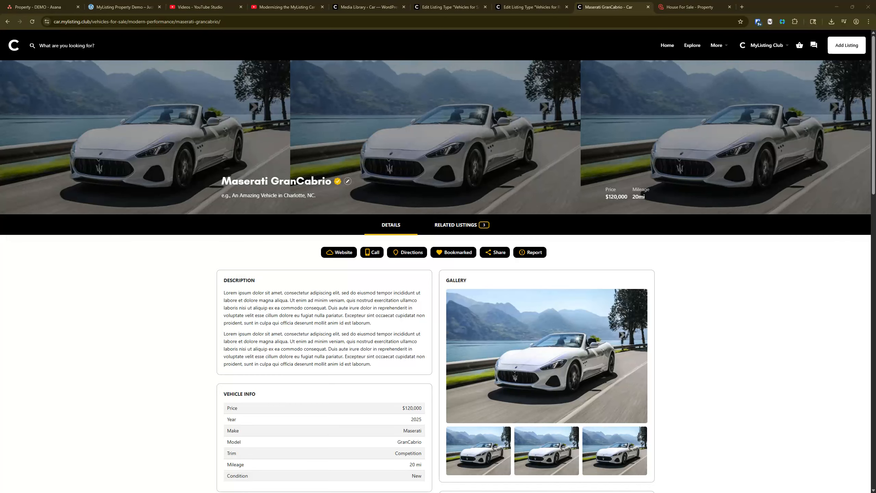
Look over the Maserati GranCabrio listing page, including its vehicle info and gallery blocks
{"action": "scroll", "coordinate": [343, 266], "scroll_direction": "down", "scroll_amount": 10}
{"action": "scroll", "coordinate": [344, 268], "scroll_direction": "up", "scroll_amount": 6}
{"action": "scroll", "coordinate": [344, 268], "scroll_direction": "down", "scroll_amount": 7}
{"action": "scroll", "coordinate": [344, 267], "scroll_direction": "up", "scroll_amount": 8}
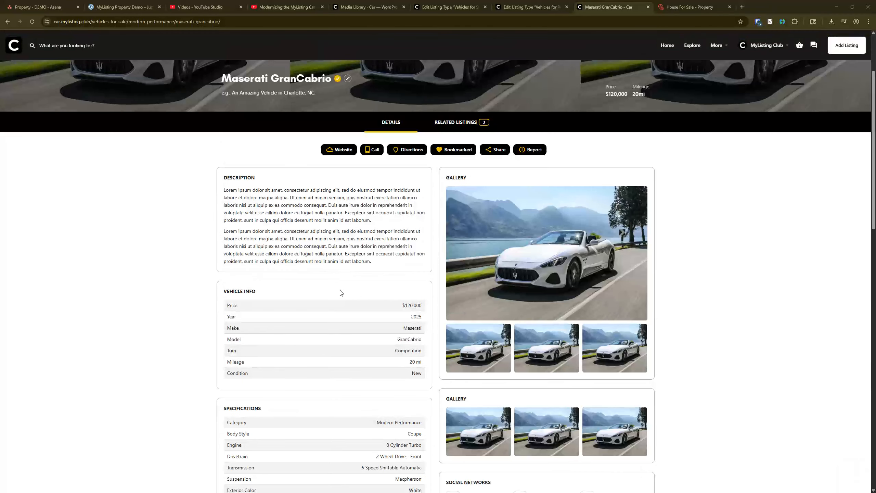
{"action": "scroll", "coordinate": [536, 307], "scroll_direction": "up", "scroll_amount": 3}
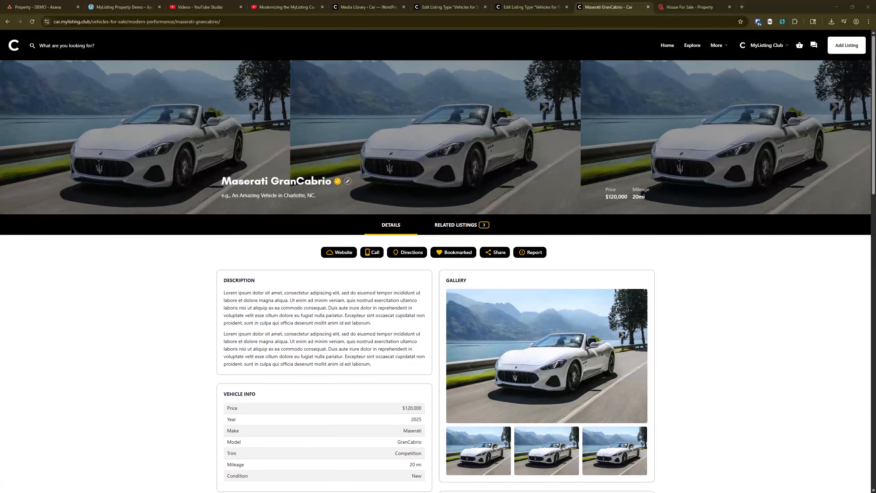
Switch to the House For Sale property listing and try its Starter Site Intro video
{"action": "left_click", "coordinate": [706, 4]}
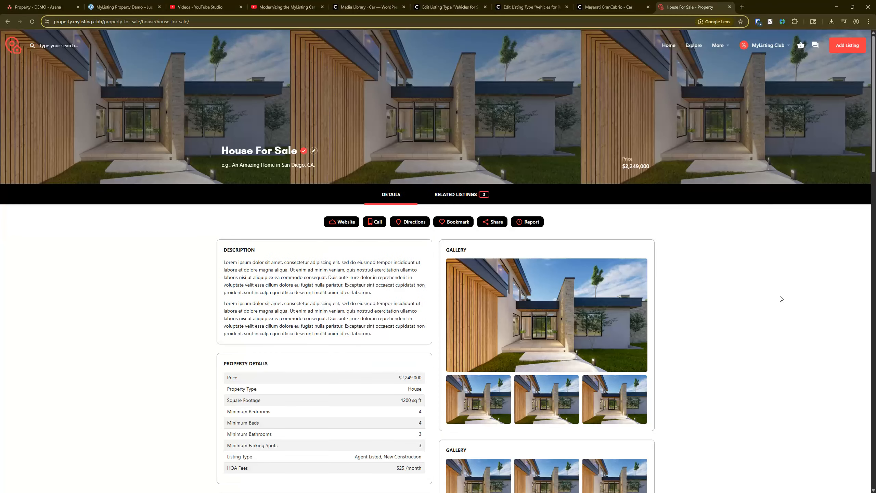
{"action": "scroll", "coordinate": [286, 276], "scroll_direction": "down", "scroll_amount": 8}
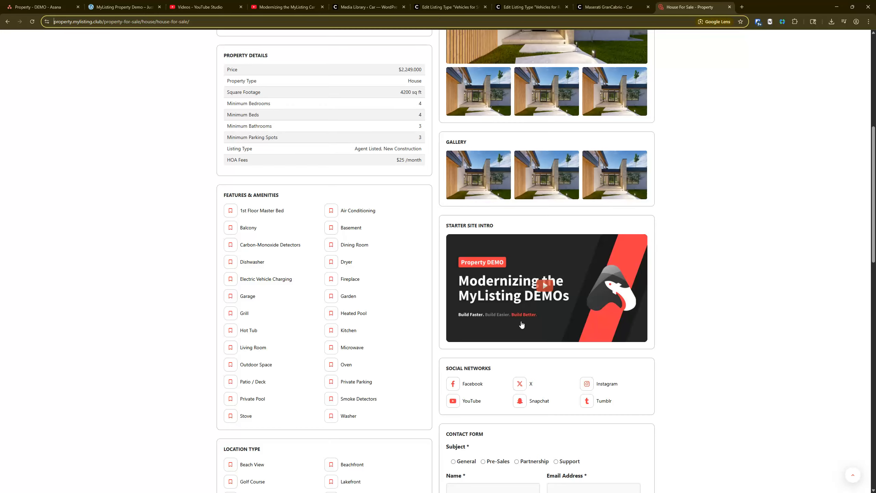
{"action": "key", "text": "ctrl"}
{"action": "key", "text": "ctrl"}
{"action": "left_click", "coordinate": [532, 298]}
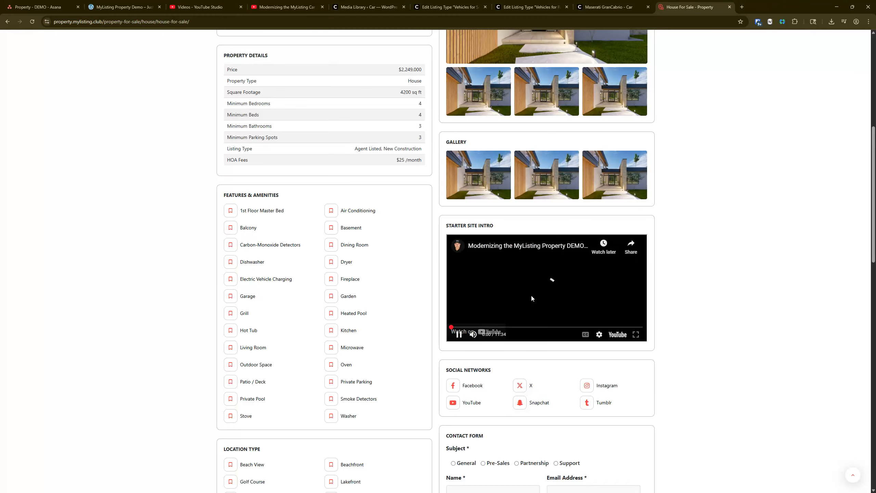
{"action": "left_click", "coordinate": [459, 335]}
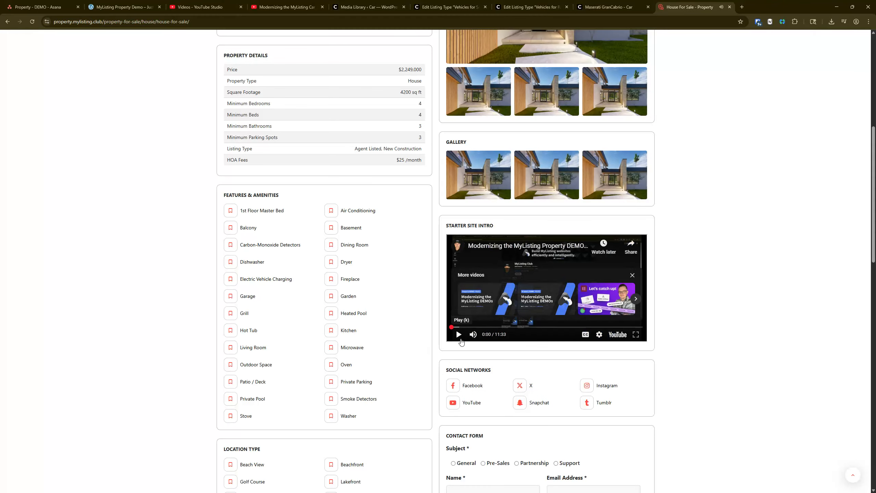
Reload the House For Sale listing and examine how its Starter Site Intro video block is displayed among the other content
{"action": "left_click", "coordinate": [32, 22]}
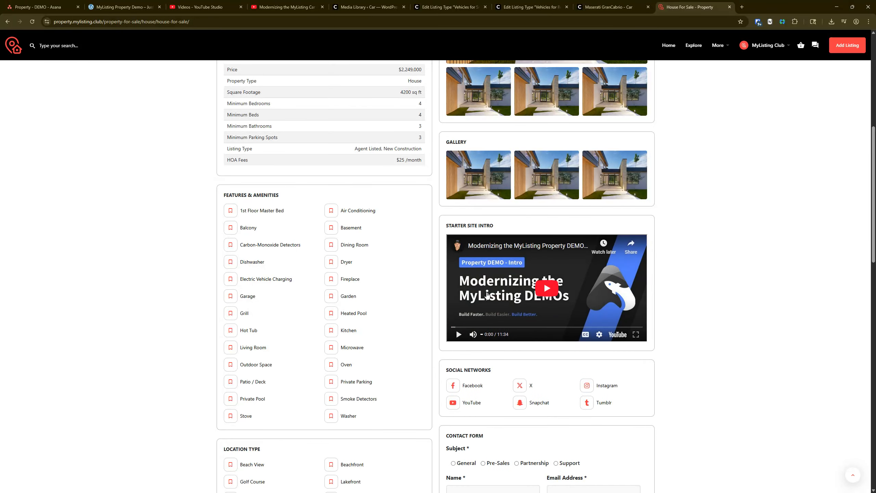
{"action": "key", "text": "ctrl"}
{"action": "key", "text": "ctrl"}
{"action": "scroll", "coordinate": [128, 320], "scroll_direction": "up", "scroll_amount": 5}
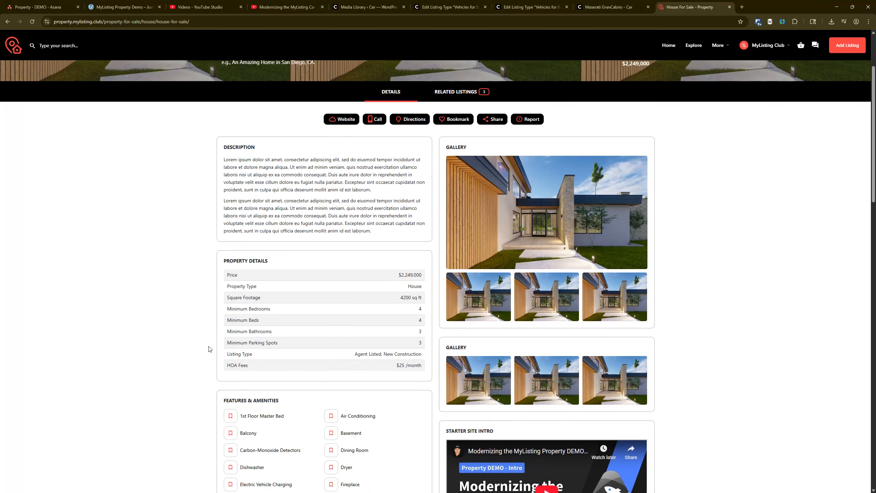
{"action": "scroll", "coordinate": [168, 209], "scroll_direction": "up", "scroll_amount": 3}
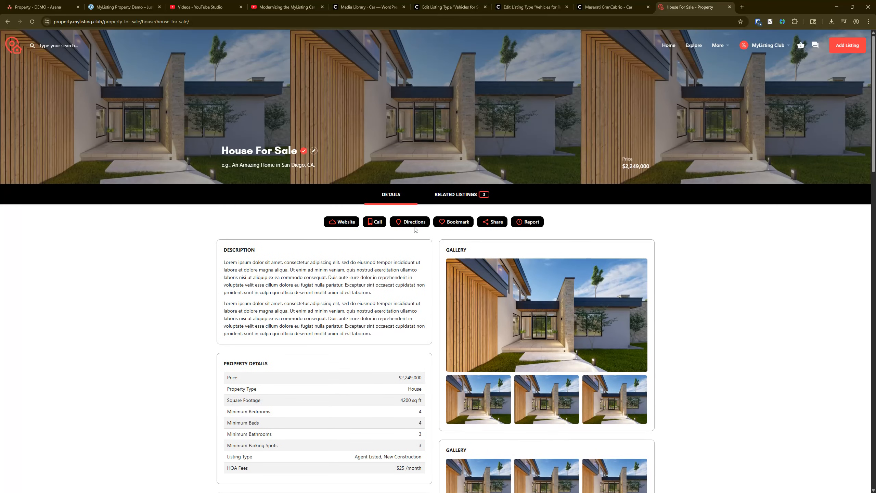
{"action": "scroll", "coordinate": [448, 276], "scroll_direction": "down", "scroll_amount": 7}
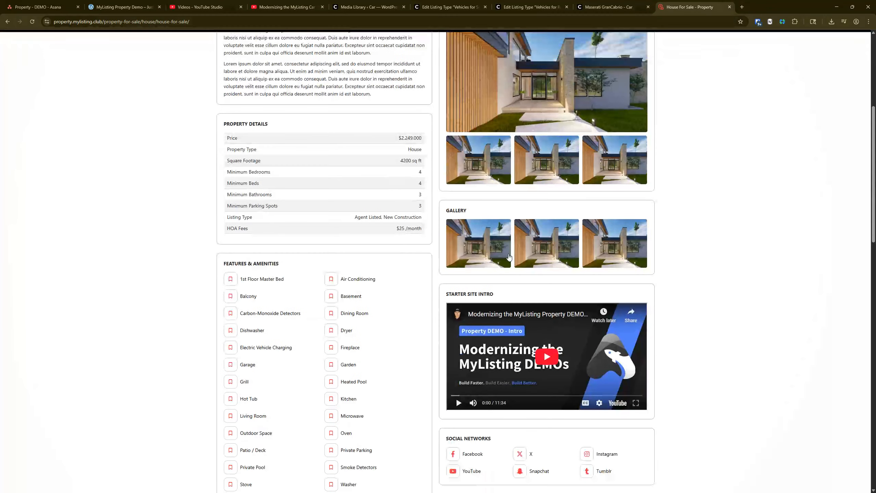
{"action": "scroll", "coordinate": [226, 280], "scroll_direction": "down", "scroll_amount": 2}
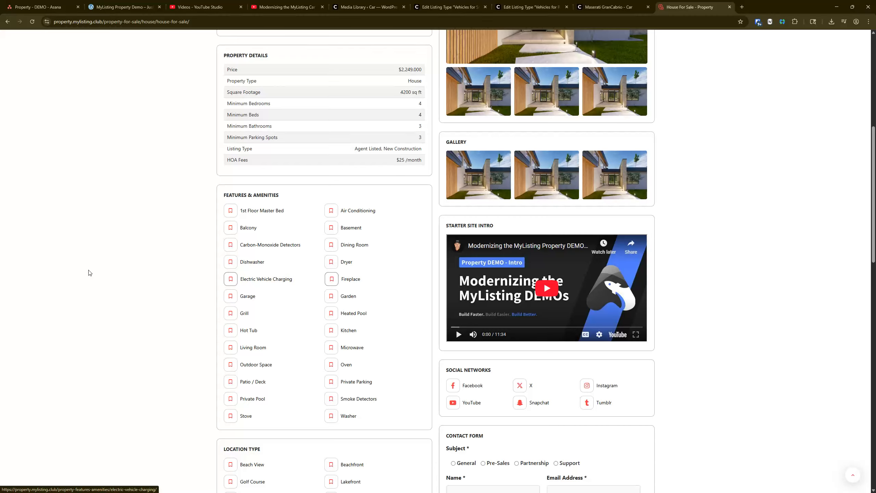
{"action": "scroll", "coordinate": [228, 227], "scroll_direction": "up", "scroll_amount": 4}
{"action": "scroll", "coordinate": [228, 227], "scroll_direction": "down", "scroll_amount": 6}
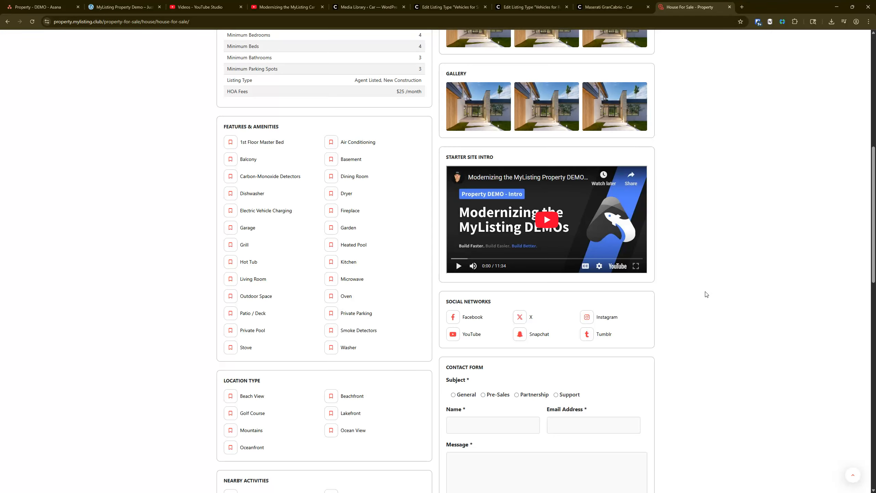
{"action": "left_click", "coordinate": [32, 22]}
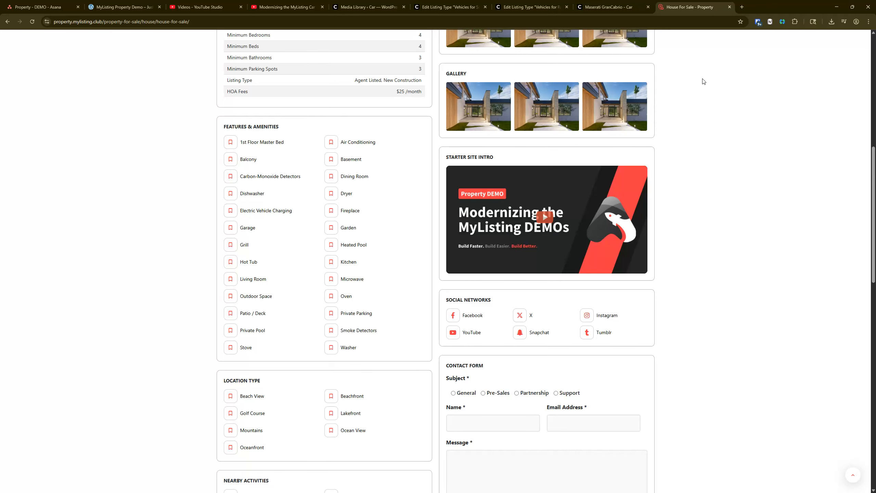
Close the House For Sale listing and look over the Maserati GranCabrio listing
{"action": "middle_click", "coordinate": [697, 4]}
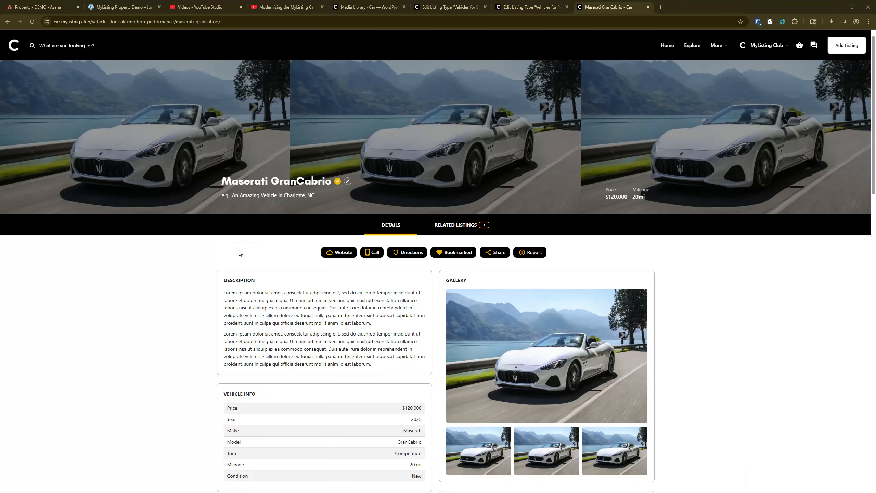
{"action": "scroll", "coordinate": [259, 242], "scroll_direction": "down", "scroll_amount": 6}
{"action": "scroll", "coordinate": [293, 193], "scroll_direction": "up", "scroll_amount": 6}
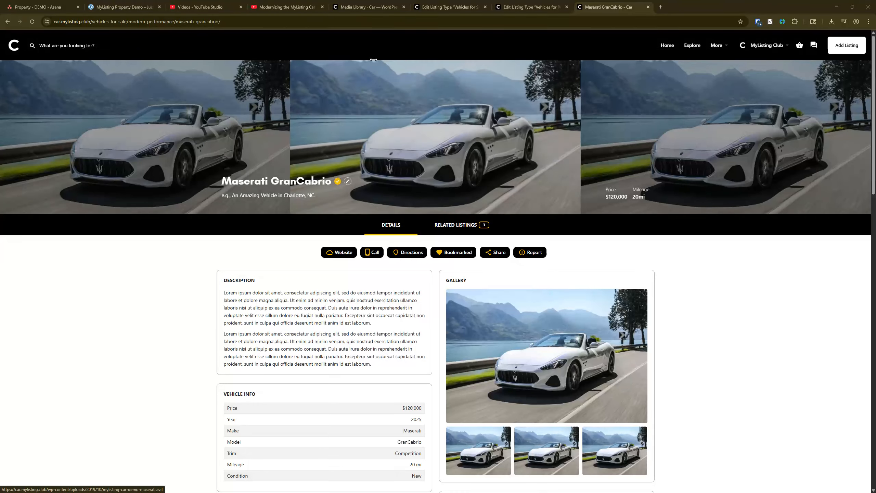
Add a custom Text field to the Vehicles for Sale listing type and place it below Introduction Video in the Media section
{"action": "left_click", "coordinate": [448, 7]}
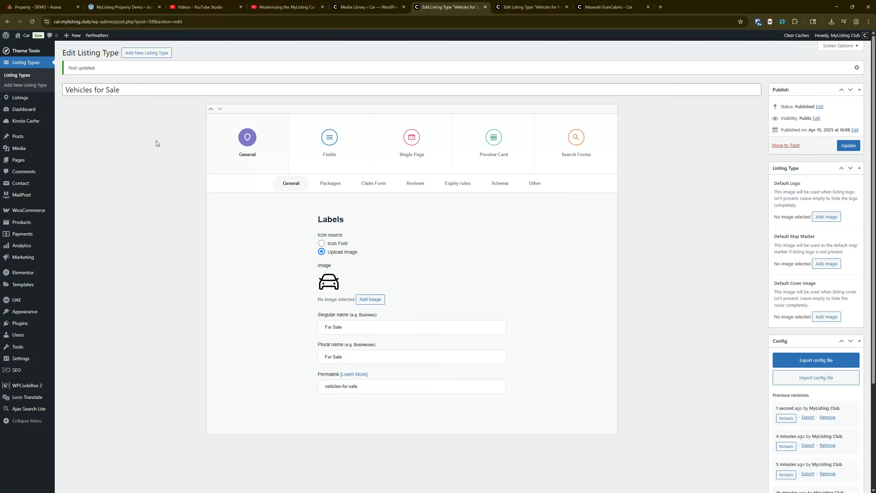
{"action": "left_click", "coordinate": [327, 146]}
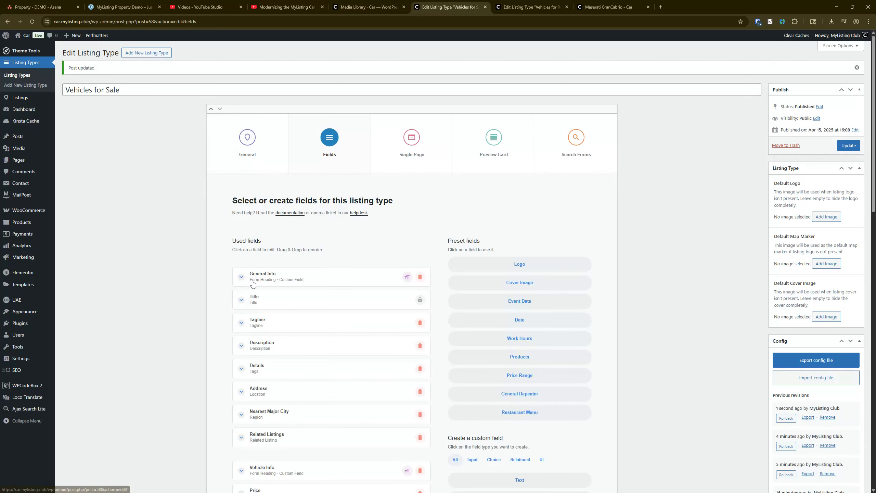
{"action": "scroll", "coordinate": [255, 285], "scroll_direction": "down", "scroll_amount": 10}
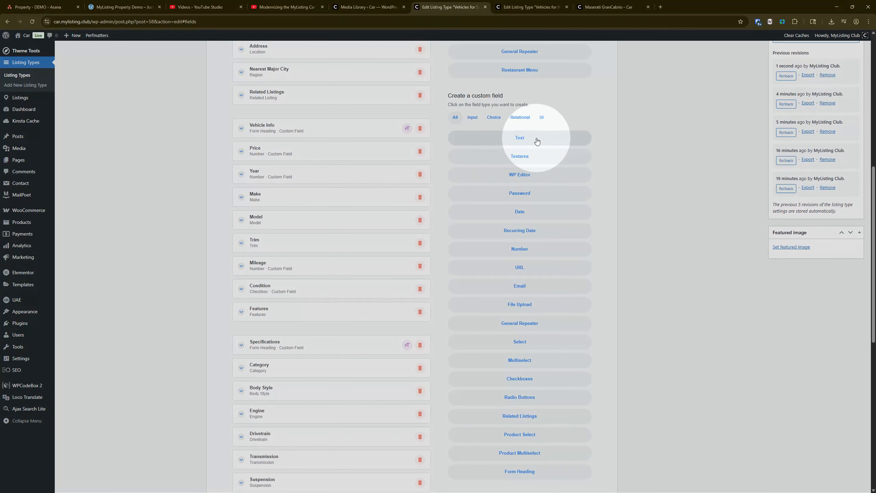
{"action": "left_click", "coordinate": [536, 140]}
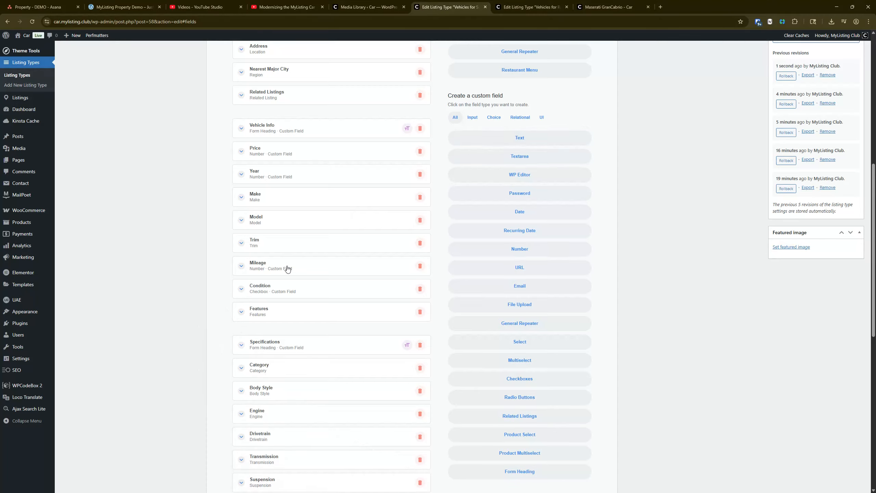
{"action": "scroll", "coordinate": [283, 317], "scroll_direction": "down", "scroll_amount": 10}
{"action": "left_click_drag", "start_coordinate": [283, 438], "coordinate": [278, 320]}
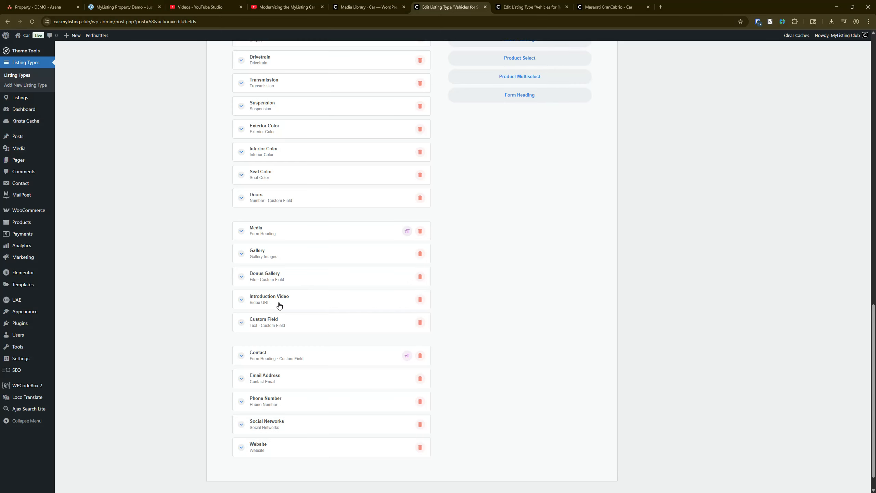
Examine the settings of the preset Introduction Video field in the Media section and collapse it again
{"action": "left_click", "coordinate": [277, 305]}
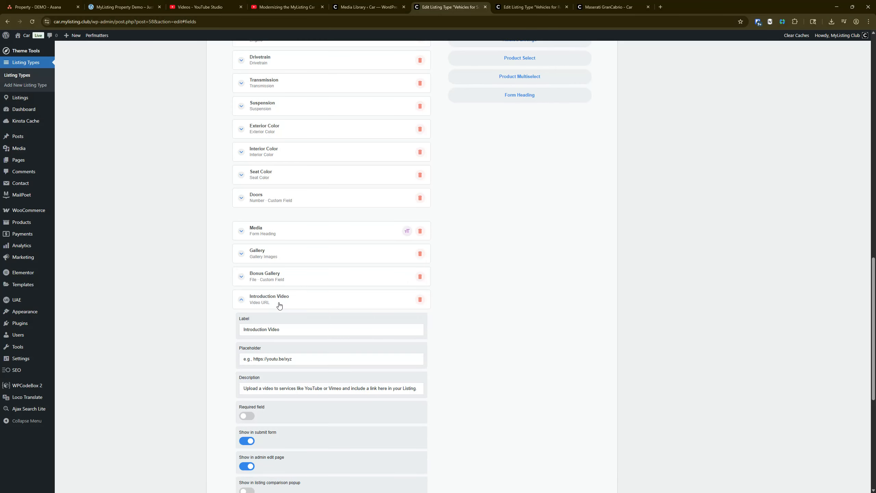
{"action": "scroll", "coordinate": [290, 307], "scroll_direction": "up", "scroll_amount": 1}
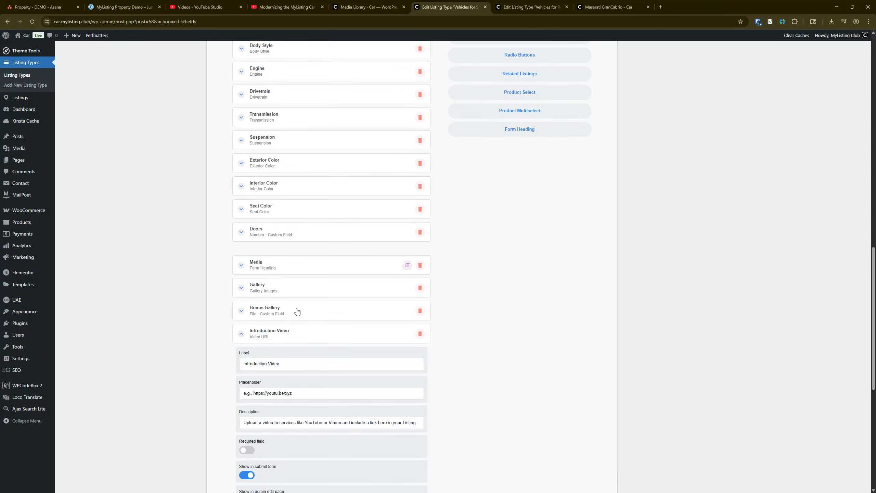
{"action": "scroll", "coordinate": [286, 300], "scroll_direction": "down", "scroll_amount": 2}
{"action": "left_click", "coordinate": [286, 272]}
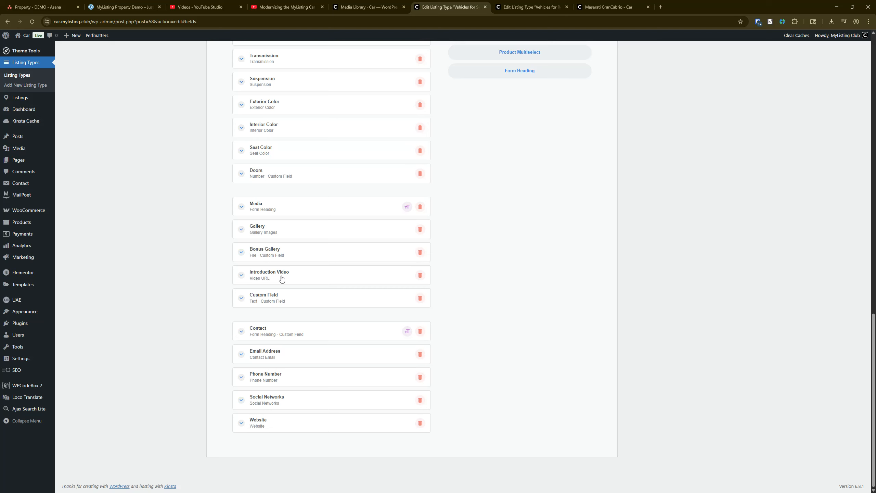
{"action": "left_click", "coordinate": [280, 276]}
{"action": "left_click", "coordinate": [280, 276]}
{"action": "left_click", "coordinate": [285, 276]}
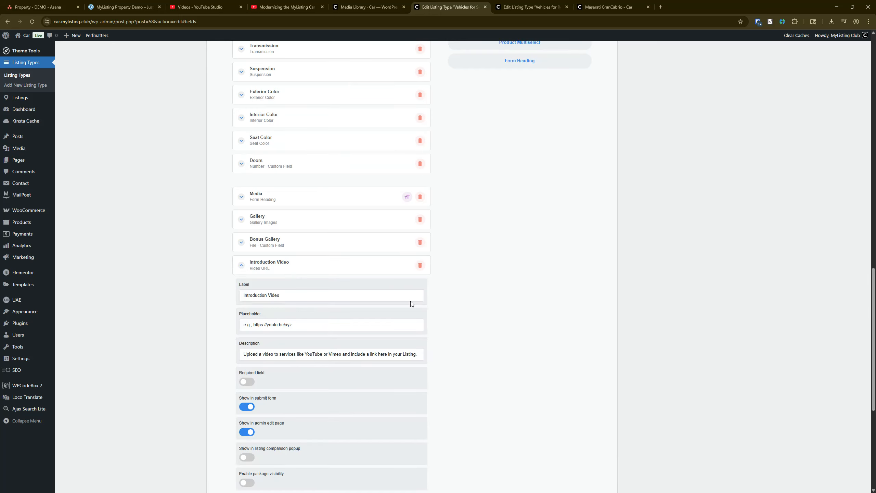
{"action": "scroll", "coordinate": [281, 346], "scroll_direction": "up", "scroll_amount": 3}
{"action": "left_click", "coordinate": [297, 365]}
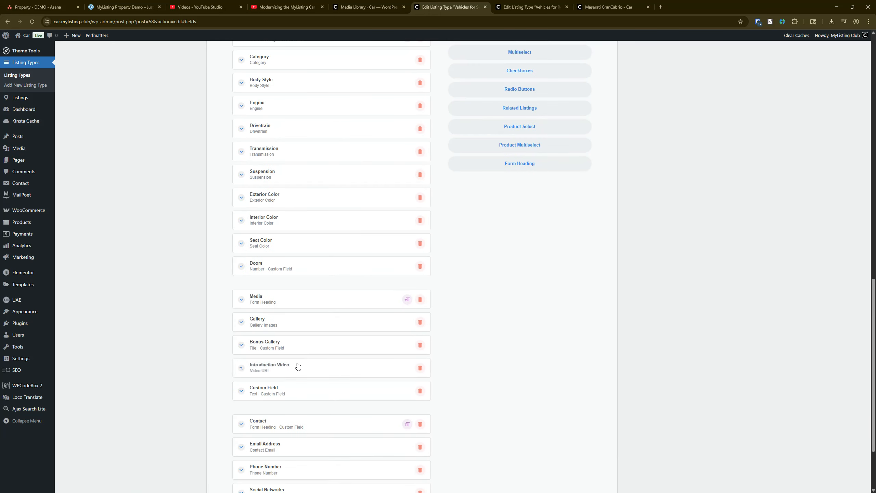
{"action": "scroll", "coordinate": [308, 333], "scroll_direction": "down", "scroll_amount": 3}
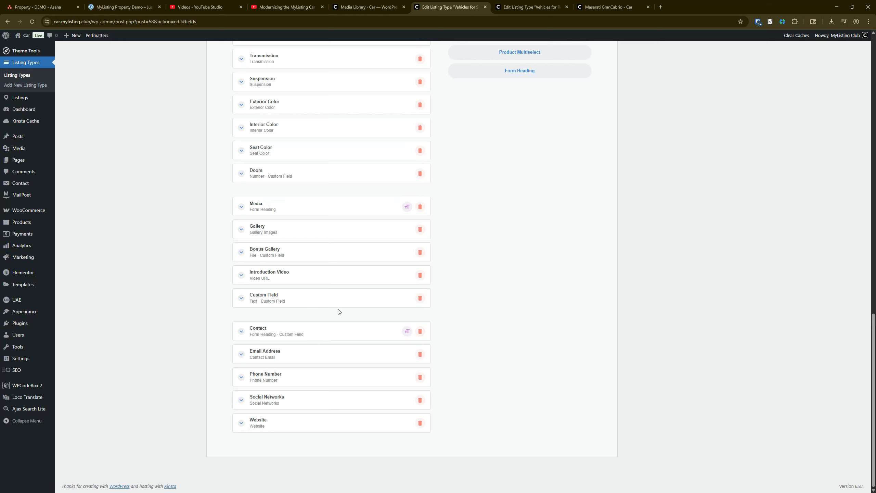
Label the new custom text field "Intro Video" with key intro-video, and turn off showing it in the listing comparison popup
{"action": "left_click", "coordinate": [316, 303]}
{"action": "double_click", "coordinate": [306, 329]}
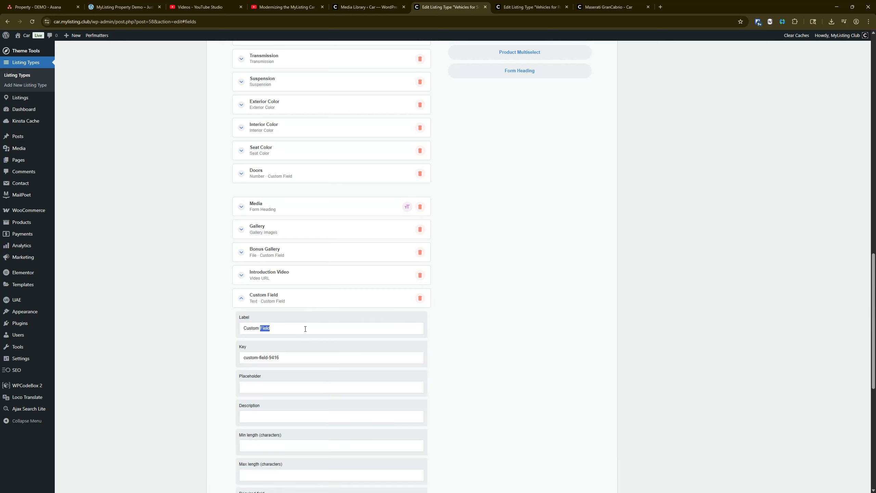
{"action": "triple_click", "coordinate": [306, 329]}
{"action": "type", "text": "Intro Video"}
{"action": "scroll", "coordinate": [275, 302], "scroll_direction": "down", "scroll_amount": 2}
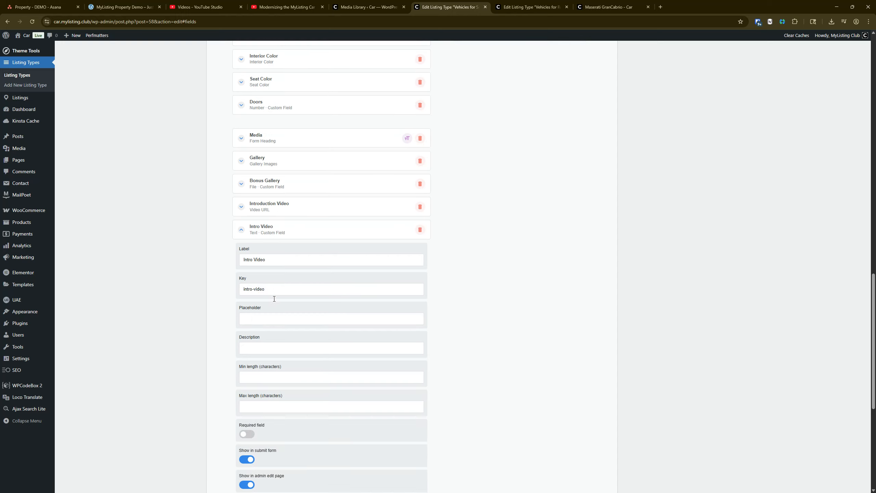
{"action": "scroll", "coordinate": [287, 300], "scroll_direction": "down", "scroll_amount": 3}
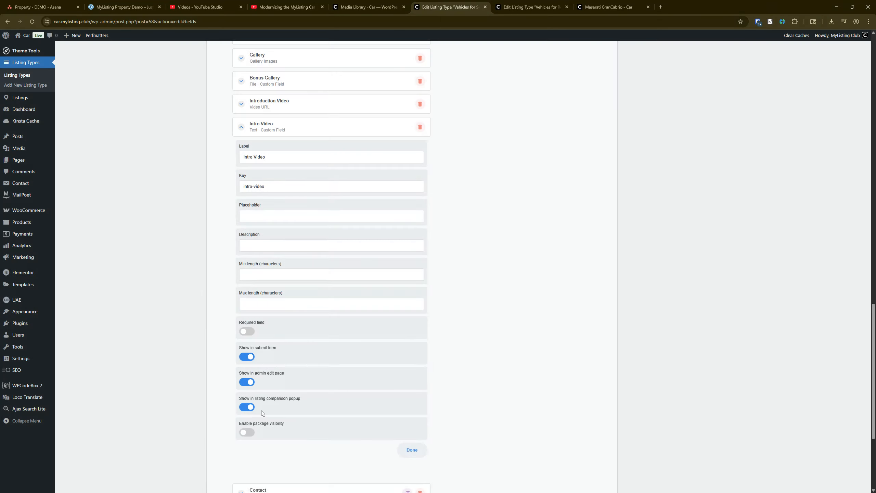
{"action": "left_click", "coordinate": [253, 409]}
{"action": "left_click", "coordinate": [276, 121]}
Insert a Shortcode block in the single page's Details tab and place it in the sidebar column between the second Gallery and Social Networks
{"action": "scroll", "coordinate": [289, 221], "scroll_direction": "up", "scroll_amount": 10}
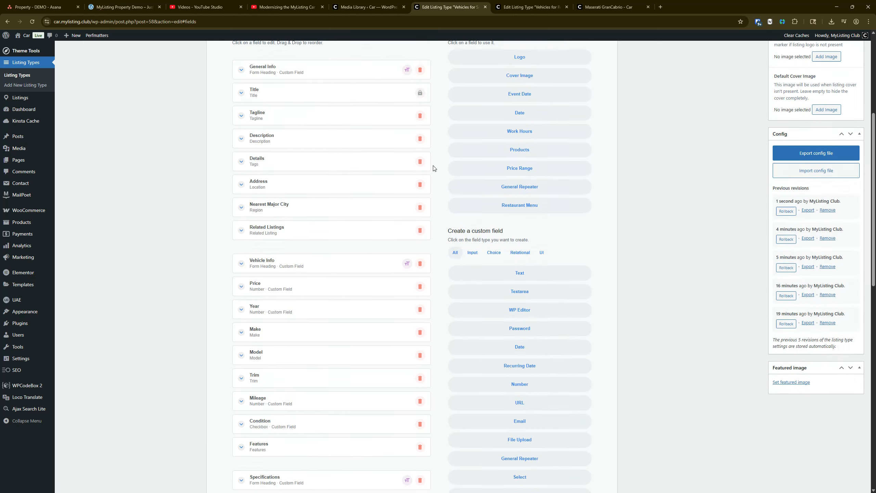
{"action": "scroll", "coordinate": [433, 169], "scroll_direction": "up", "scroll_amount": 5}
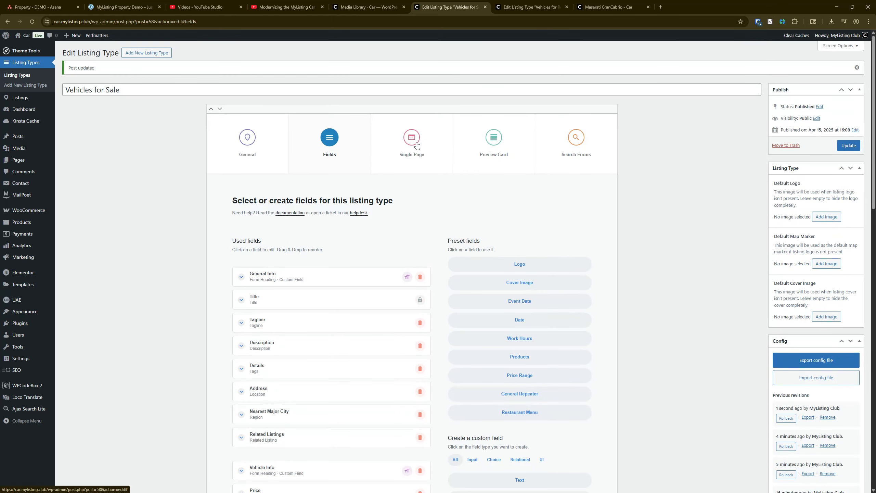
{"action": "left_click", "coordinate": [417, 146]}
{"action": "left_click", "coordinate": [456, 183]}
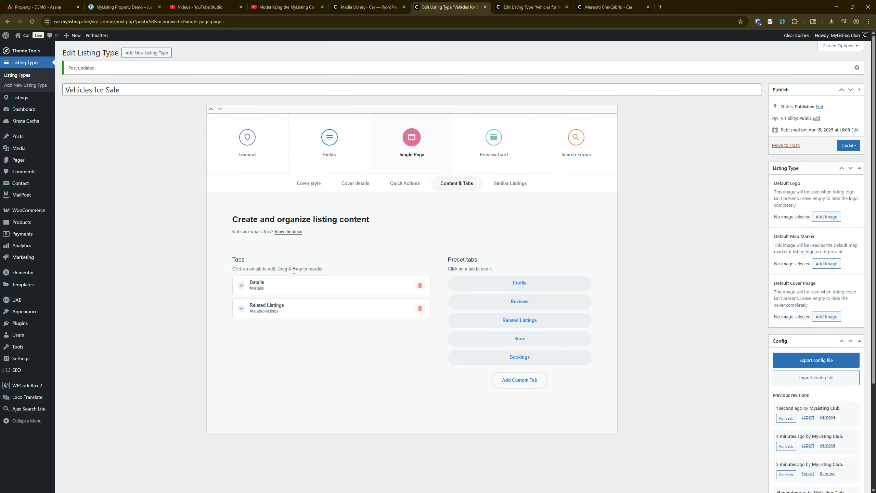
{"action": "left_click", "coordinate": [293, 289]}
{"action": "scroll", "coordinate": [308, 316], "scroll_direction": "down", "scroll_amount": 5}
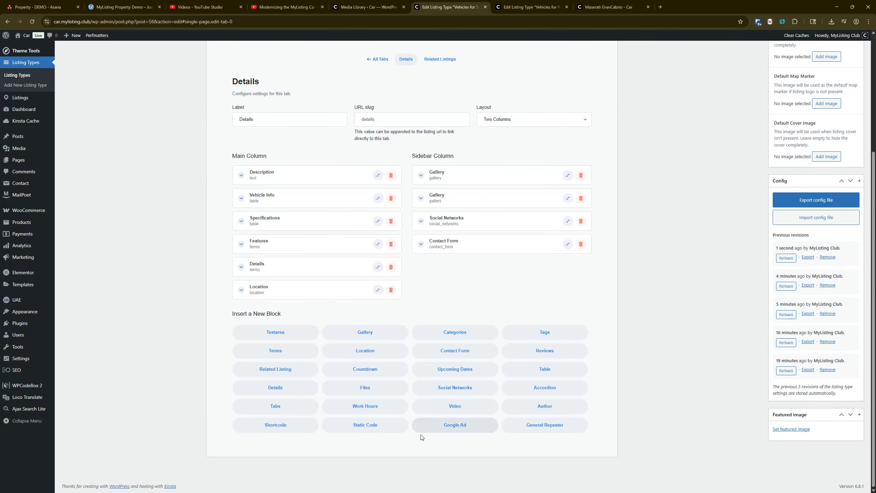
{"action": "left_click", "coordinate": [284, 431]}
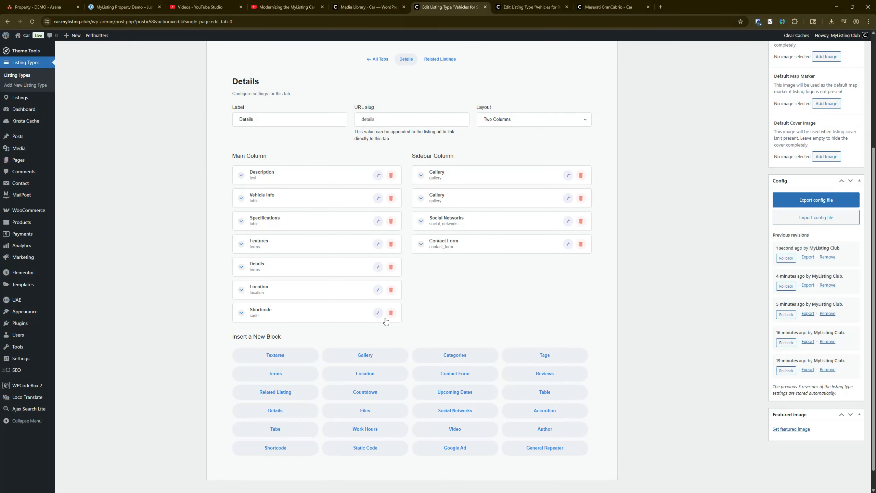
{"action": "left_click", "coordinate": [378, 313]}
{"action": "left_click_drag", "start_coordinate": [472, 273], "coordinate": [456, 224]}
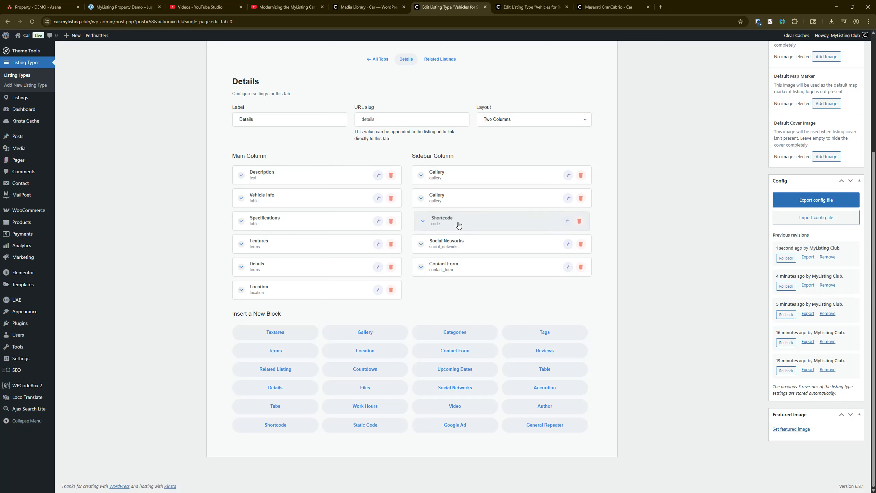
Label the Shortcode block "Intro Video", paste the YouTube embed code as its content, and clear its block icon
{"action": "left_click", "coordinate": [455, 222]}
{"action": "type", "text": "Intro"}
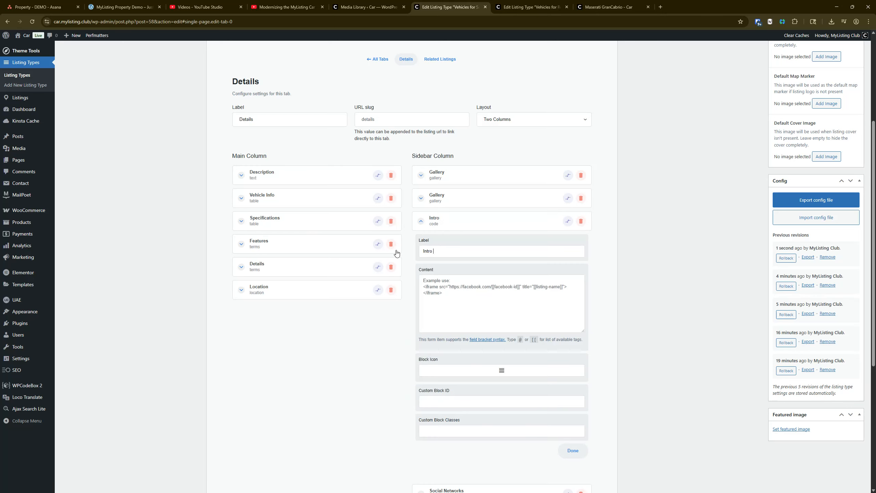
{"action": "type", "text": " Video"}
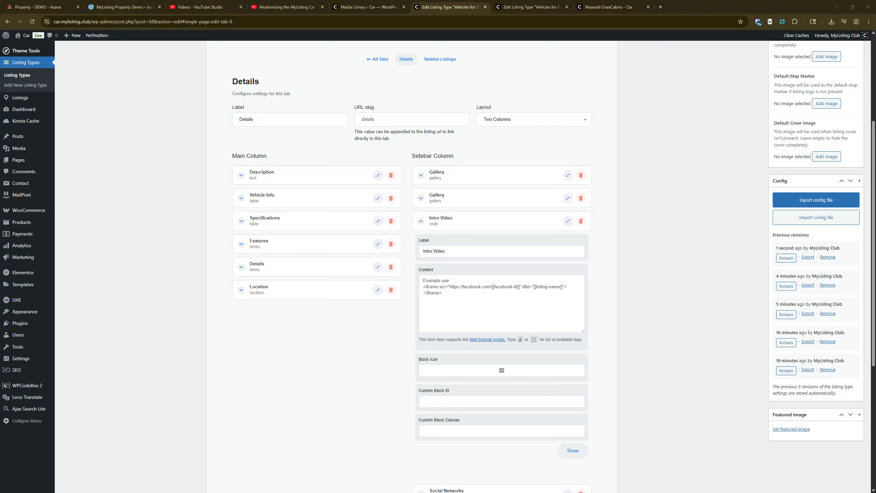
{"action": "left_click", "coordinate": [457, 302]}
{"action": "type", "text": "<div class=\"youtube\" id=\"[[starter-site-intro]]\" src=\"https://property.mylisting.club/wp-content/uploads/2025/06/Modernizing-the-MyListing-Property-DEMO-Intro-Starter-Site-Embed.avif\" style=\"width:100%; height:315px;\"></div> <script type=\"text/javascript\" src=\"https://mylistingclub.s3.us-east-2.amazonaws.com/yt-embed.js\"></script>"}
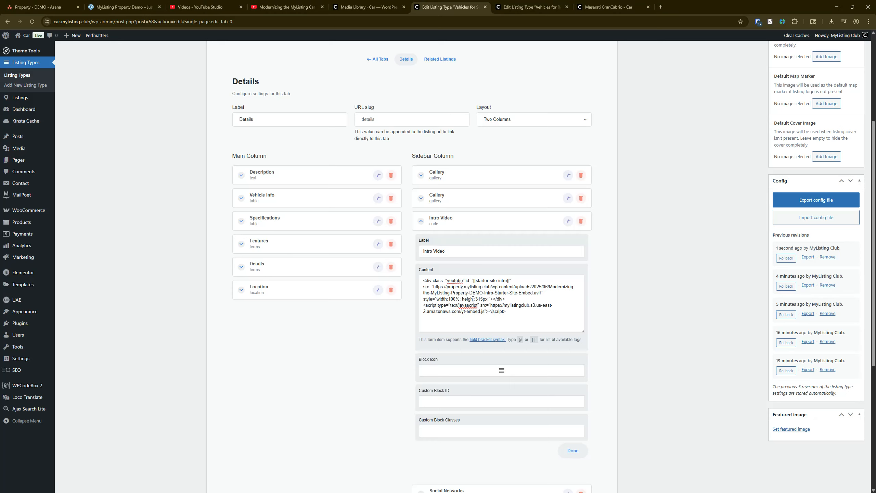
{"action": "left_click", "coordinate": [506, 372]}
{"action": "left_click", "coordinate": [337, 252]}
Check the key of the Intro Video custom field against the starter-site-intro placeholder in the embed code
{"action": "left_click_drag", "start_coordinate": [474, 281], "coordinate": [509, 279]}
{"action": "scroll", "coordinate": [508, 280], "scroll_direction": "up", "scroll_amount": 3}
{"action": "left_click", "coordinate": [336, 71]}
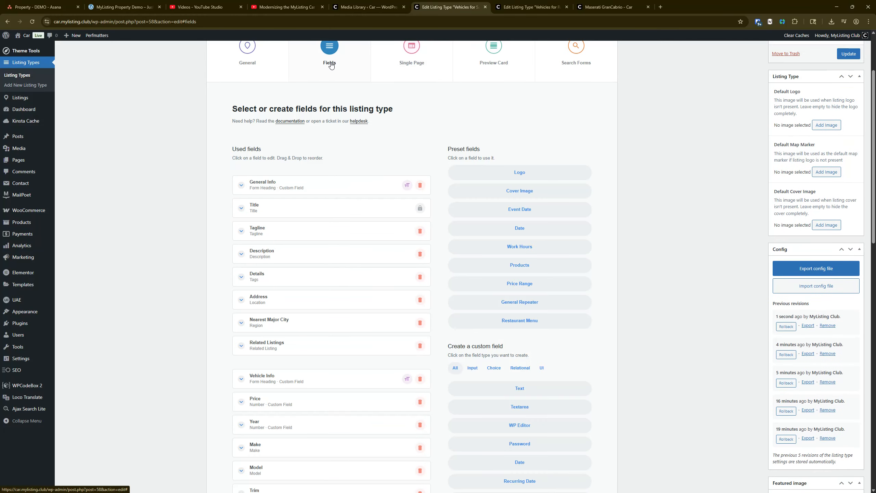
{"action": "scroll", "coordinate": [204, 265], "scroll_direction": "down", "scroll_amount": 15}
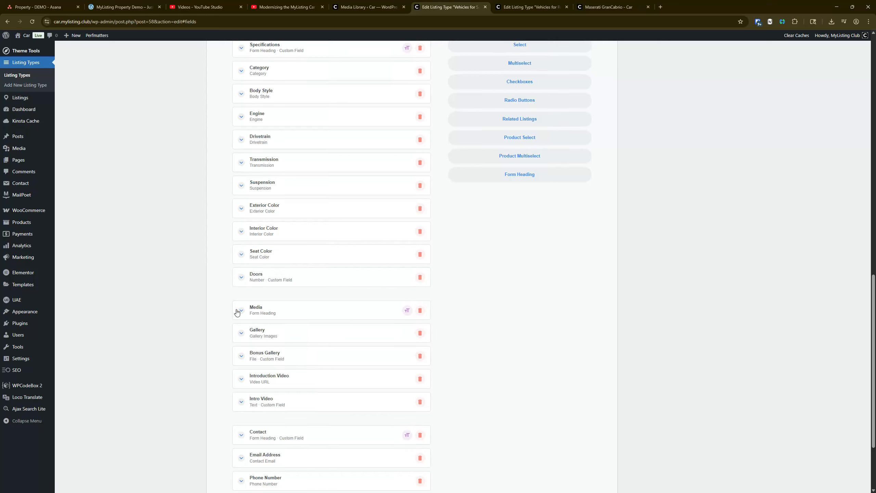
{"action": "left_click", "coordinate": [278, 401]}
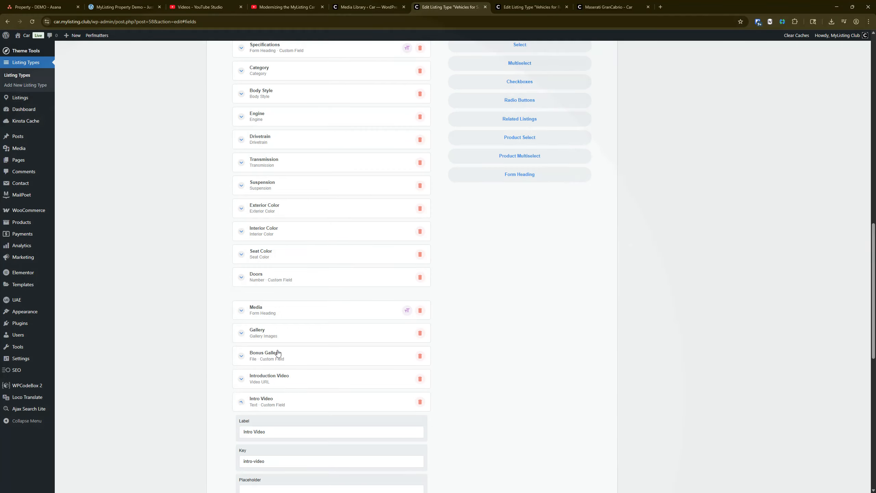
{"action": "scroll", "coordinate": [278, 368], "scroll_direction": "down", "scroll_amount": 3}
{"action": "left_click_drag", "start_coordinate": [286, 356], "coordinate": [218, 360]}
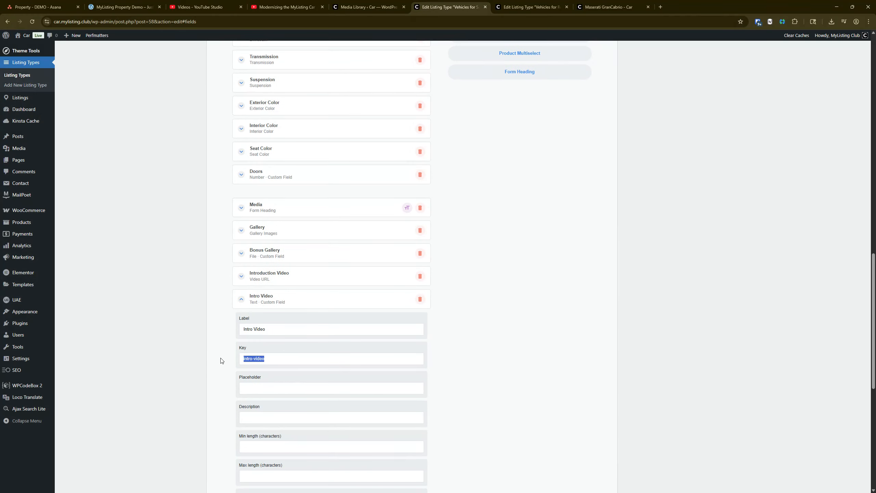
In the Details tab's Intro Video block, replace the id placeholder in the embed code with [[intro-video]]
{"action": "scroll", "coordinate": [324, 343], "scroll_direction": "up", "scroll_amount": 20}
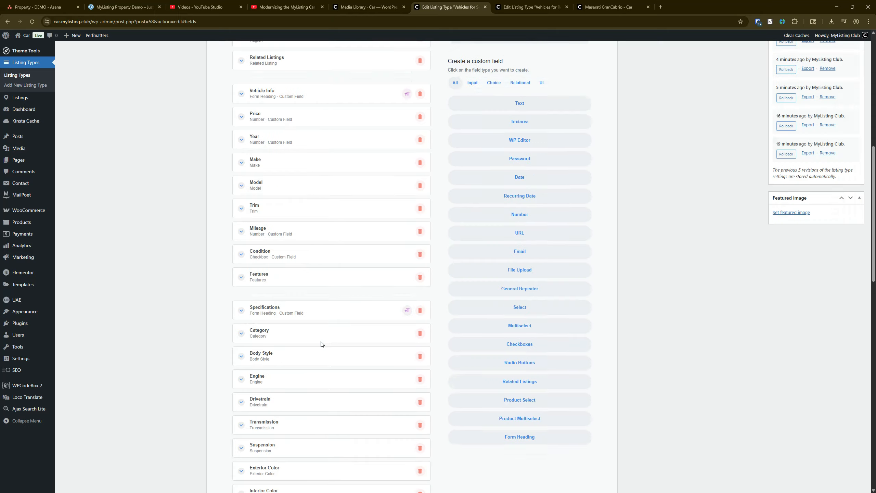
{"action": "left_click", "coordinate": [412, 138]}
{"action": "left_click", "coordinate": [459, 180]}
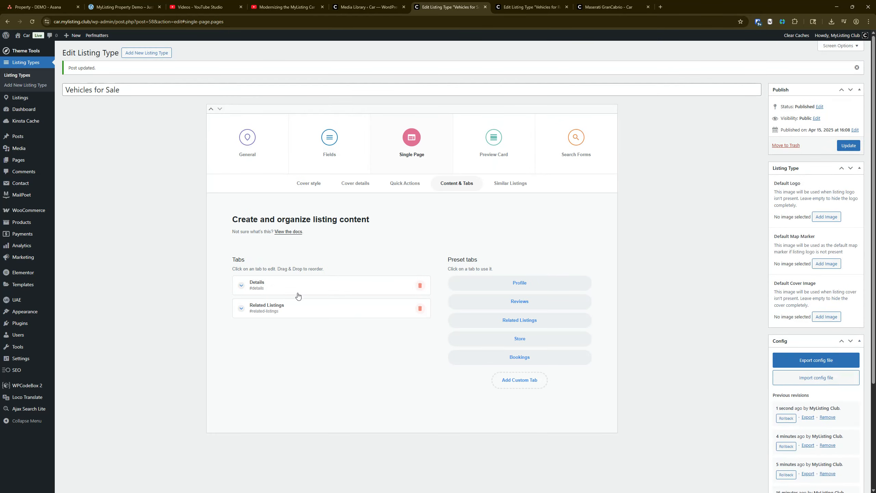
{"action": "left_click", "coordinate": [299, 286]}
{"action": "scroll", "coordinate": [523, 323], "scroll_direction": "down", "scroll_amount": 1}
{"action": "scroll", "coordinate": [523, 322], "scroll_direction": "down", "scroll_amount": 5}
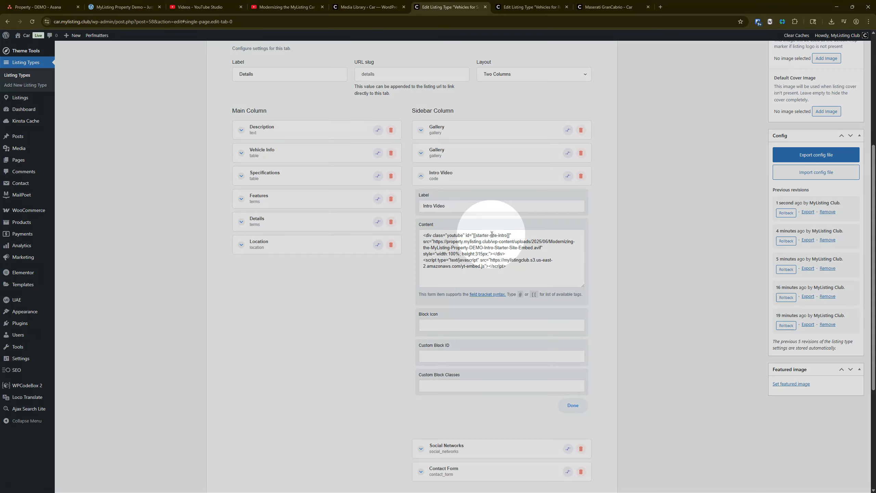
{"action": "left_click", "coordinate": [508, 235]}
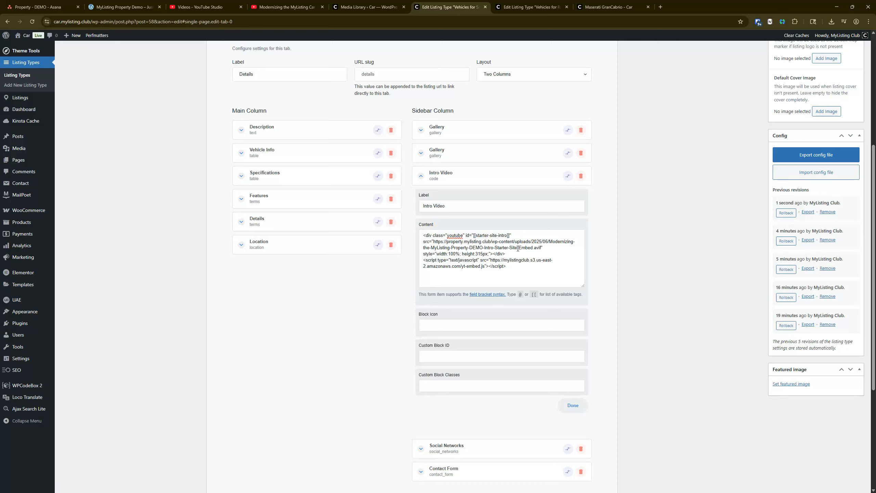
{"action": "key", "text": "BackSpace"}
{"action": "key", "text": "BackSpace"}
{"action": "key", "text": "BackSpace"}
{"action": "key", "text": "BackSpace"}
{"action": "key", "text": "BackSpace"}
{"action": "key", "text": "BackSpace"}
{"action": "key", "text": "BackSpace"}
{"action": "key", "text": "BackSpace"}
{"action": "key", "text": "BackSpace"}
{"action": "key", "text": "BackSpace"}
{"action": "key", "text": "BackSpace"}
{"action": "key", "text": "BackSpace"}
{"action": "key", "text": "BackSpace"}
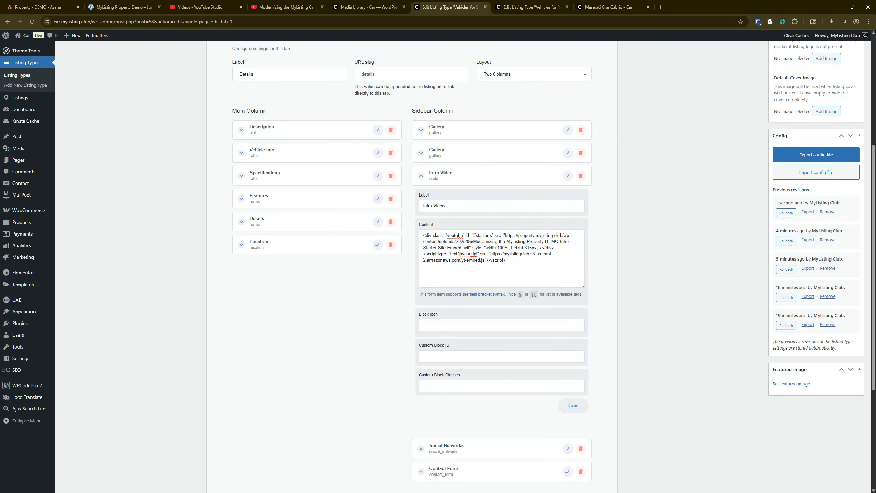
{"action": "key", "text": "BackSpace"}
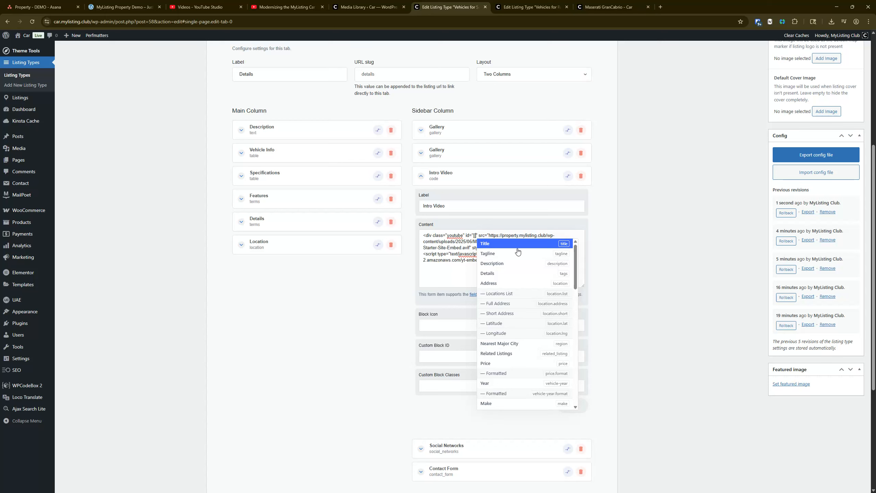
{"action": "type", "text": "intro"}
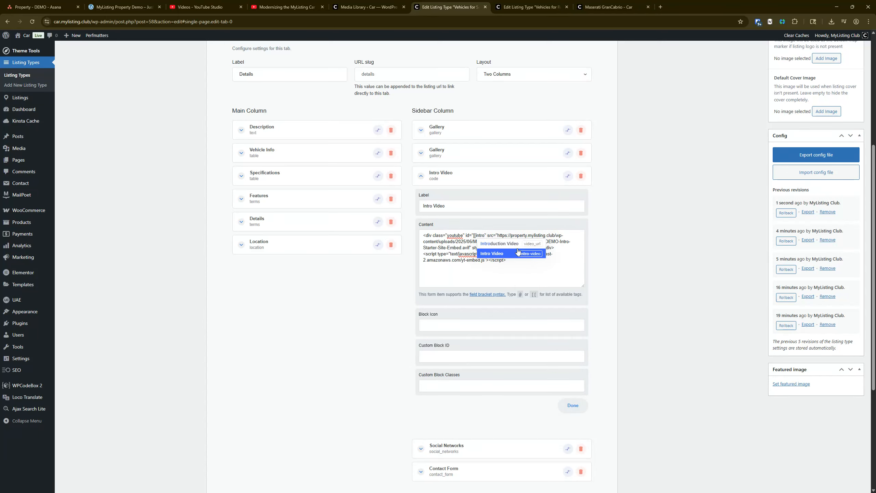
{"action": "key", "text": "Up"}
{"action": "left_click", "coordinate": [518, 251]}
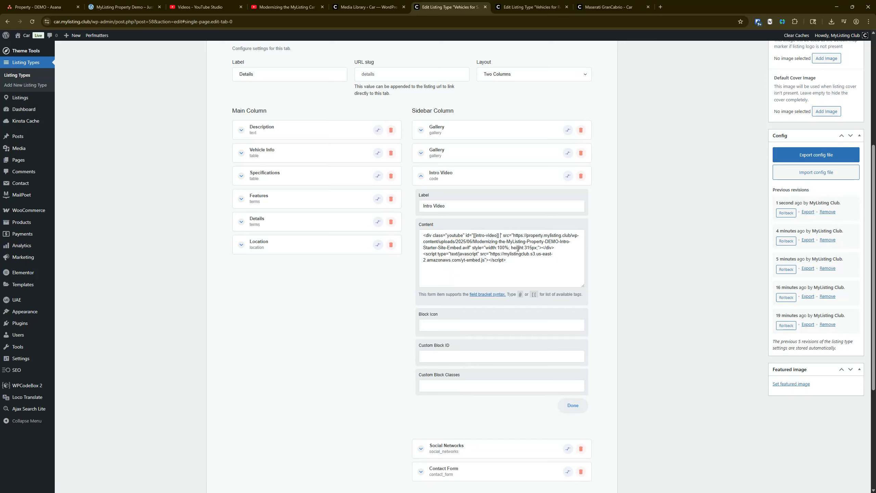
{"action": "key", "text": "BackSpace"}
Replace the embed code's image source with the Media Library URL of Modernizing-the-MyListing-Car-DEMO-Intro-Starter-Site-Embed.avif
{"action": "left_click_drag", "start_coordinate": [514, 239], "coordinate": [471, 249]}
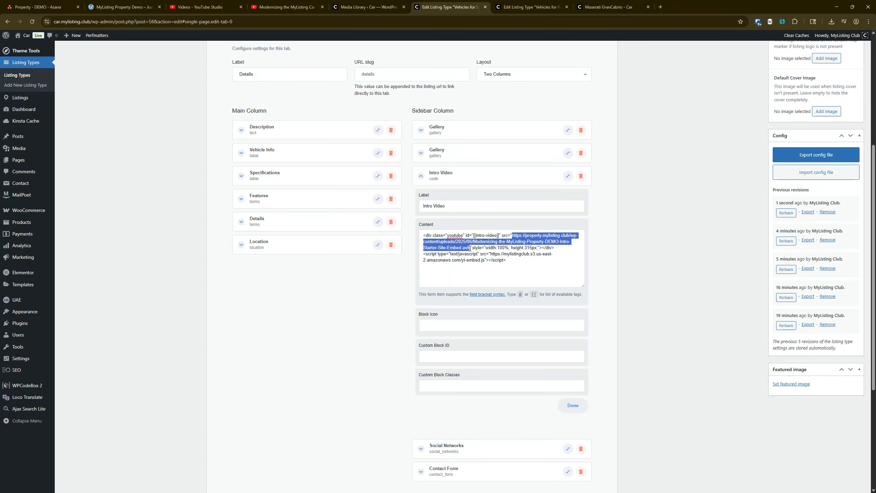
{"action": "left_click", "coordinate": [349, 4]}
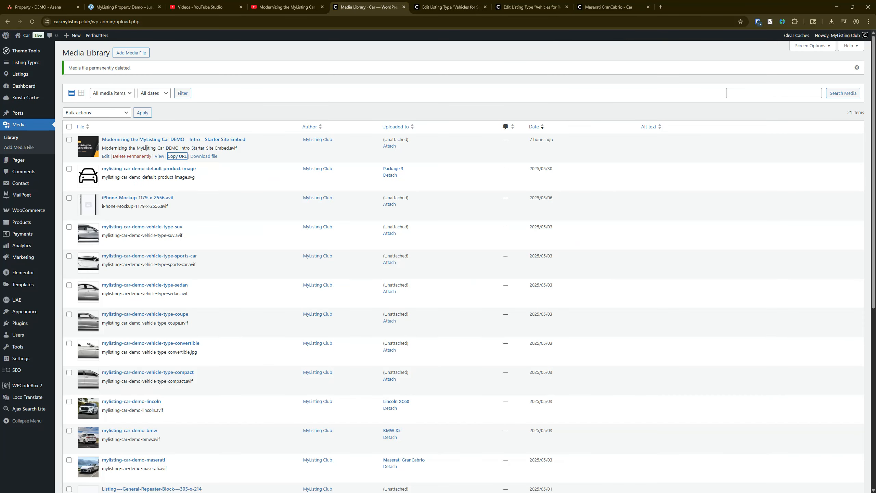
{"action": "left_click", "coordinate": [178, 157]}
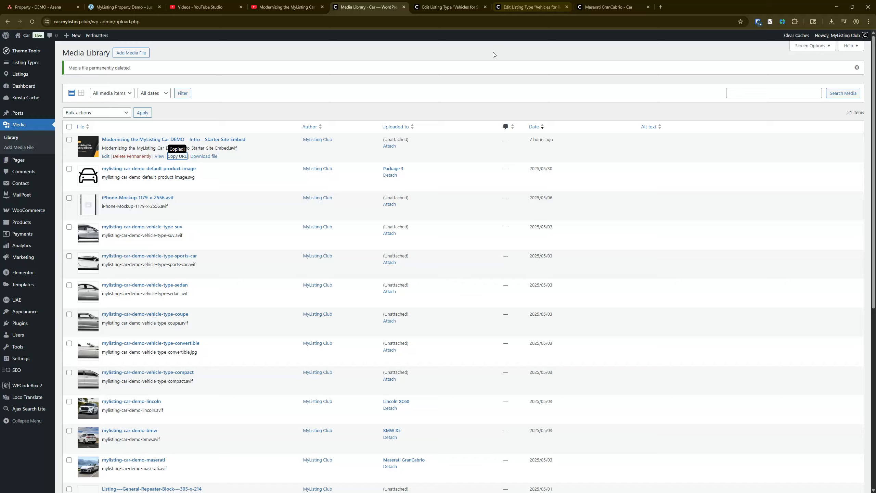
{"action": "left_click", "coordinate": [444, 5]}
{"action": "left_click", "coordinate": [526, 235]}
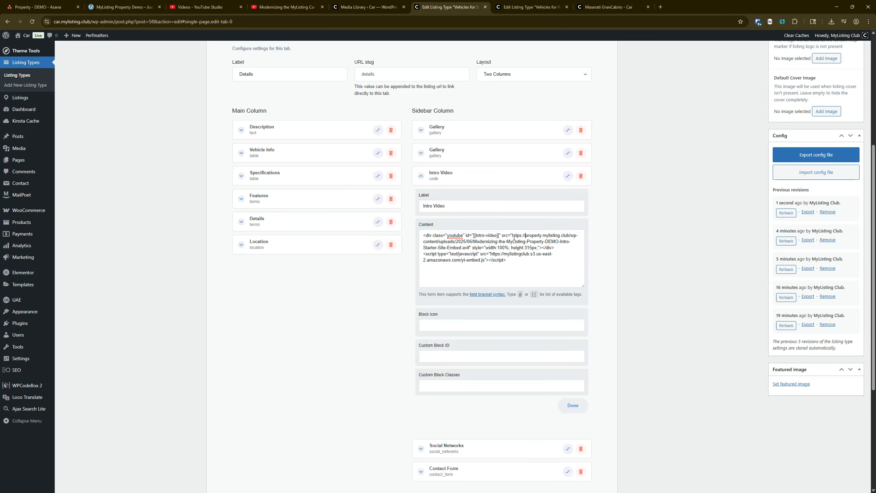
{"action": "left_click_drag", "start_coordinate": [513, 236], "coordinate": [470, 247]}
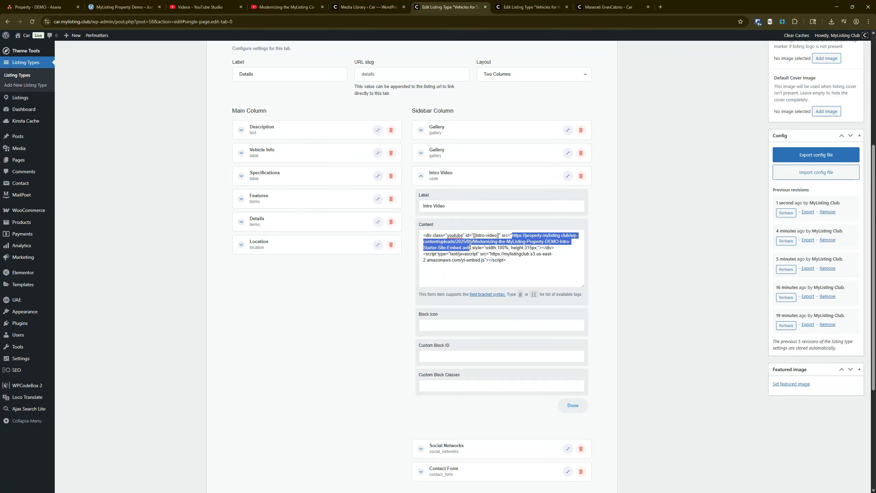
{"action": "key", "text": "ctrl+v"}
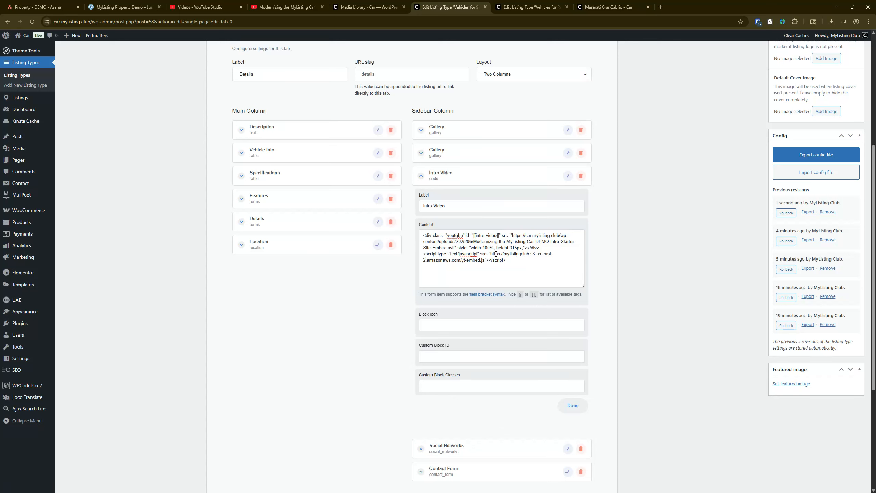
Review the script source in the embed code, collapse the Intro Video block, and update the Vehicles for Sale listing type
{"action": "left_click_drag", "start_coordinate": [491, 254], "coordinate": [484, 259]}
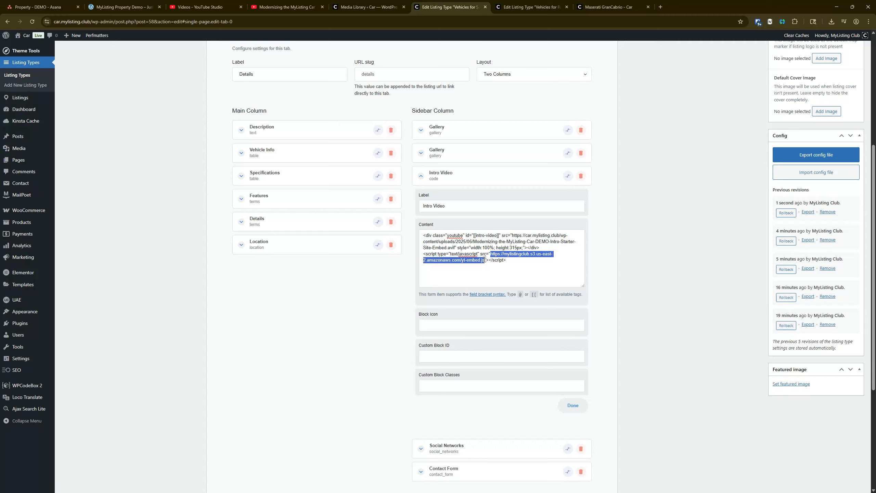
{"action": "left_click", "coordinate": [474, 263]}
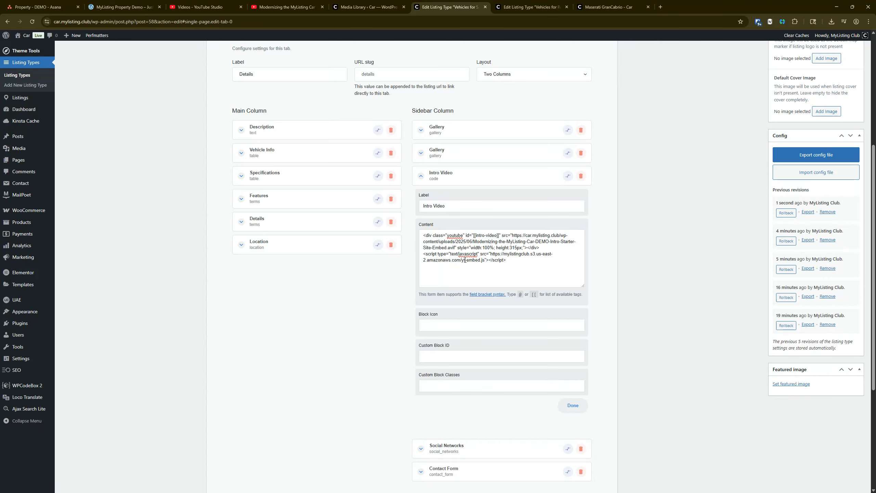
{"action": "left_click", "coordinate": [469, 179]}
{"action": "scroll", "coordinate": [480, 214], "scroll_direction": "up", "scroll_amount": 5}
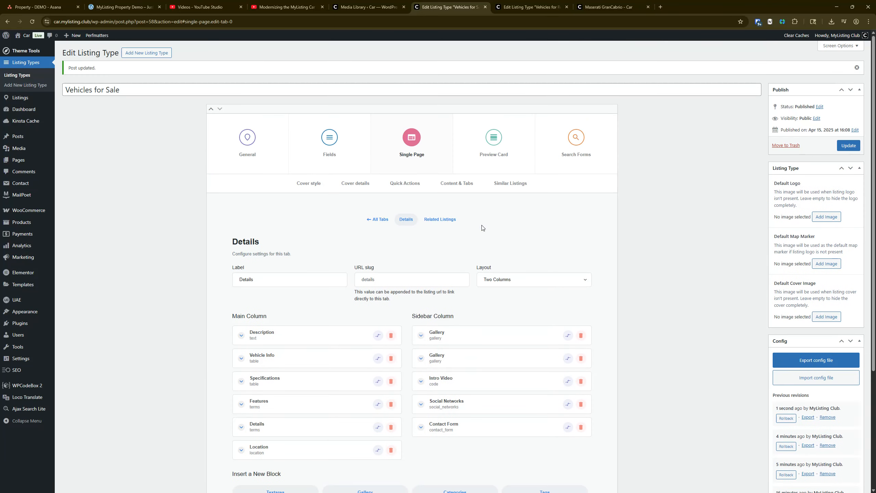
{"action": "left_click", "coordinate": [847, 145]}
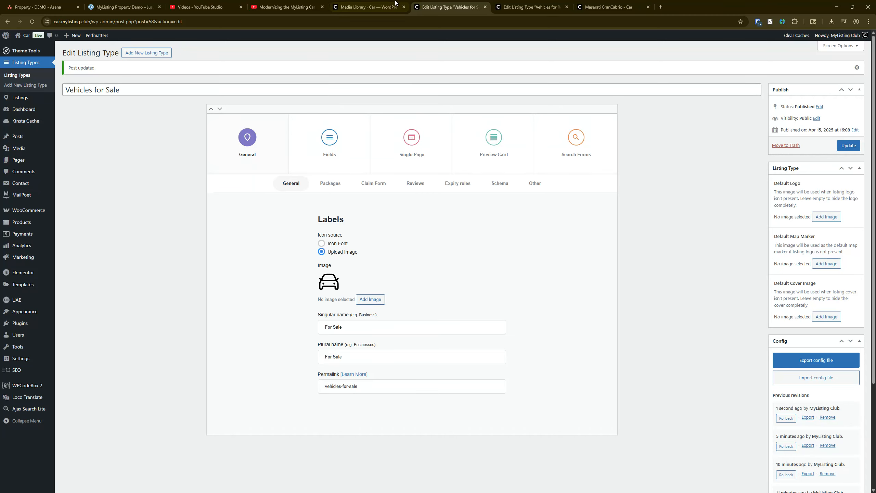
Copy the full embed code from the Intro Video block in the Vehicles for Sale Details tab and collapse the block
{"action": "left_click", "coordinate": [400, 143]}
{"action": "left_click", "coordinate": [436, 187]}
{"action": "left_click", "coordinate": [294, 286]}
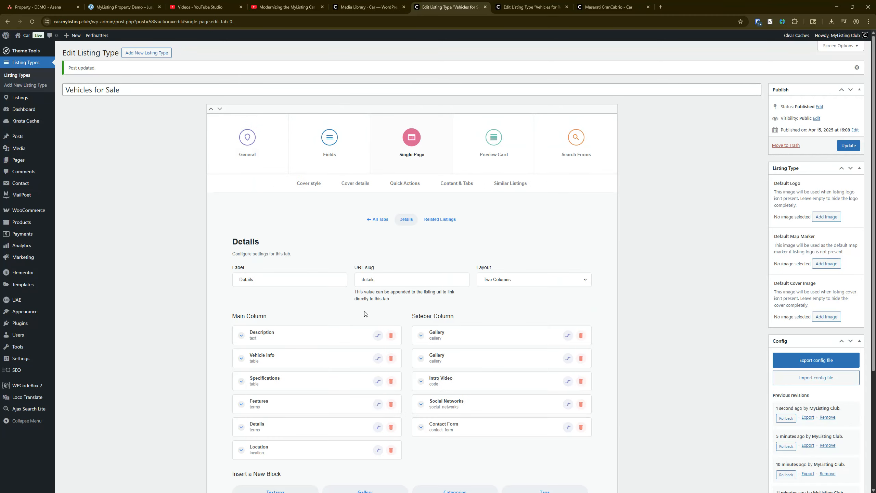
{"action": "scroll", "coordinate": [469, 329], "scroll_direction": "down", "scroll_amount": 4}
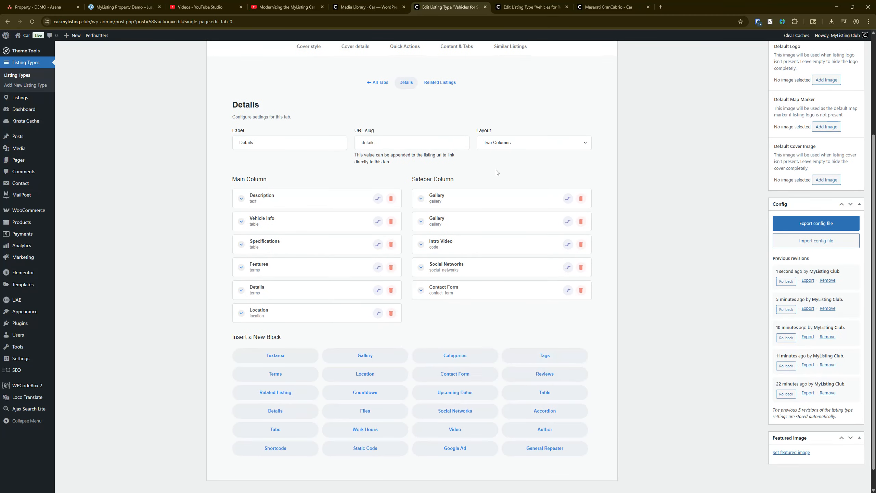
{"action": "left_click", "coordinate": [485, 246]}
{"action": "left_click", "coordinate": [497, 305]}
{"action": "key", "text": "ctrl+a"}
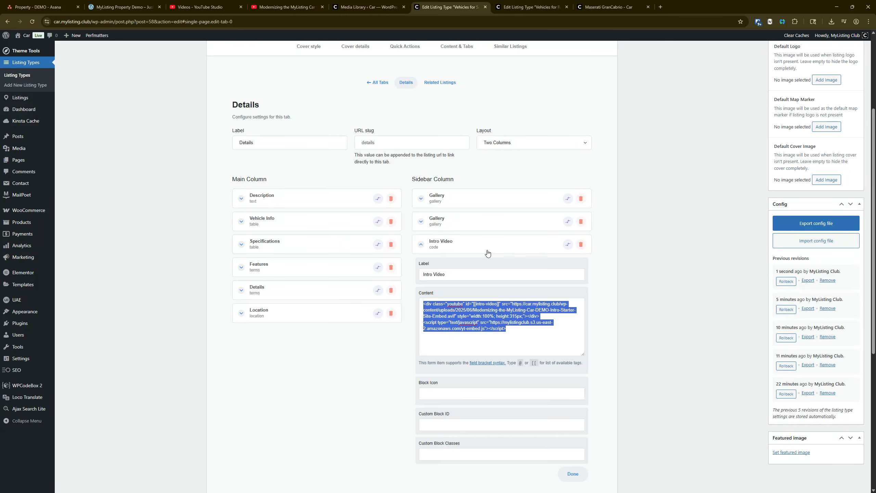
{"action": "left_click", "coordinate": [476, 245]}
{"action": "scroll", "coordinate": [476, 247], "scroll_direction": "up", "scroll_amount": 4}
In the Vehicles for Rent listing type, add a custom text field and place it below Introduction Video in the Media section
{"action": "left_click", "coordinate": [519, 5]}
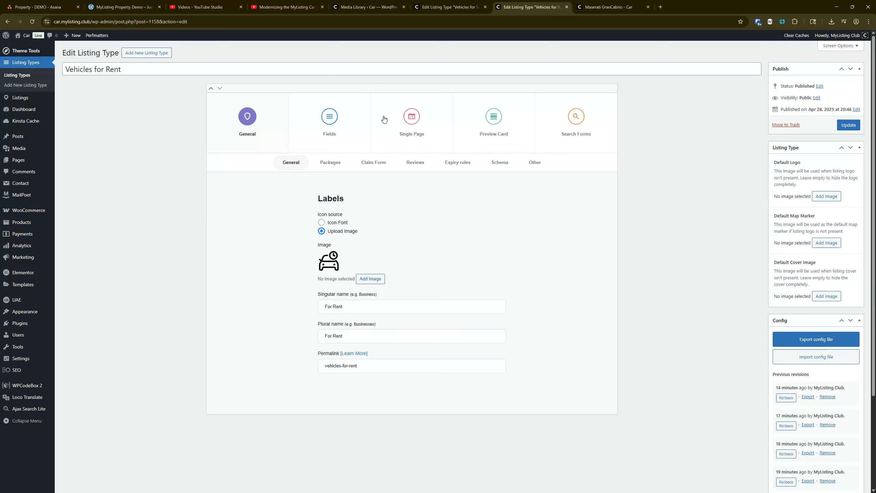
{"action": "left_click", "coordinate": [333, 120]}
{"action": "scroll", "coordinate": [289, 146], "scroll_direction": "down", "scroll_amount": 1}
{"action": "scroll", "coordinate": [300, 148], "scroll_direction": "down", "scroll_amount": 8}
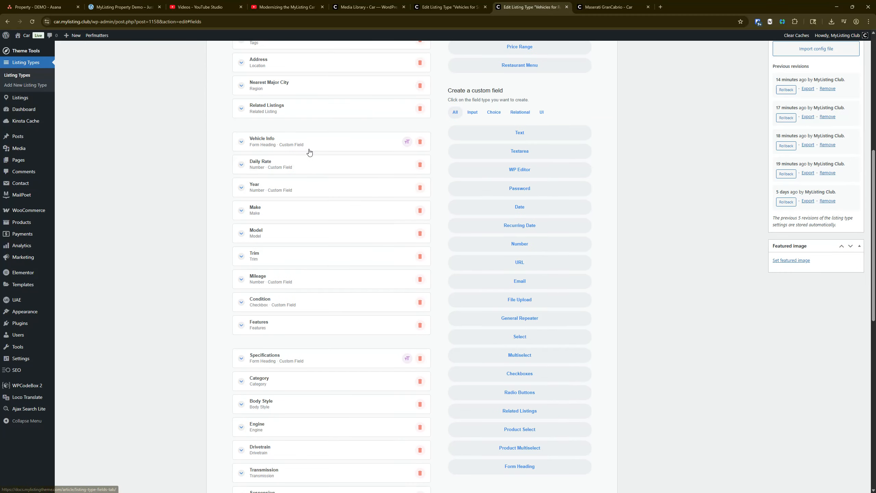
{"action": "scroll", "coordinate": [380, 225], "scroll_direction": "up", "scroll_amount": 7}
{"action": "scroll", "coordinate": [409, 249], "scroll_direction": "down", "scroll_amount": 7}
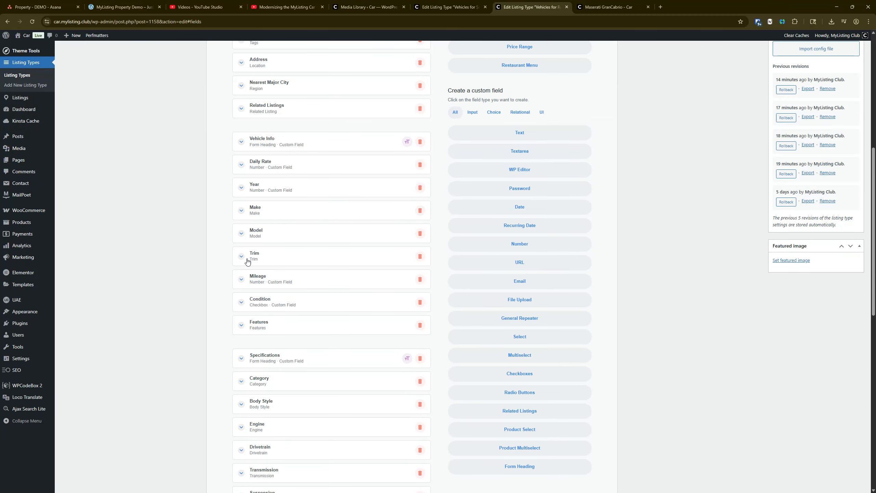
{"action": "scroll", "coordinate": [225, 378], "scroll_direction": "down", "scroll_amount": 9}
{"action": "scroll", "coordinate": [269, 452], "scroll_direction": "down", "scroll_amount": 3}
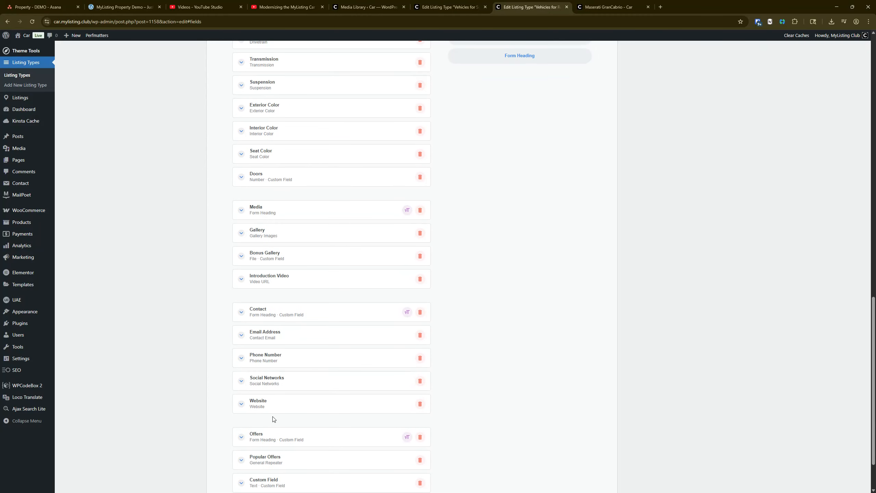
{"action": "scroll", "coordinate": [271, 421], "scroll_direction": "down", "scroll_amount": 2}
{"action": "left_click_drag", "start_coordinate": [268, 427], "coordinate": [269, 249]}
Label the new custom field Intro Video, turn off its display in the listing comparison popup, and collapse it
{"action": "left_click", "coordinate": [268, 245]}
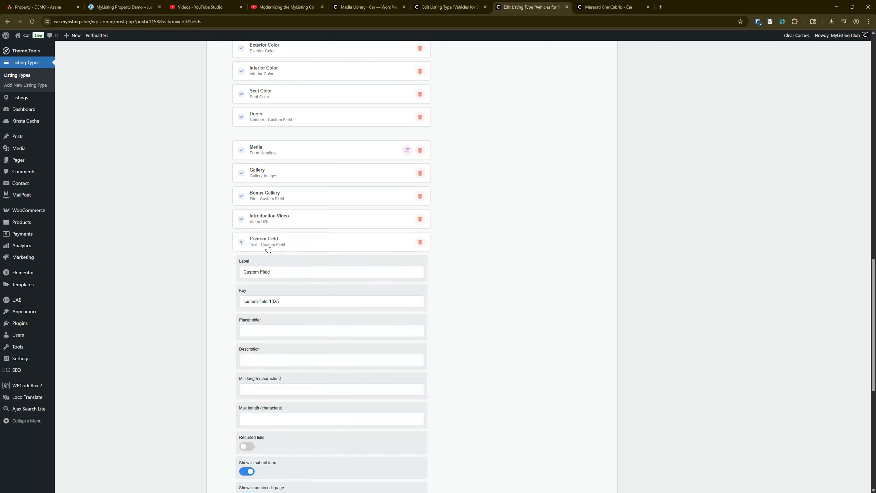
{"action": "triple_click", "coordinate": [285, 270]}
{"action": "type", "text": "Intro Vido"}
{"action": "scroll", "coordinate": [159, 276], "scroll_direction": "down", "scroll_amount": 5}
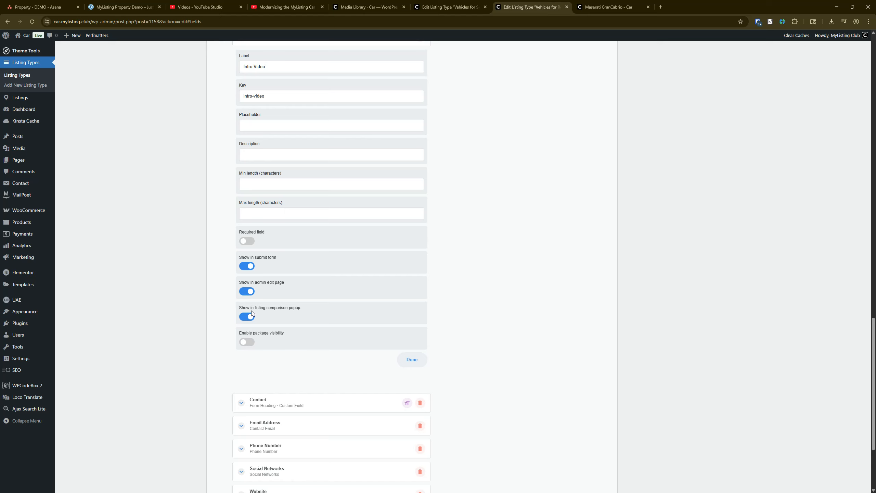
{"action": "scroll", "coordinate": [268, 254], "scroll_direction": "up", "scroll_amount": 3}
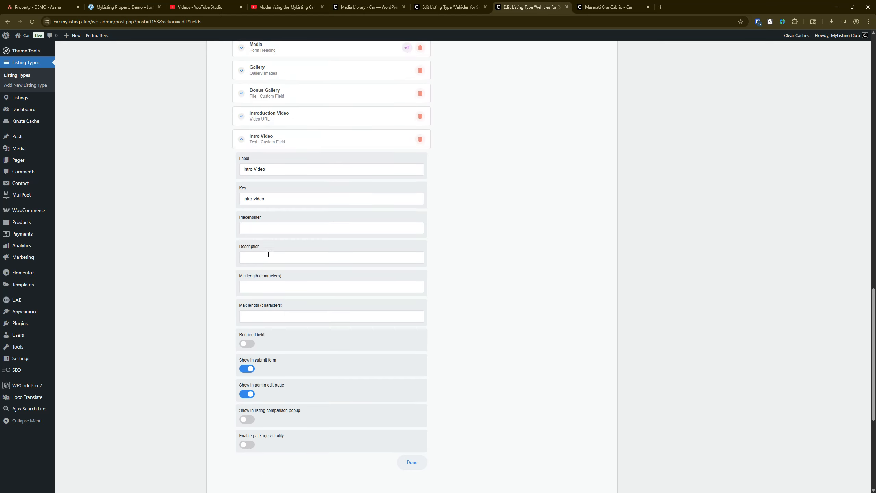
{"action": "left_click", "coordinate": [291, 150]}
{"action": "scroll", "coordinate": [303, 238], "scroll_direction": "up", "scroll_amount": 15}
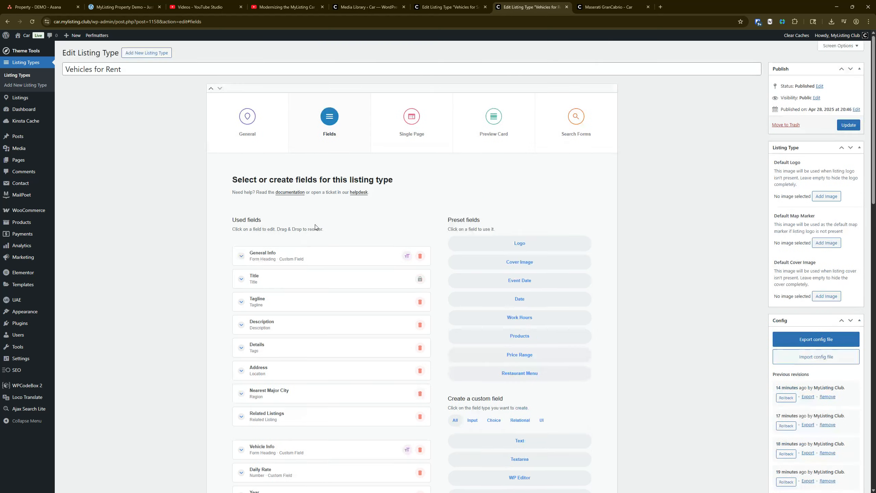
Insert a Shortcode block in the single page's Details tab and move it above Social Networks in the Sidebar Column
{"action": "left_click", "coordinate": [407, 117]}
{"action": "left_click", "coordinate": [448, 161]}
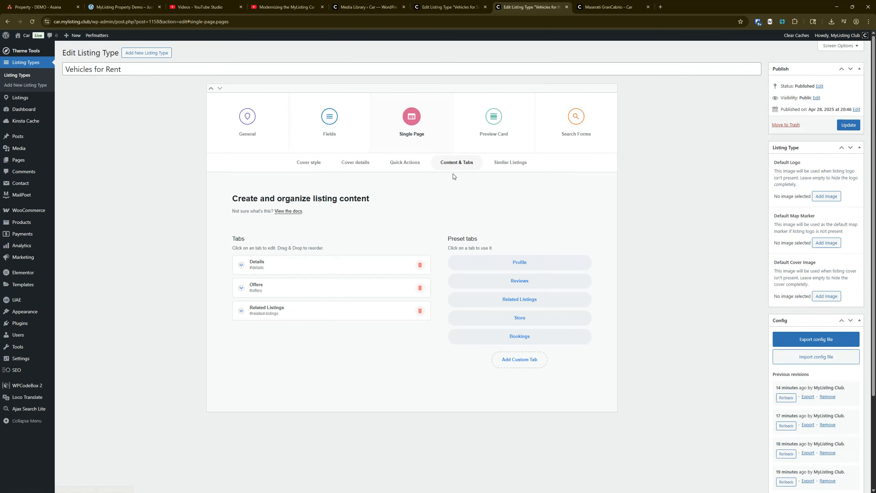
{"action": "left_click", "coordinate": [287, 266]}
{"action": "scroll", "coordinate": [312, 429], "scroll_direction": "down", "scroll_amount": 3}
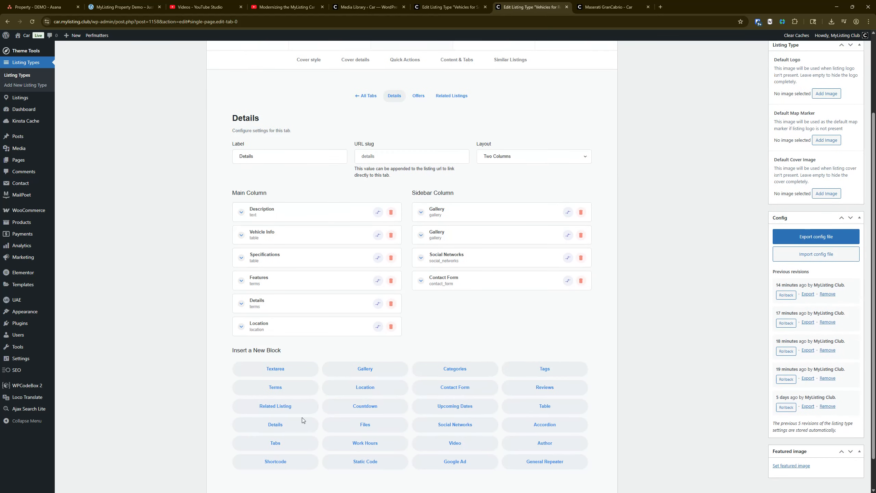
{"action": "left_click", "coordinate": [289, 462]}
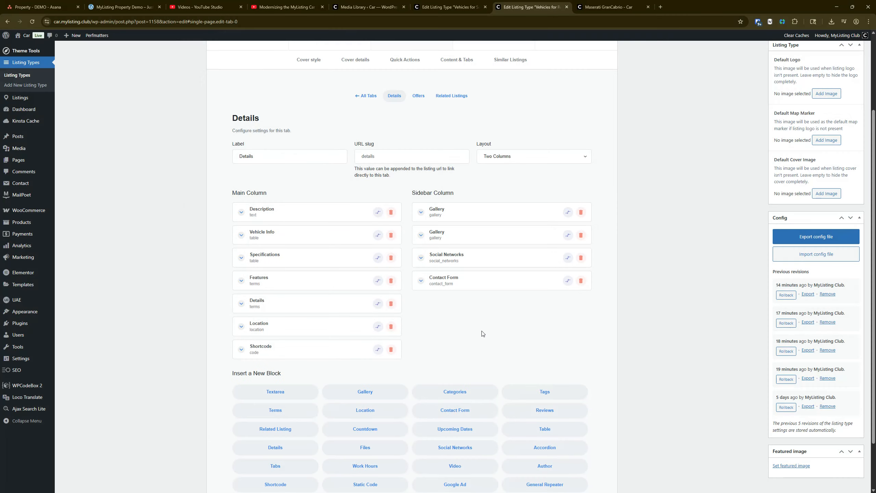
{"action": "left_click_drag", "start_coordinate": [438, 303], "coordinate": [455, 260]}
Label the shortcode block Video Intro and paste the copied YouTube embed code as its content
{"action": "left_click", "coordinate": [456, 261]}
{"action": "double_click", "coordinate": [457, 287]}
{"action": "type", "text": "Video Intro"}
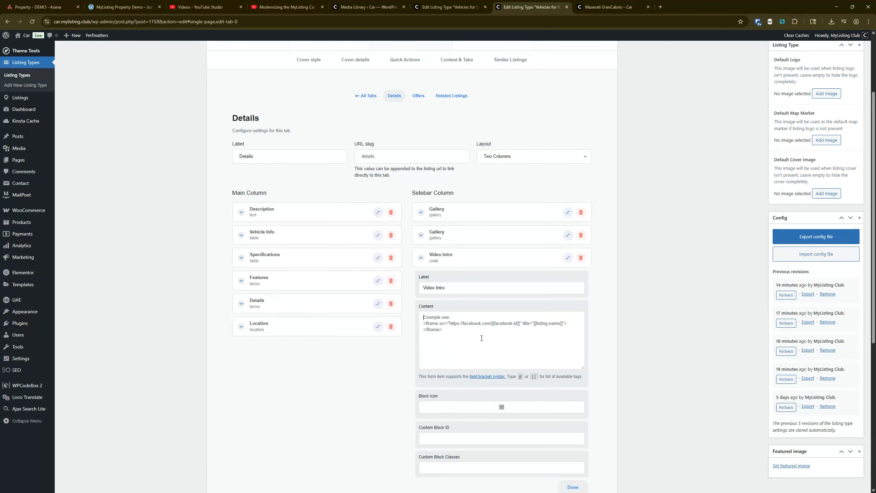
{"action": "key", "text": "ctrl+v"}
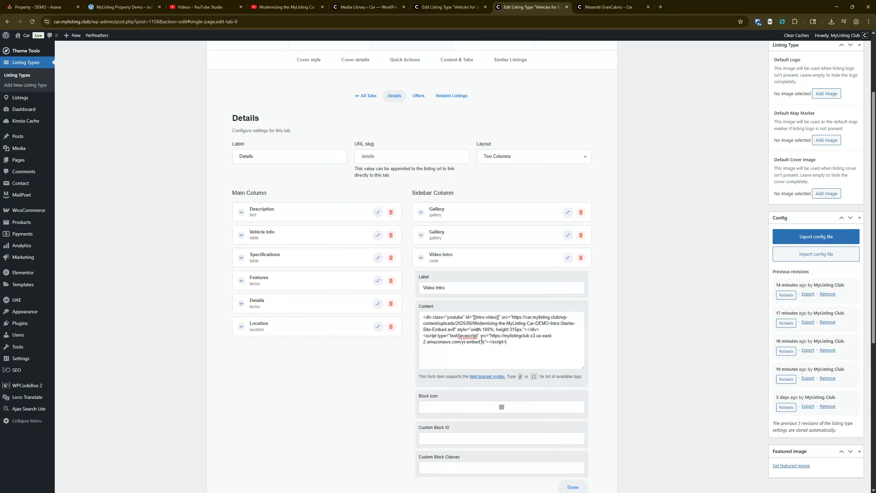
Remove the Video Intro block's icon and update the Vehicles for Rent listing type
{"action": "left_click", "coordinate": [500, 407]}
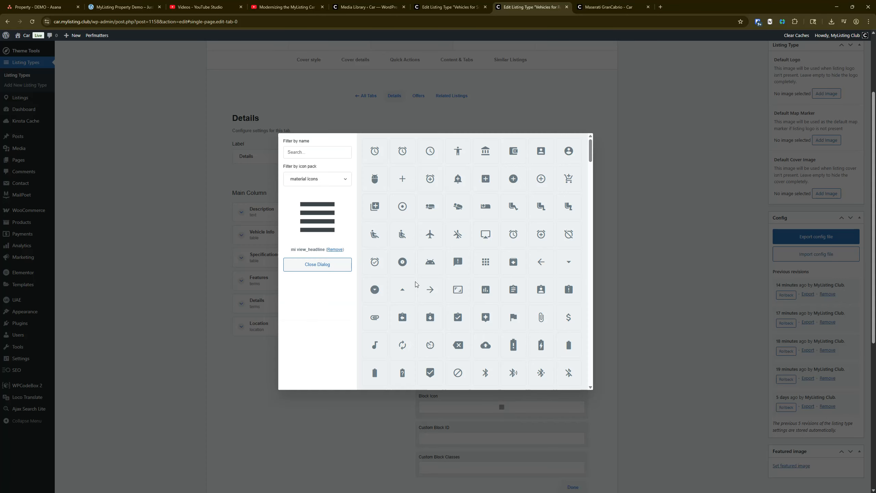
{"action": "left_click", "coordinate": [333, 250]}
{"action": "scroll", "coordinate": [543, 343], "scroll_direction": "up", "scroll_amount": 3}
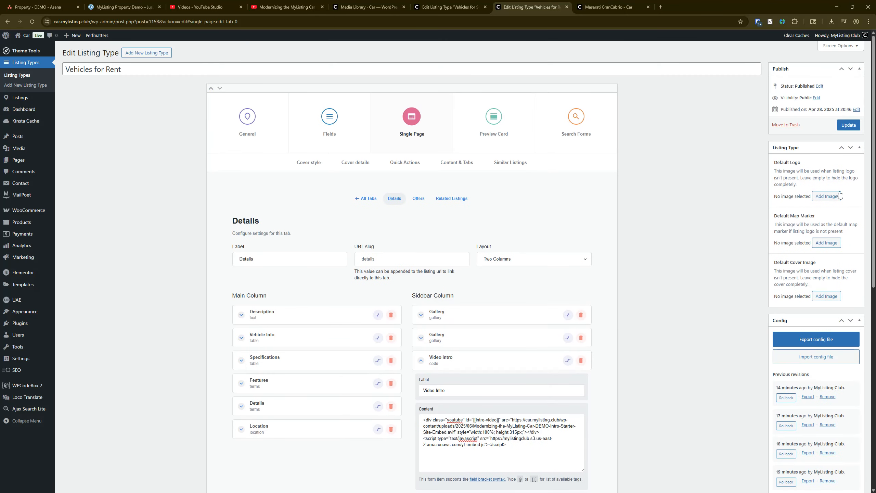
{"action": "left_click", "coordinate": [849, 126]}
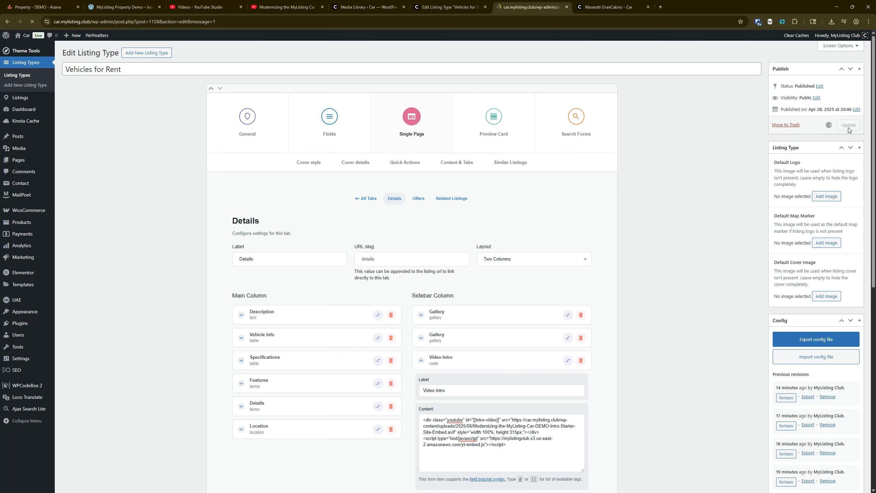
Reload the Maserati GranCabrio listing page and check its sidebar for the intro video block
{"action": "key", "text": "ctrl+Tab"}
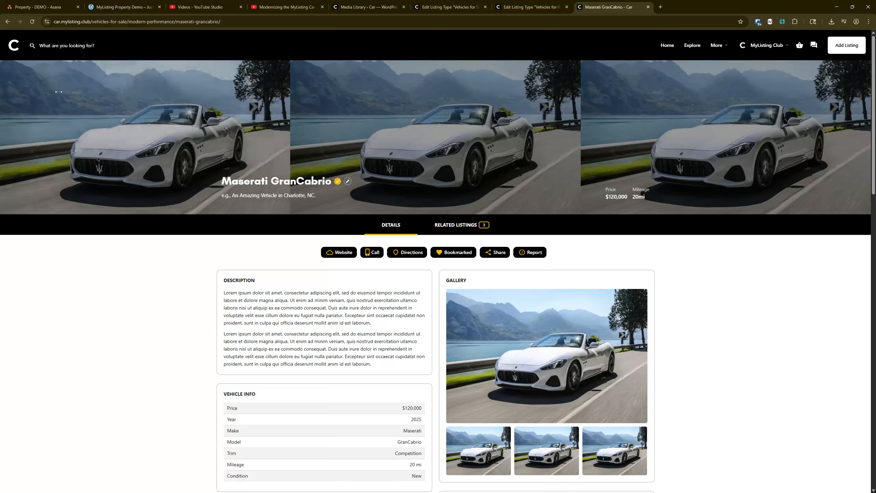
{"action": "left_click", "coordinate": [33, 23]}
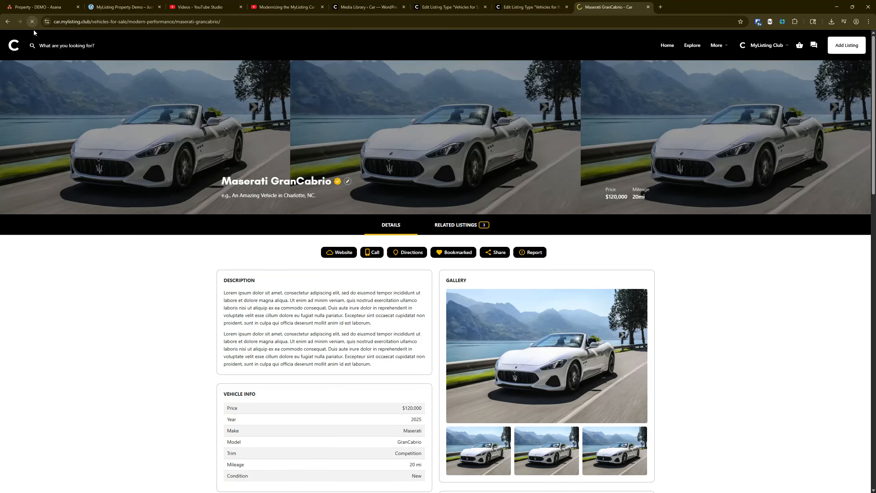
{"action": "scroll", "coordinate": [287, 222], "scroll_direction": "down", "scroll_amount": 5}
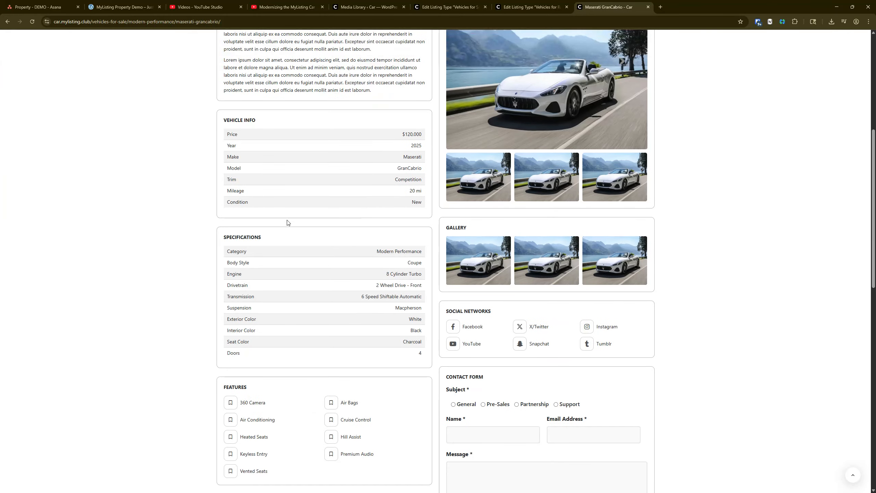
{"action": "scroll", "coordinate": [160, 248], "scroll_direction": "up", "scroll_amount": 6}
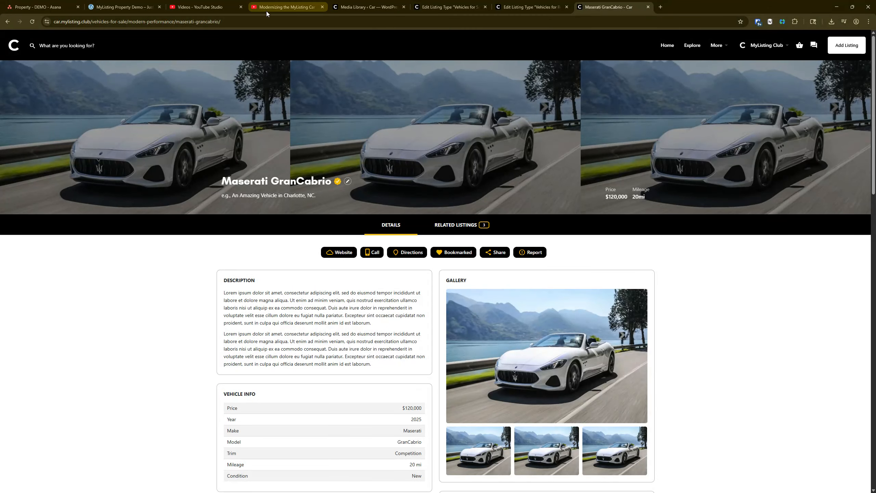
Copy the video ID from the intro video's YouTube URL and open the for-sale Maserati GranCabrio listing for editing in a new tab
{"action": "left_click", "coordinate": [292, 3]}
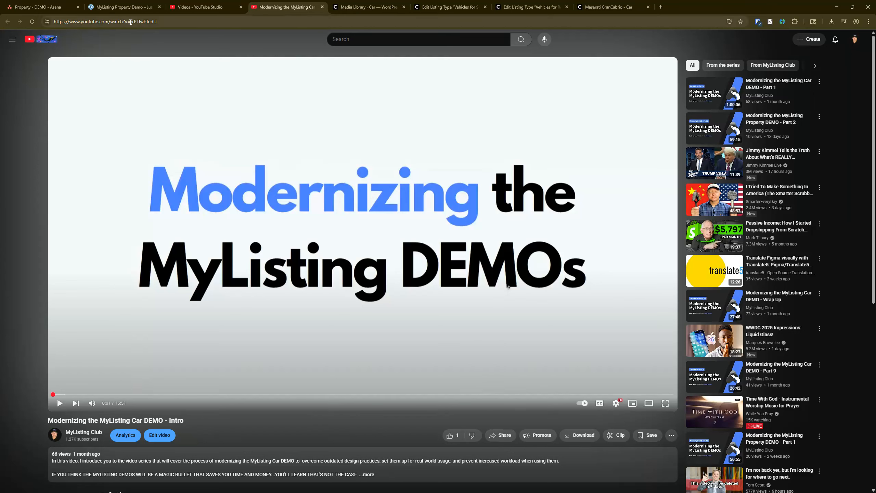
{"action": "left_click_drag", "start_coordinate": [130, 23], "coordinate": [166, 19]}
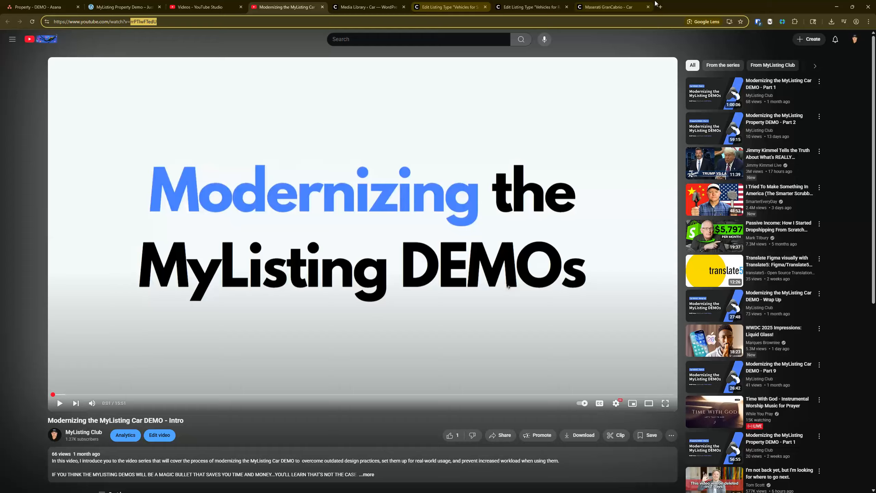
{"action": "left_click", "coordinate": [367, 7]}
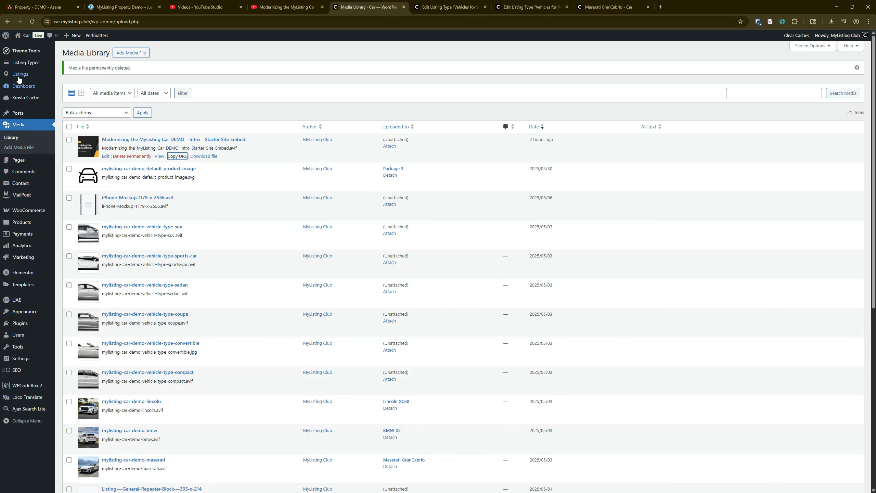
{"action": "left_click", "coordinate": [46, 72]}
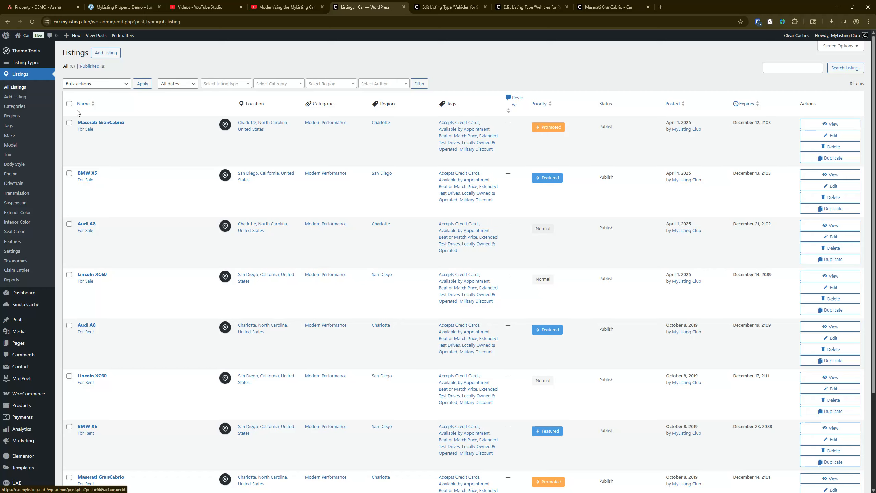
{"action": "right_click", "coordinate": [101, 122]}
{"action": "left_click", "coordinate": [124, 128]}
{"action": "left_click", "coordinate": [431, 7]}
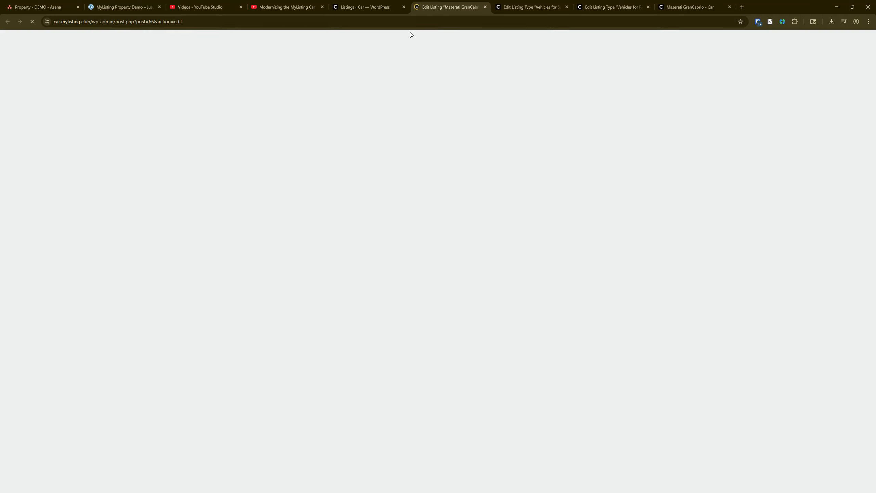
Paste the copied YouTube video ID into the listing's Intro Video field and update the listing
{"action": "scroll", "coordinate": [193, 145], "scroll_direction": "down", "scroll_amount": 1}
{"action": "scroll", "coordinate": [193, 145], "scroll_direction": "down", "scroll_amount": 10}
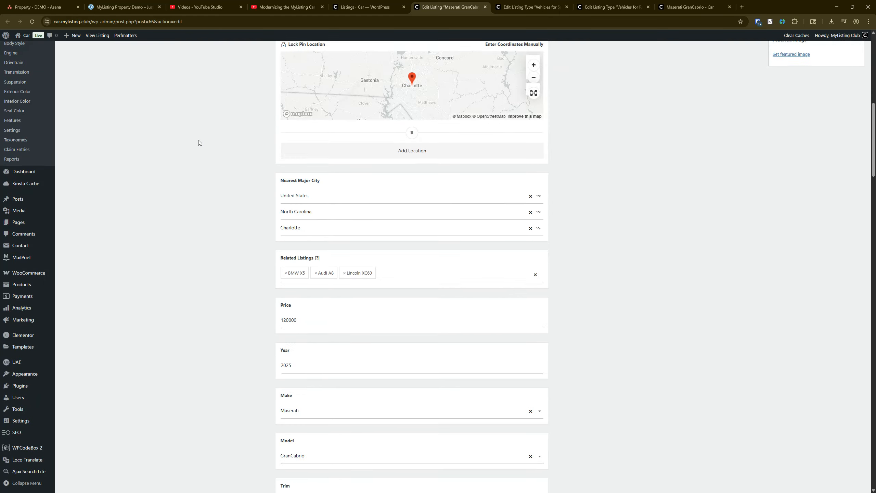
{"action": "scroll", "coordinate": [202, 140], "scroll_direction": "down", "scroll_amount": 5}
{"action": "scroll", "coordinate": [202, 153], "scroll_direction": "down", "scroll_amount": 12}
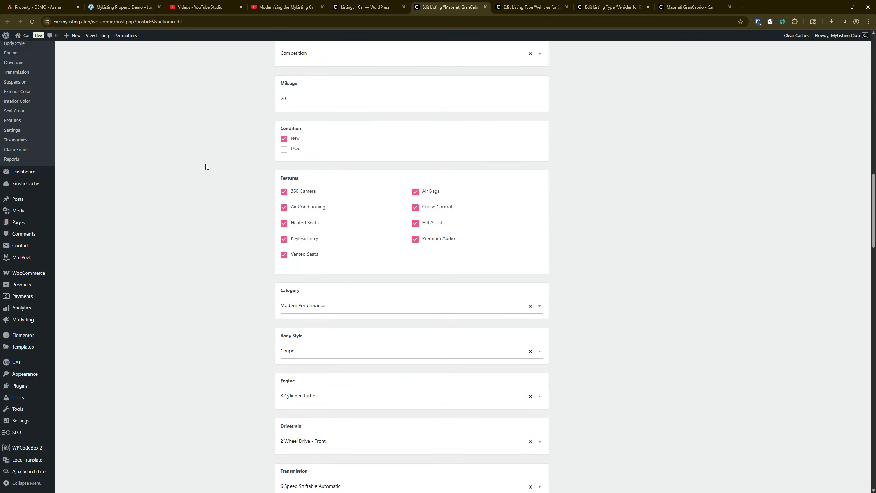
{"action": "scroll", "coordinate": [211, 228], "scroll_direction": "down", "scroll_amount": 10}
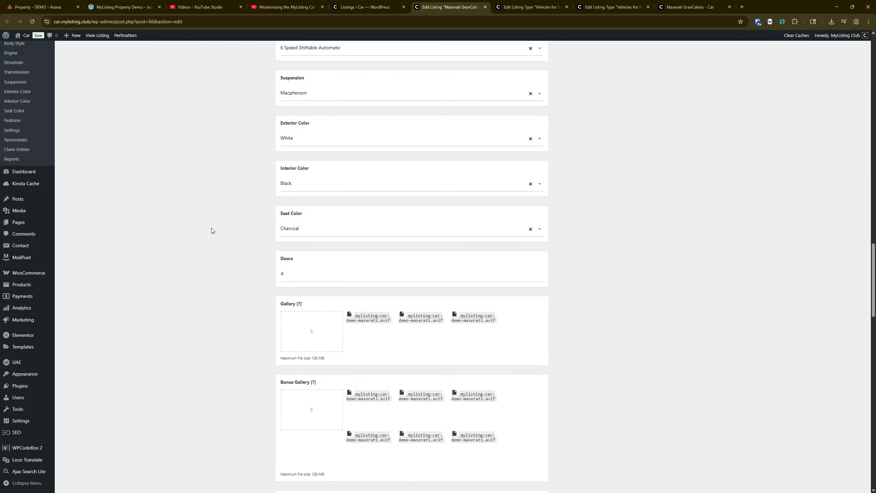
{"action": "left_click", "coordinate": [338, 324]}
{"action": "type", "text": "rrPTIwFTedU"}
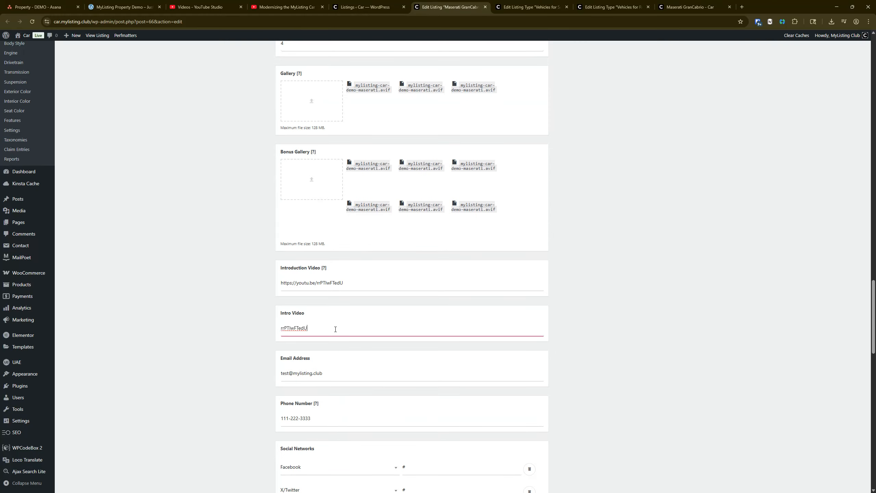
{"action": "scroll", "coordinate": [660, 256], "scroll_direction": "up", "scroll_amount": 20}
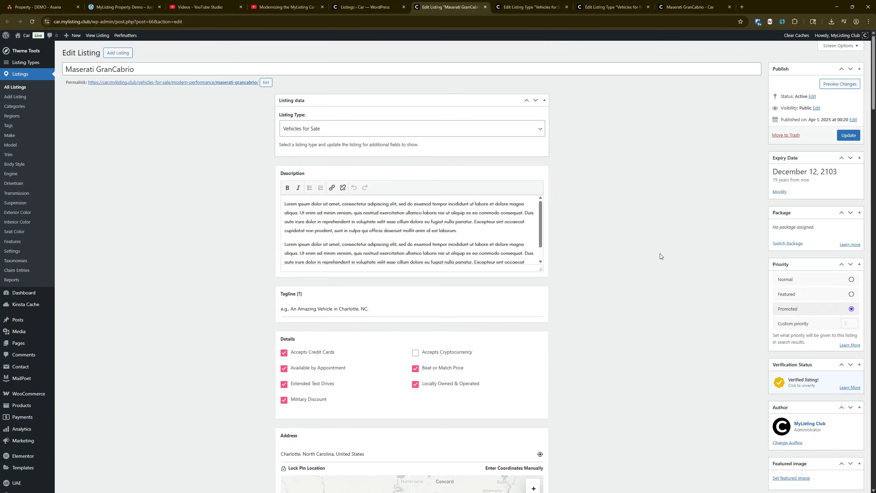
{"action": "left_click", "coordinate": [848, 135]}
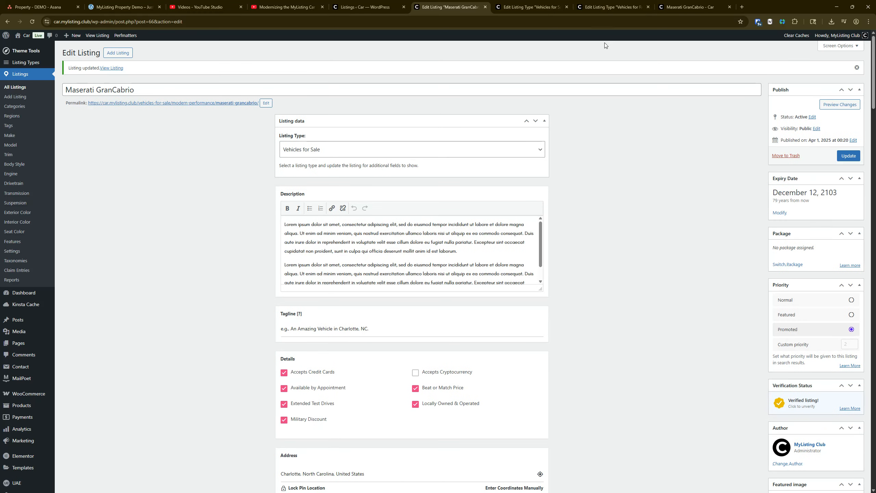
Reload the for-sale Maserati GranCabrio listing page and check how the embedded Intro Video block displays and loads its player
{"action": "left_click", "coordinate": [689, 7]}
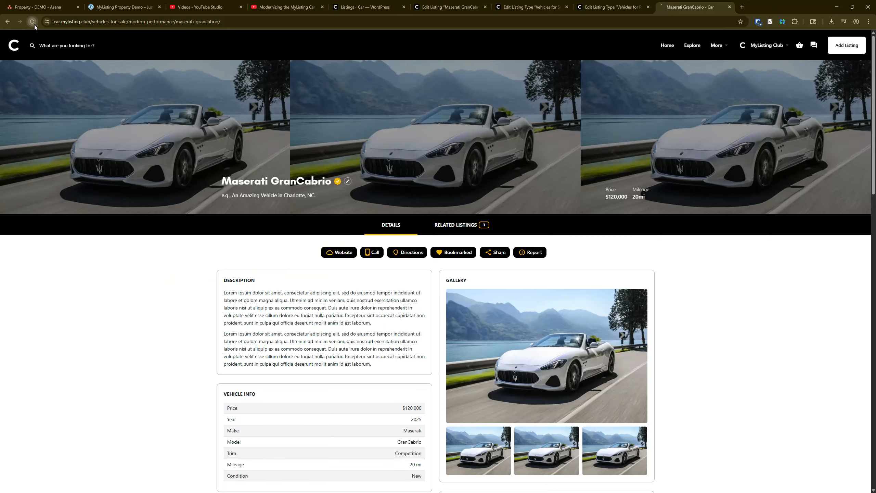
{"action": "scroll", "coordinate": [180, 287], "scroll_direction": "down", "scroll_amount": 8}
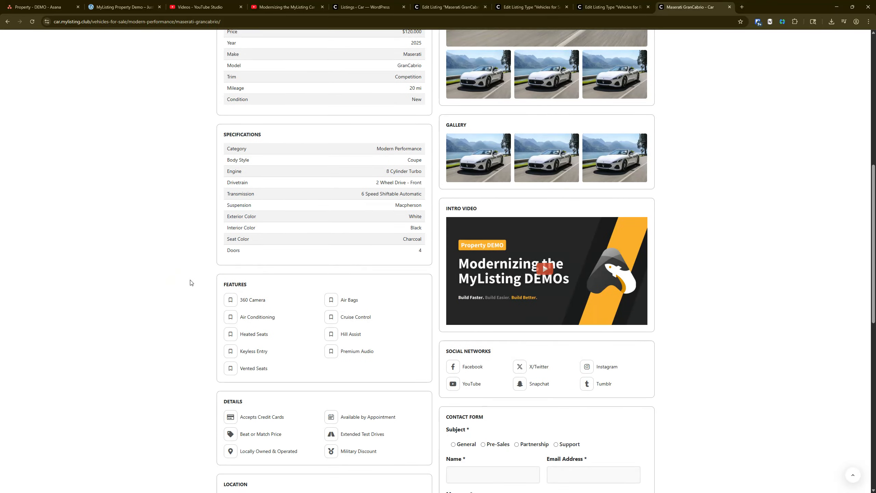
{"action": "scroll", "coordinate": [125, 323], "scroll_direction": "up", "scroll_amount": 10}
{"action": "scroll", "coordinate": [435, 419], "scroll_direction": "down", "scroll_amount": 6}
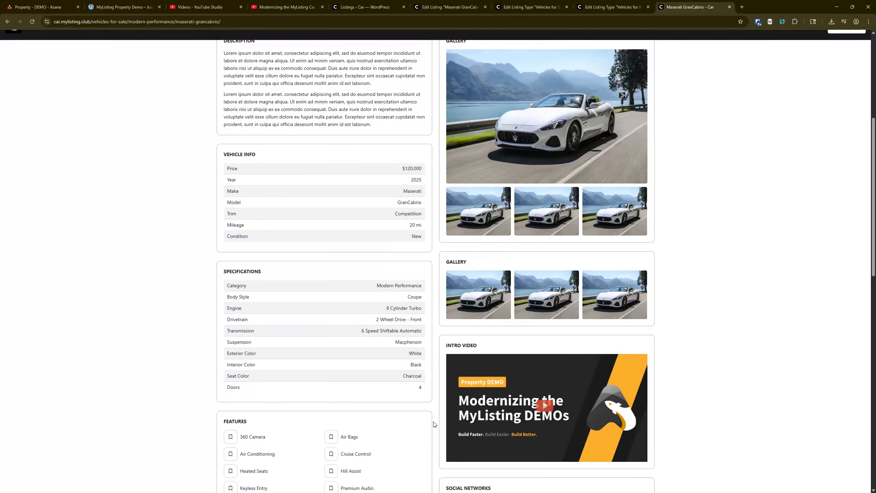
{"action": "scroll", "coordinate": [496, 354], "scroll_direction": "down", "scroll_amount": 6}
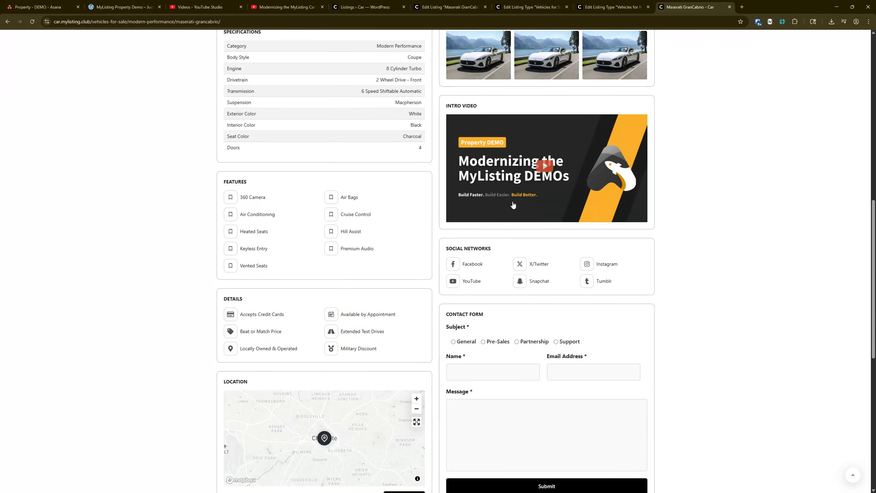
{"action": "scroll", "coordinate": [351, 273], "scroll_direction": "down", "scroll_amount": 8}
{"action": "scroll", "coordinate": [343, 189], "scroll_direction": "up", "scroll_amount": 16}
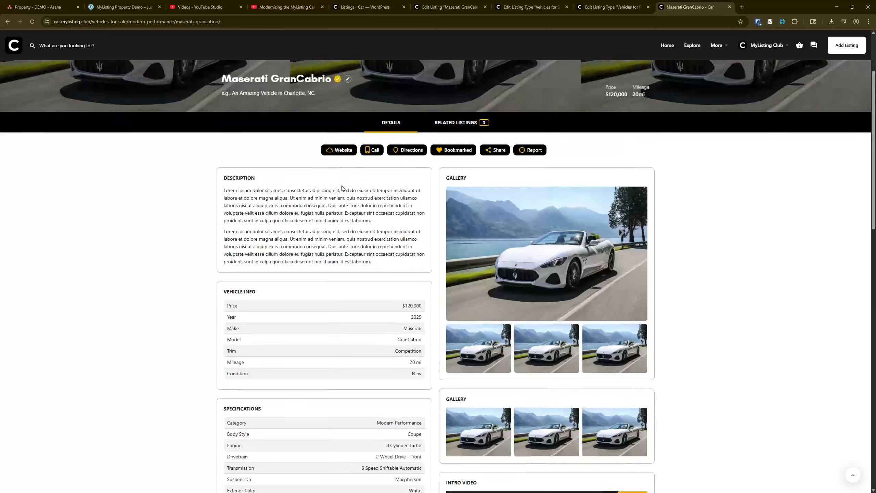
{"action": "scroll", "coordinate": [342, 188], "scroll_direction": "up", "scroll_amount": 3}
{"action": "scroll", "coordinate": [483, 277], "scroll_direction": "down", "scroll_amount": 9}
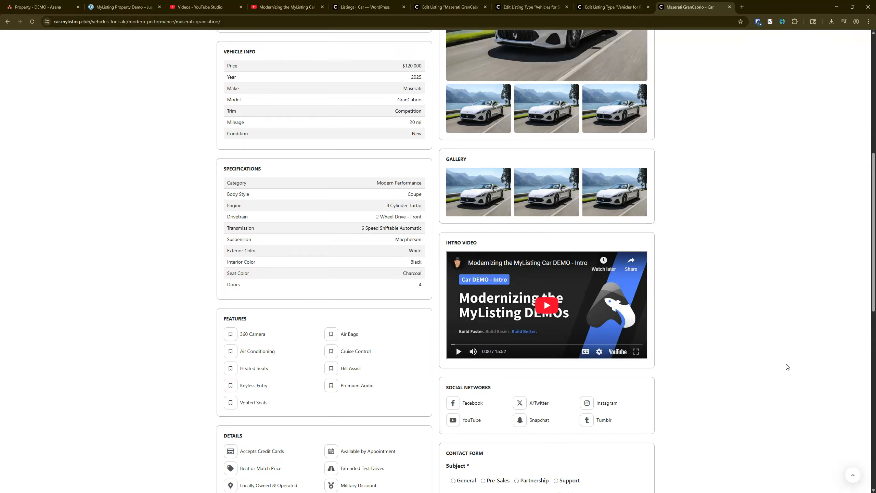
{"action": "left_click", "coordinate": [33, 22]}
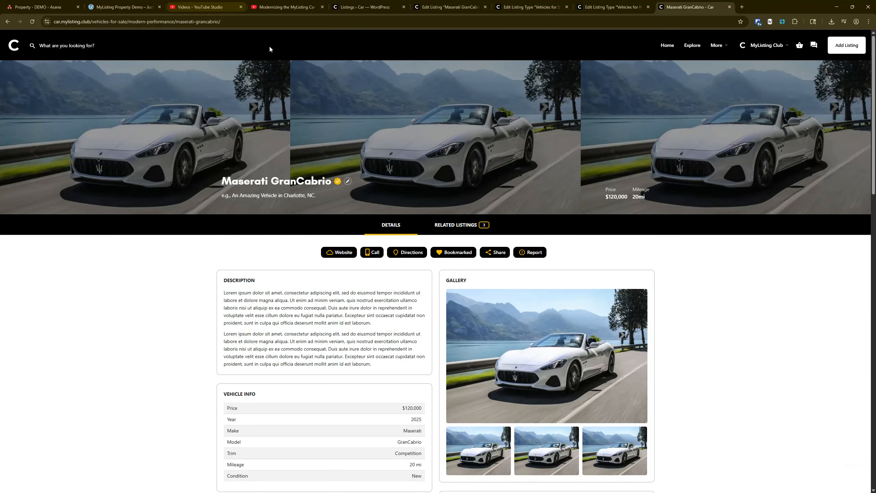
Examine the Intro Video text field and its key among the Media fields of the Vehicles for Sale listing type
{"action": "left_click", "coordinate": [427, 4]}
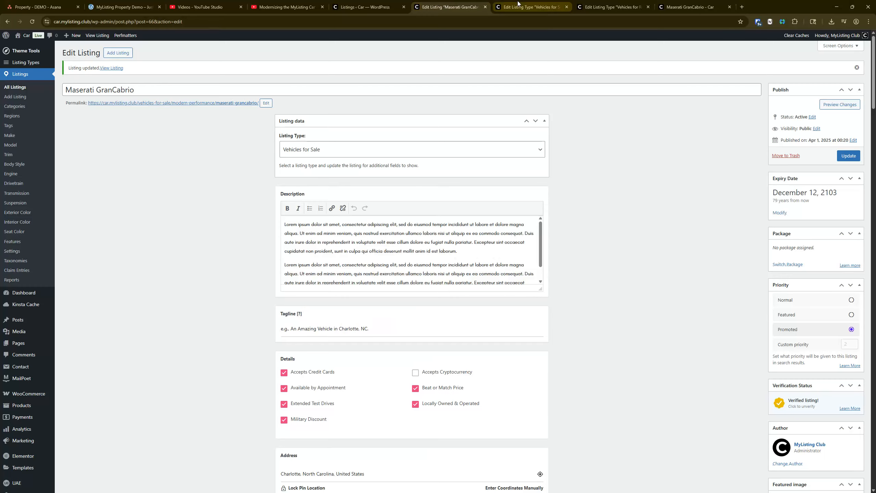
{"action": "left_click", "coordinate": [518, 3]}
{"action": "scroll", "coordinate": [318, 147], "scroll_direction": "down", "scroll_amount": 1}
{"action": "left_click", "coordinate": [330, 114]}
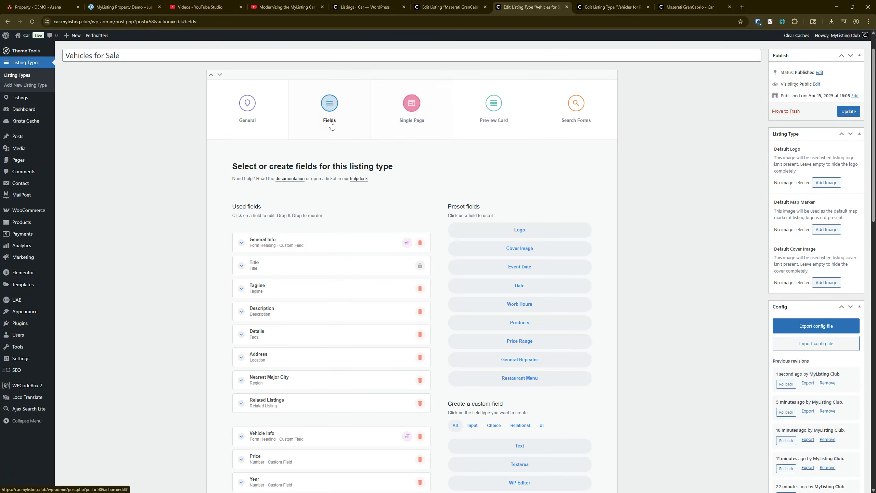
{"action": "scroll", "coordinate": [199, 289], "scroll_direction": "down", "scroll_amount": 3}
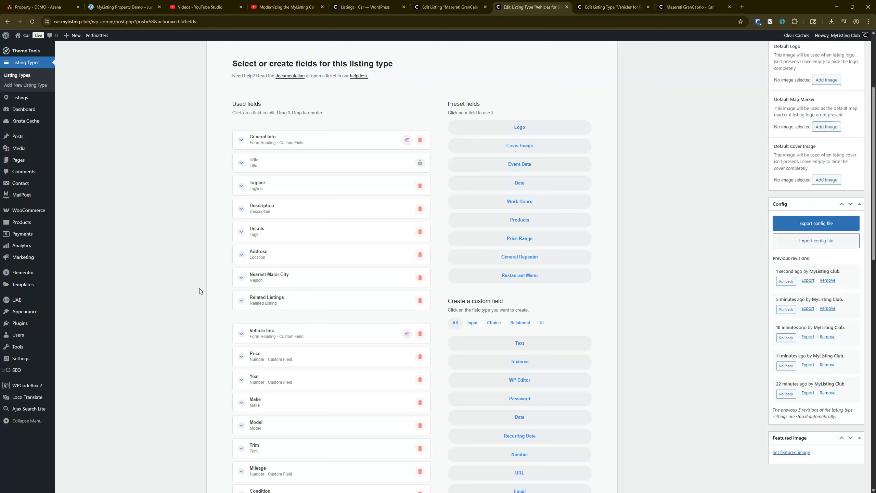
{"action": "scroll", "coordinate": [199, 291], "scroll_direction": "down", "scroll_amount": 1}
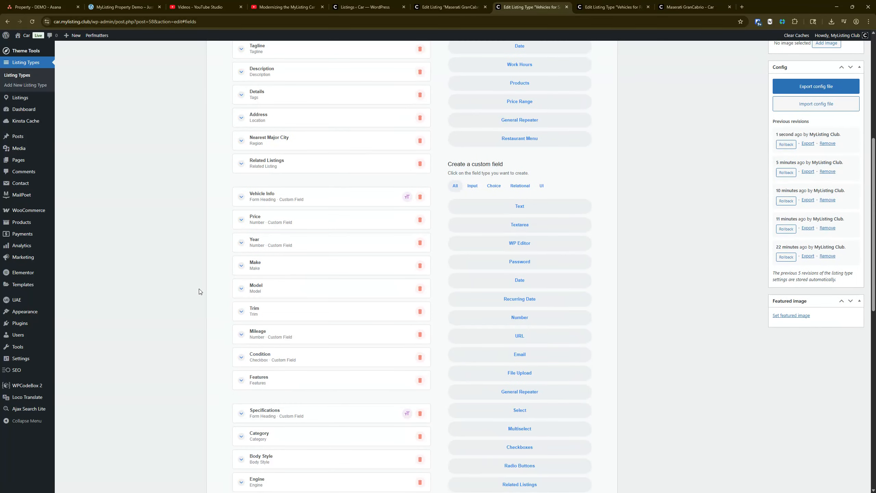
{"action": "scroll", "coordinate": [215, 302], "scroll_direction": "down", "scroll_amount": 10}
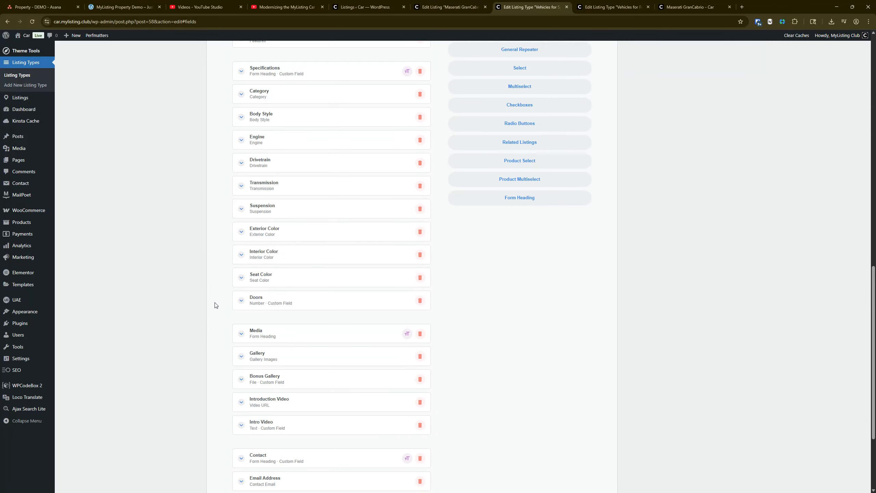
{"action": "scroll", "coordinate": [215, 305], "scroll_direction": "down", "scroll_amount": 4}
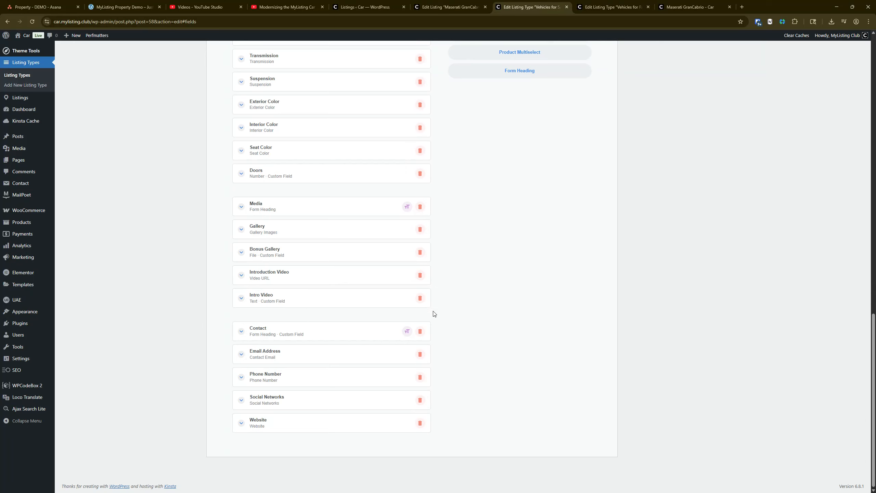
{"action": "left_click", "coordinate": [270, 298]}
{"action": "scroll", "coordinate": [246, 292], "scroll_direction": "down", "scroll_amount": 3}
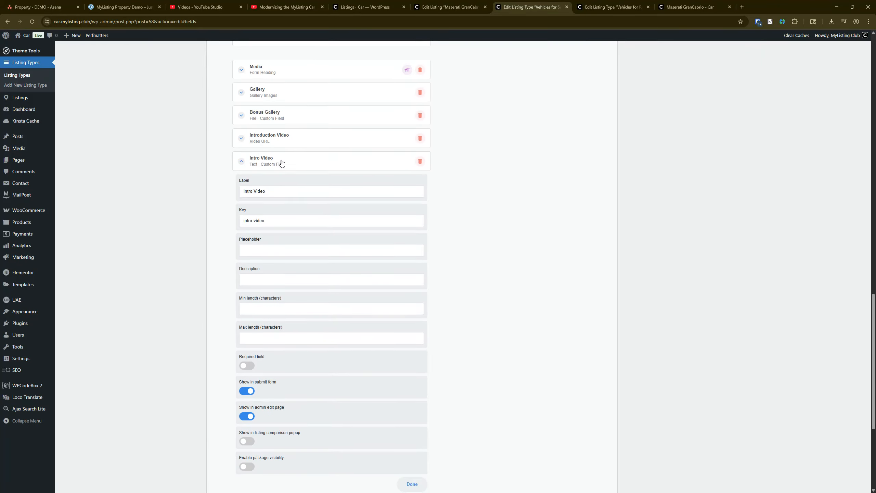
{"action": "left_click", "coordinate": [282, 162]}
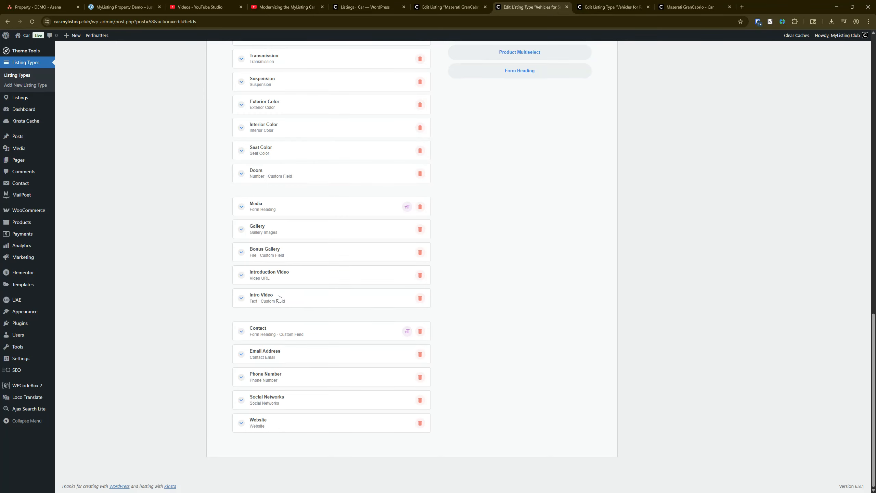
Review the embed code of the Intro Video block in the sidebar column of the Vehicles for Sale single page's Details tab
{"action": "left_click", "coordinate": [410, 152]}
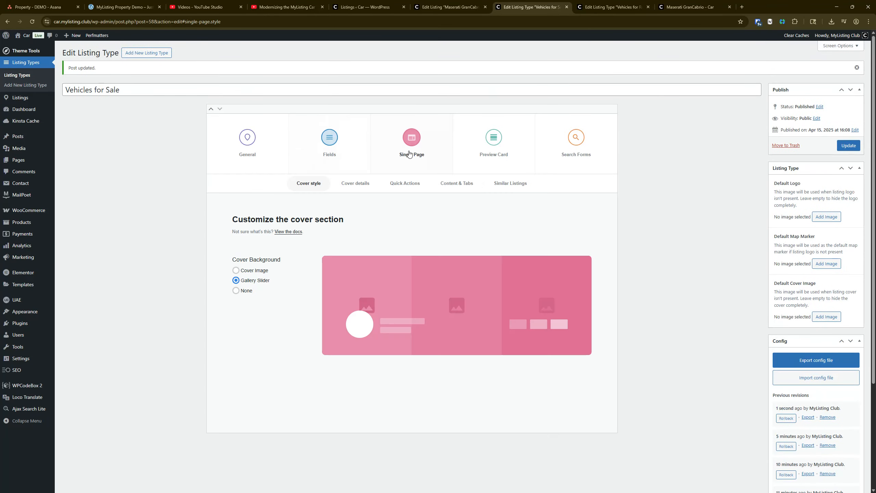
{"action": "left_click", "coordinate": [458, 184]}
{"action": "left_click", "coordinate": [280, 286]}
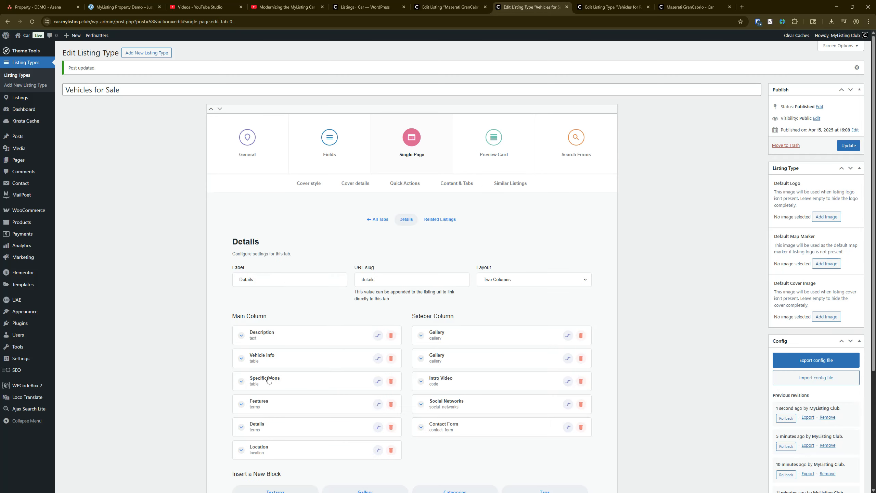
{"action": "left_click", "coordinate": [476, 382]}
{"action": "scroll", "coordinate": [494, 336], "scroll_direction": "down", "scroll_amount": 8}
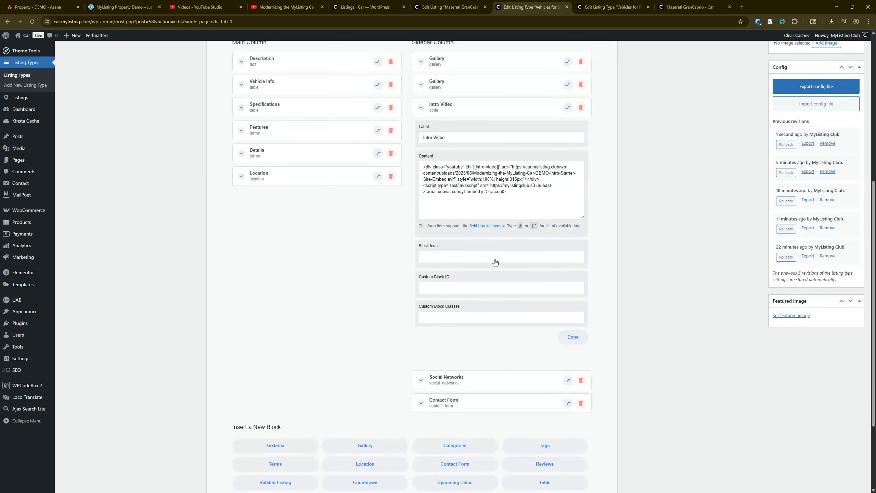
Try pasting the copied text over the [[intro-video]] tag in the block's embed code, and discard the change
{"action": "left_click_drag", "start_coordinate": [475, 167], "coordinate": [501, 166]}
{"action": "type", "text": "rrPTlwFTedU"}
{"action": "key", "text": "ctrl+z"}
{"action": "left_click", "coordinate": [33, 22]}
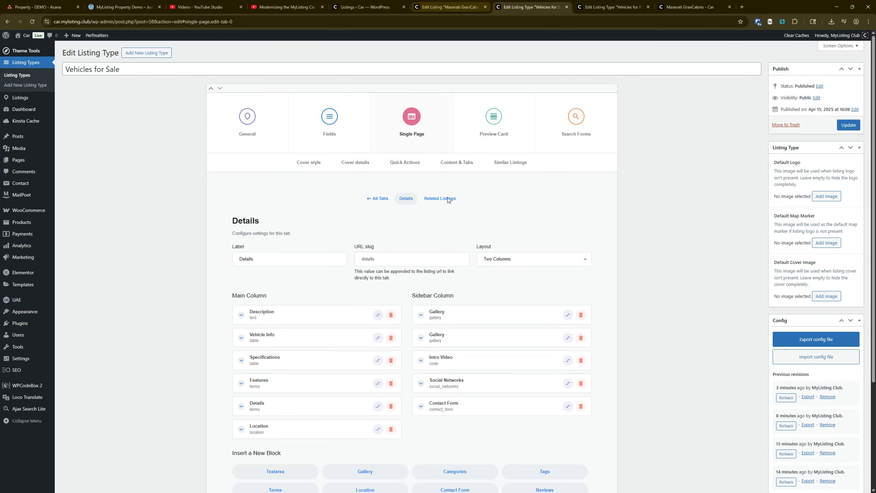
Recheck the Intro Video field's label, key and display settings in the Vehicles for Sale field list
{"action": "left_click", "coordinate": [334, 121]}
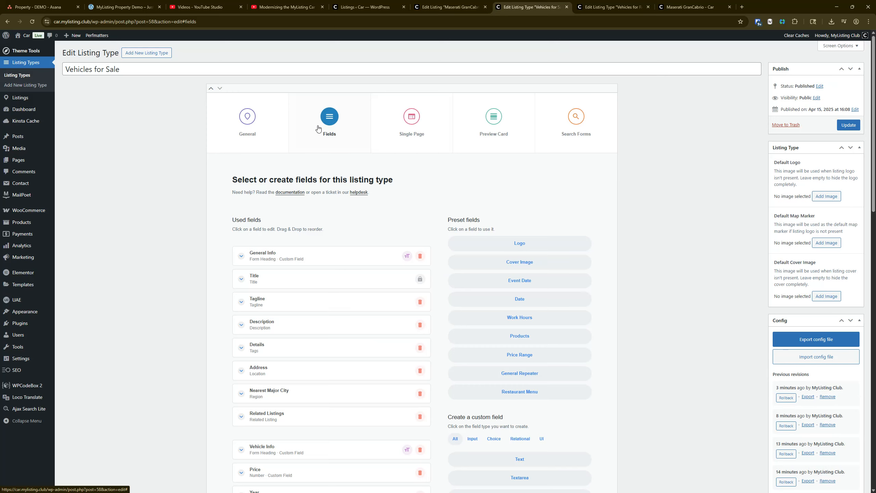
{"action": "scroll", "coordinate": [359, 286], "scroll_direction": "down", "scroll_amount": 15}
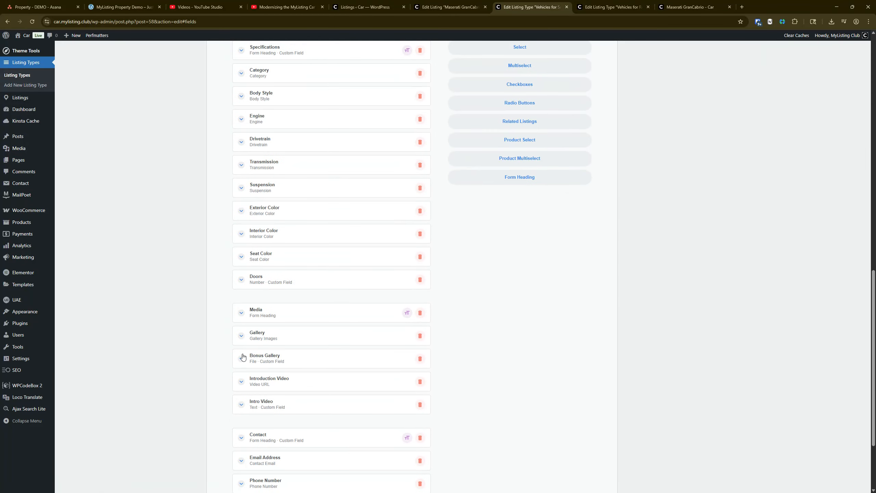
{"action": "scroll", "coordinate": [316, 244], "scroll_direction": "down", "scroll_amount": 3}
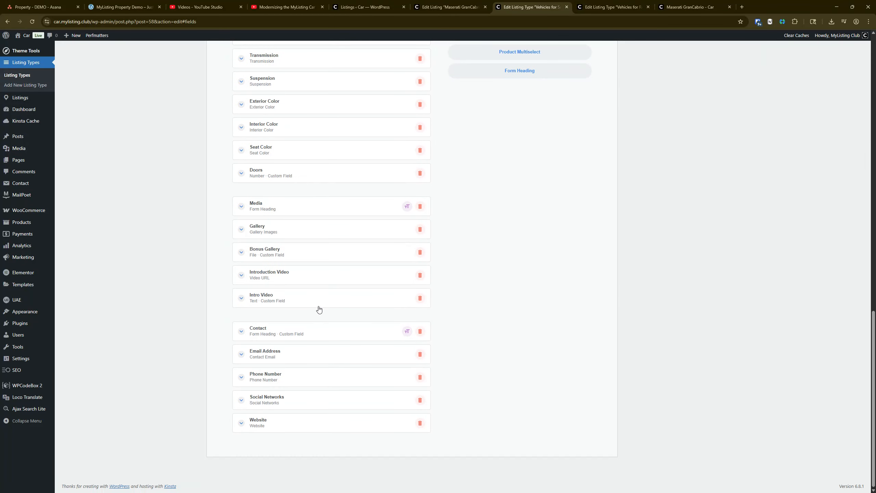
{"action": "left_click", "coordinate": [281, 300]}
{"action": "scroll", "coordinate": [287, 298], "scroll_direction": "down", "scroll_amount": 2}
{"action": "left_click", "coordinate": [288, 239]}
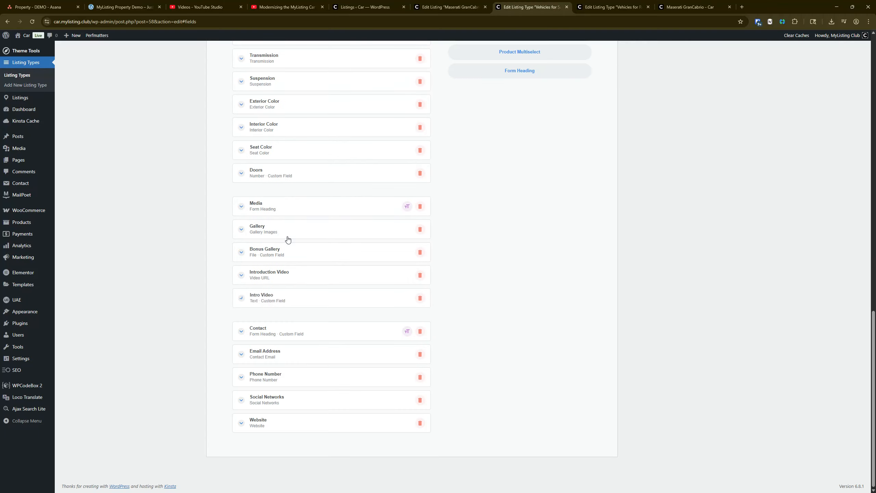
{"action": "left_click", "coordinate": [300, 304]}
{"action": "scroll", "coordinate": [300, 303], "scroll_direction": "down", "scroll_amount": 2}
{"action": "left_click", "coordinate": [285, 215]}
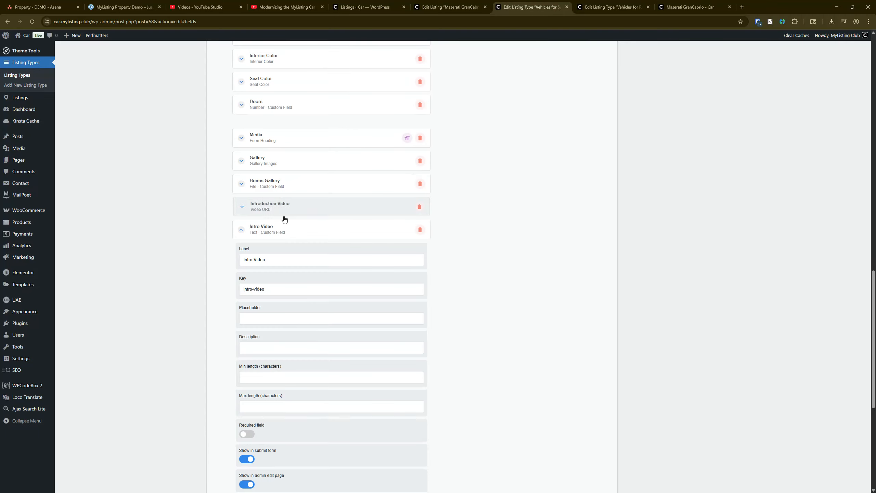
{"action": "left_click", "coordinate": [281, 209]}
Add a custom Text field to Vehicles for Sale and place it directly below Intro Video in the Media section
{"action": "scroll", "coordinate": [341, 231], "scroll_direction": "up", "scroll_amount": 6}
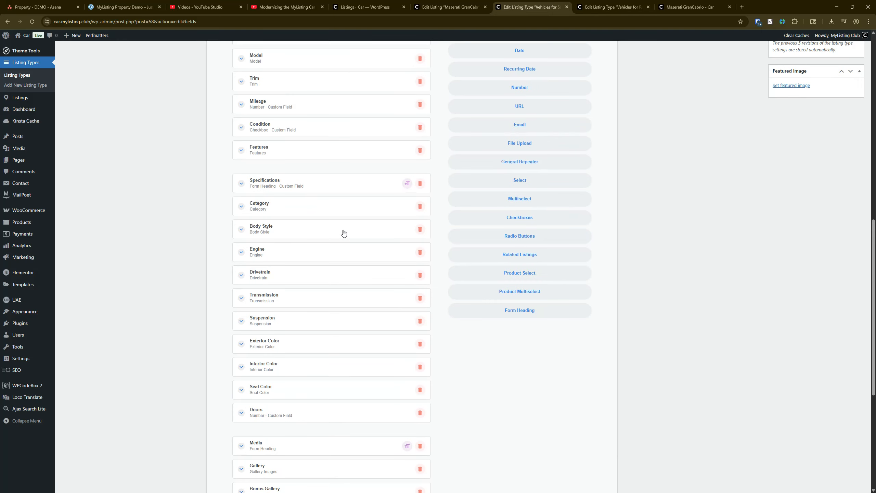
{"action": "scroll", "coordinate": [343, 233], "scroll_direction": "up", "scroll_amount": 6}
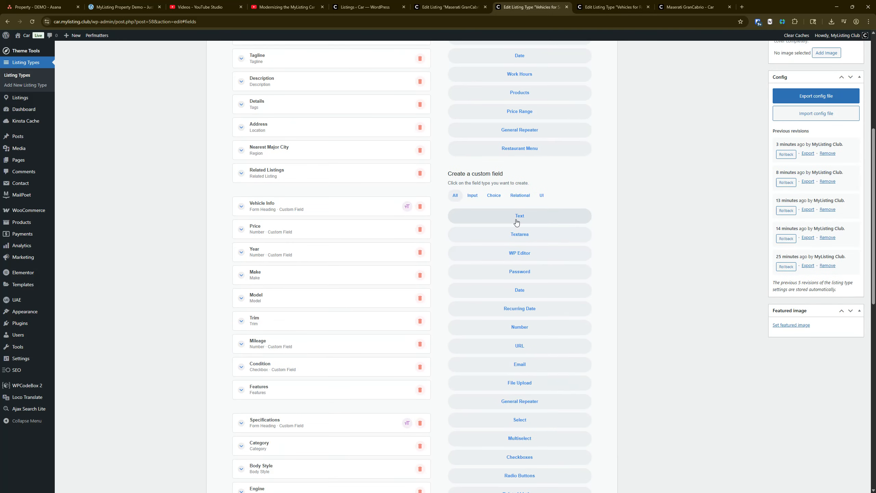
{"action": "left_click", "coordinate": [516, 217]}
{"action": "scroll", "coordinate": [287, 268], "scroll_direction": "down", "scroll_amount": 12}
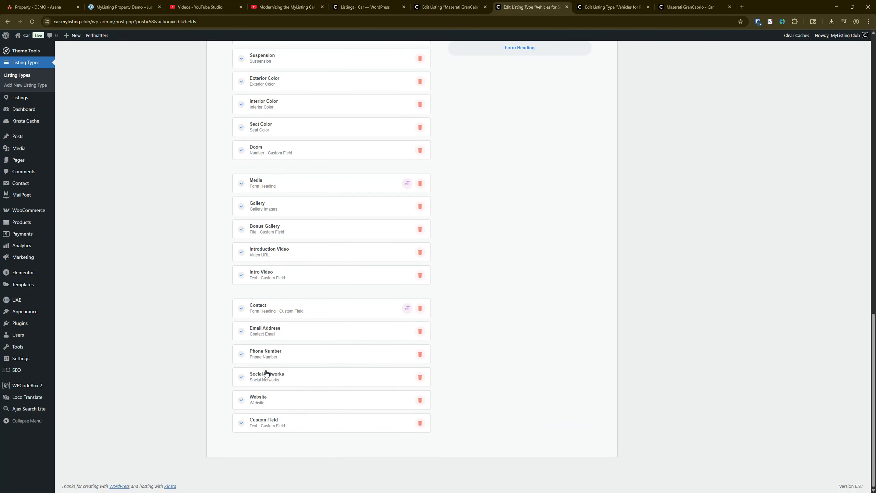
{"action": "left_click_drag", "start_coordinate": [280, 421], "coordinate": [285, 300]}
Label the new custom text field Intro Video 2
{"action": "left_click", "coordinate": [281, 299]}
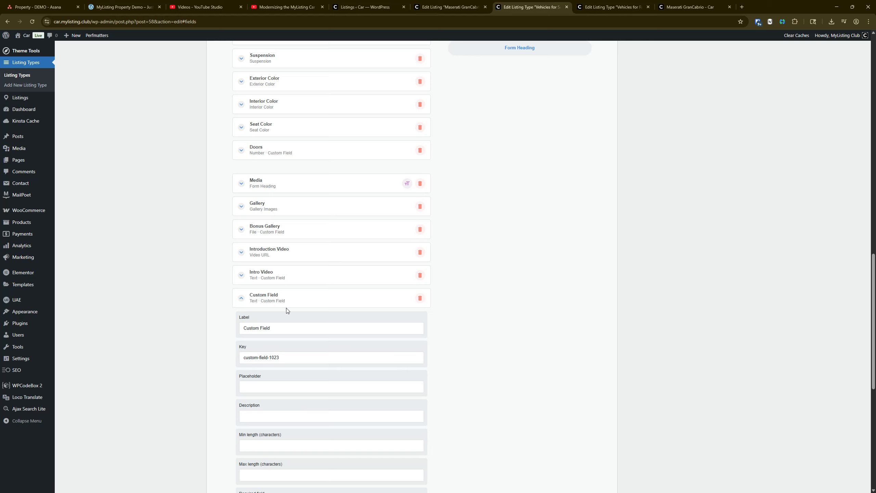
{"action": "triple_click", "coordinate": [289, 328]}
{"action": "type", "text": "Intro VIdeo"}
{"action": "key", "text": "BackSpace"}
{"action": "key", "text": "BackSpace"}
{"action": "type", "text": "id"}
Hide Intro Video 2 from the listing comparison popup and enable its package visibility
{"action": "scroll", "coordinate": [289, 329], "scroll_direction": "down", "scroll_amount": 6}
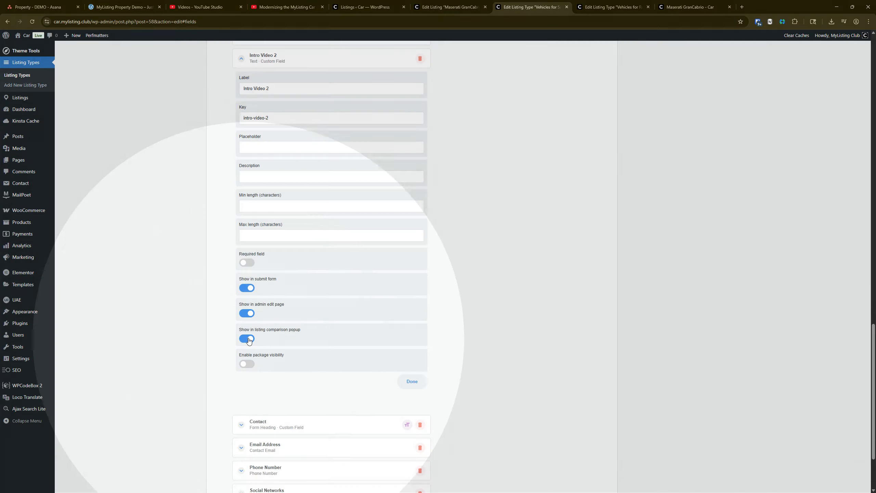
{"action": "left_click", "coordinate": [248, 339]}
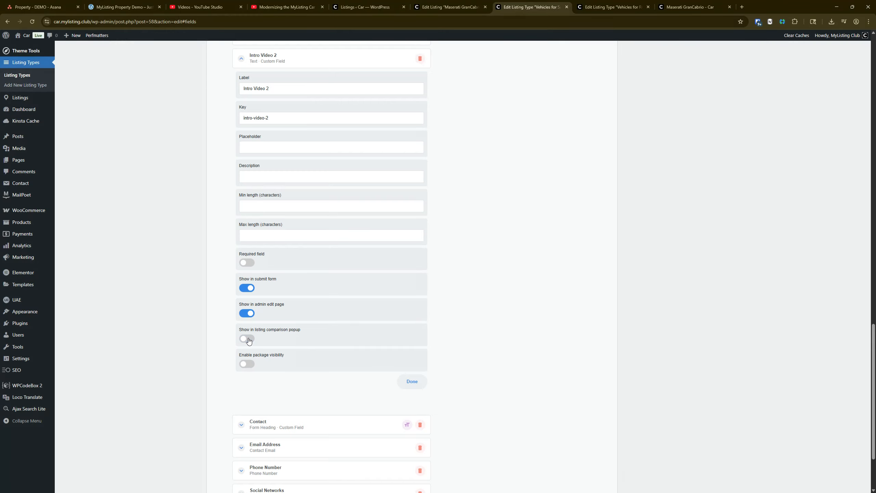
{"action": "scroll", "coordinate": [276, 314], "scroll_direction": "down", "scroll_amount": 2}
{"action": "scroll", "coordinate": [280, 301], "scroll_direction": "up", "scroll_amount": 2}
{"action": "left_click", "coordinate": [247, 364]}
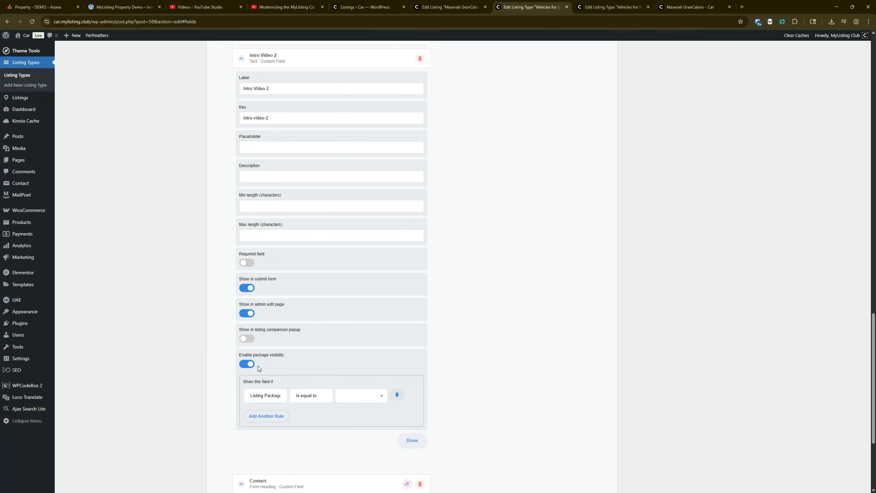
Show the Intro Video 2 field only when the listing package equals No Package or Package 2
{"action": "scroll", "coordinate": [275, 361], "scroll_direction": "down", "scroll_amount": 3}
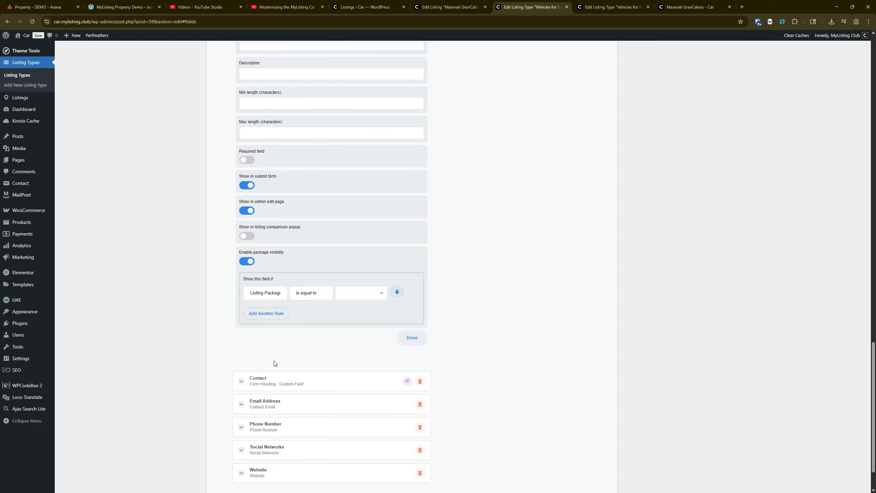
{"action": "left_click", "coordinate": [350, 293]}
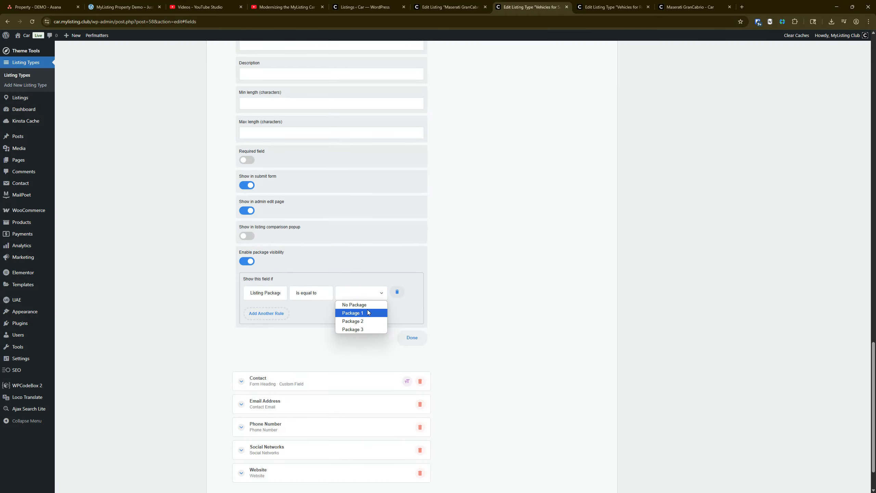
{"action": "left_click", "coordinate": [356, 305]}
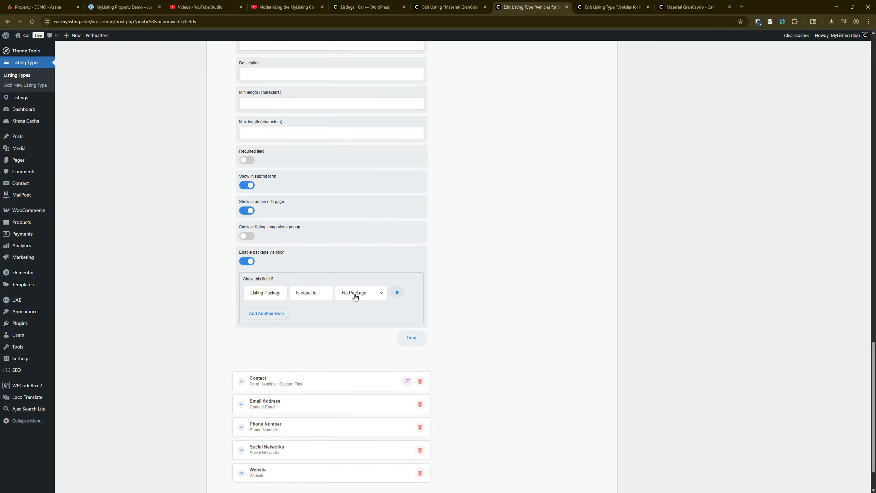
{"action": "left_click", "coordinate": [264, 313]}
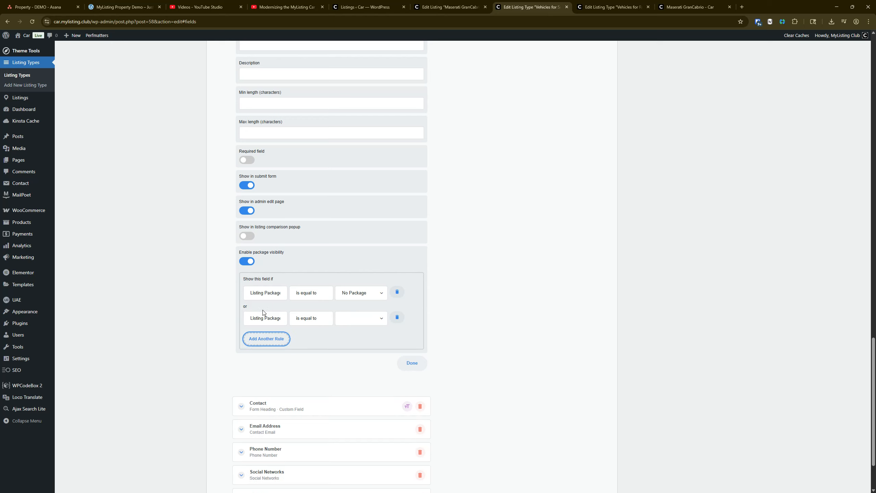
{"action": "left_click", "coordinate": [351, 322]}
{"action": "left_click", "coordinate": [353, 346]}
{"action": "scroll", "coordinate": [357, 328], "scroll_direction": "up", "scroll_amount": 7}
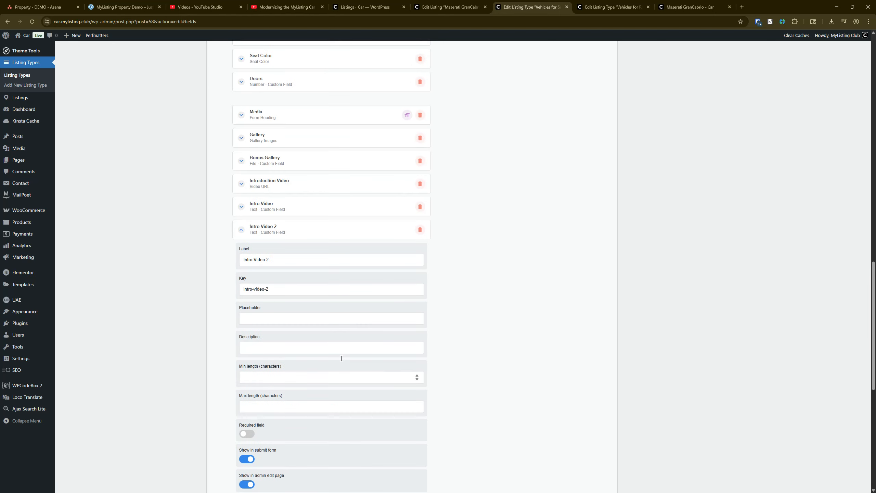
{"action": "left_click", "coordinate": [298, 232]}
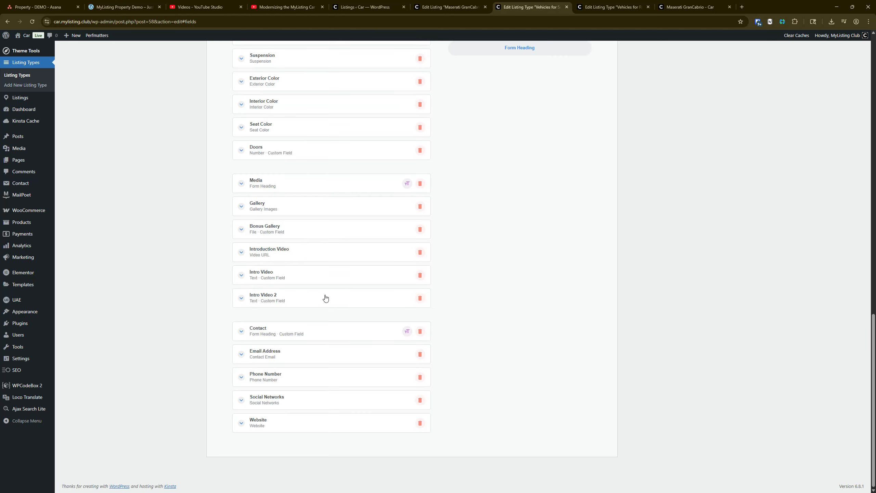
Add a Shortcode block to the single page's Details tab and place it directly below Intro Video in the sidebar column
{"action": "scroll", "coordinate": [325, 298], "scroll_direction": "up", "scroll_amount": 20}
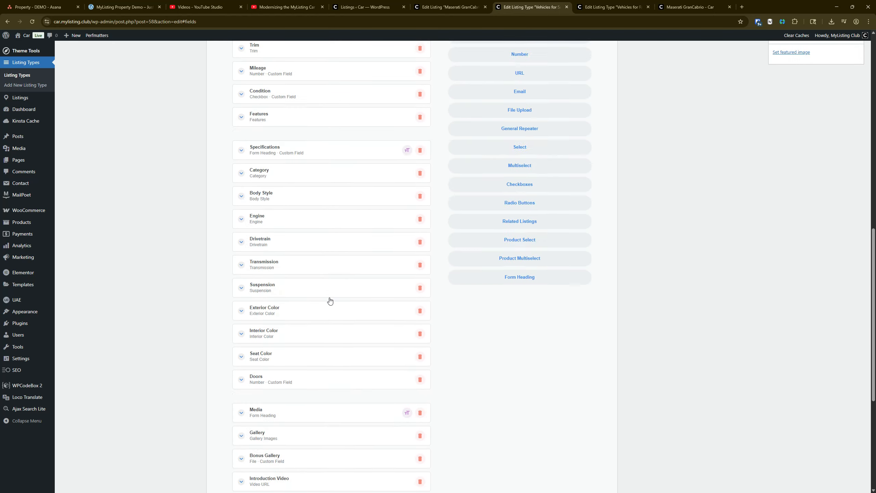
{"action": "left_click", "coordinate": [423, 127]}
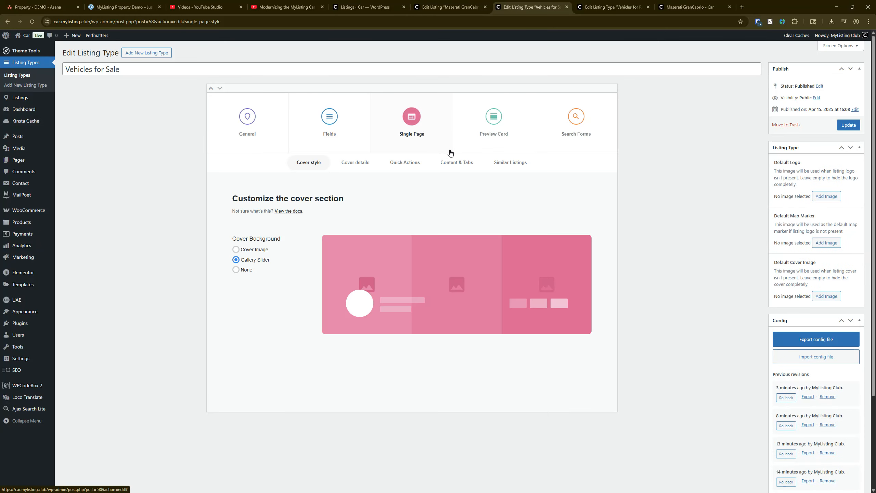
{"action": "left_click", "coordinate": [457, 164]}
{"action": "left_click", "coordinate": [293, 266]}
{"action": "scroll", "coordinate": [440, 313], "scroll_direction": "down", "scroll_amount": 3}
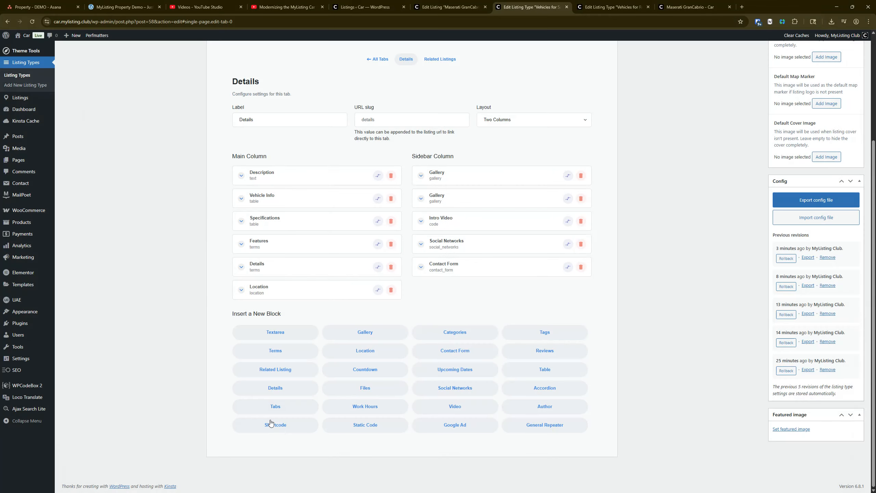
{"action": "left_click", "coordinate": [273, 424]}
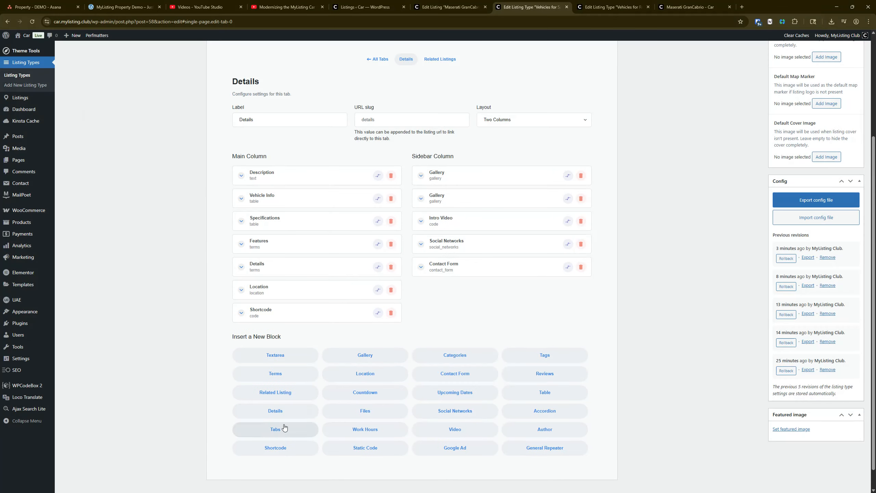
{"action": "left_click", "coordinate": [378, 313]}
{"action": "left_click_drag", "start_coordinate": [436, 300], "coordinate": [450, 252]}
{"action": "left_click", "coordinate": [451, 252]}
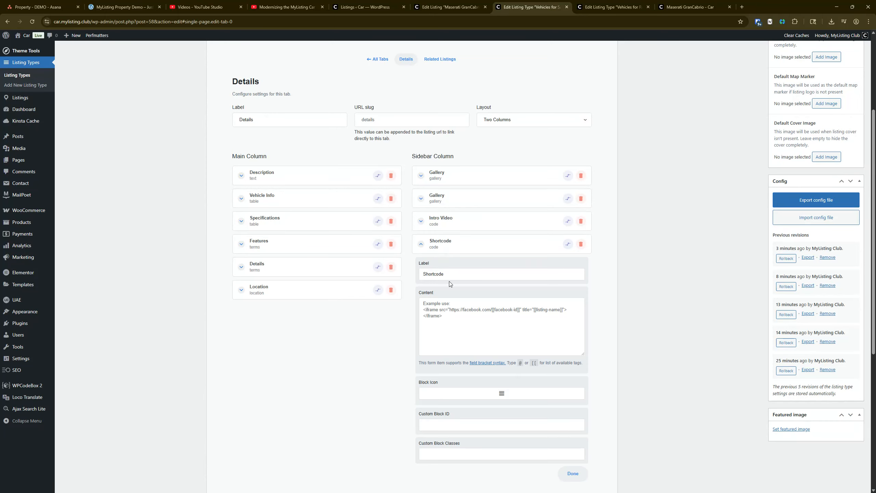
Label the new shortcode block Intro Video
{"action": "double_click", "coordinate": [453, 276]}
{"action": "type", "text": "Intro Video"}
Copy the YouTube div embed code from the existing Intro Video block into the new block's content
{"action": "left_click", "coordinate": [449, 222]}
{"action": "triple_click", "coordinate": [472, 288]}
{"action": "key", "text": "ctrl+c"}
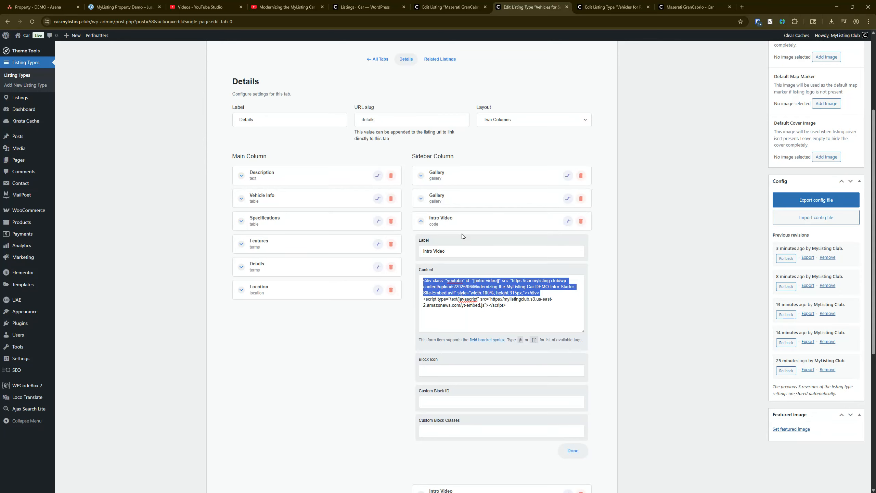
{"action": "left_click", "coordinate": [456, 221]}
{"action": "left_click", "coordinate": [457, 243]}
{"action": "key", "text": "ctrl+v"}
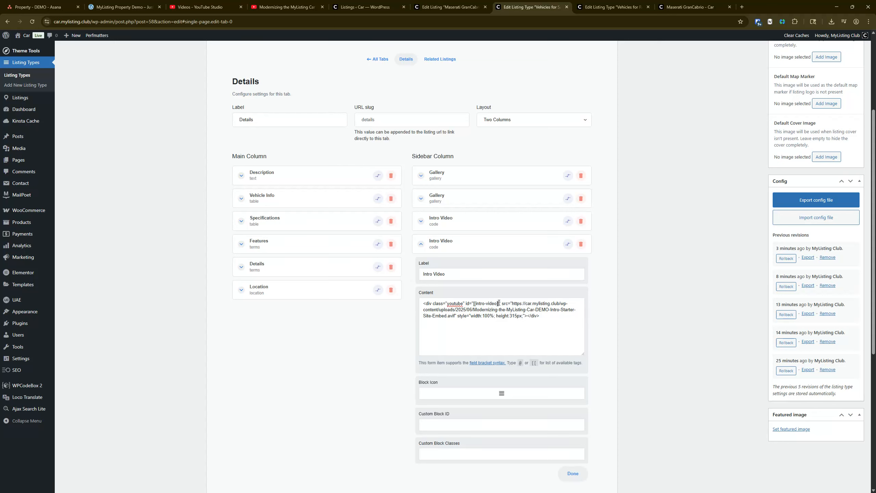
Change the field tag in the new block's div id to intro-video-2
{"action": "key", "text": "BackSpace"}
{"action": "key", "text": "BackSpace"}
{"action": "key", "text": "BackSpace"}
{"action": "key", "text": "BackSpace"}
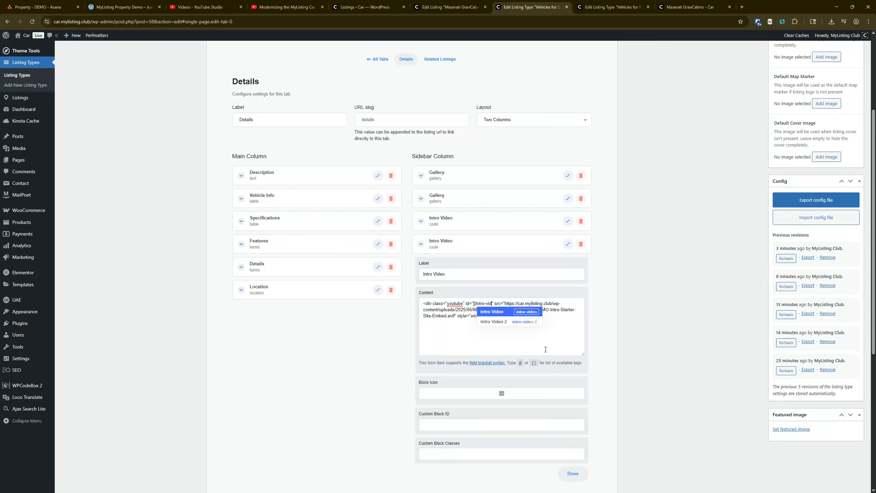
{"action": "key", "text": "Down"}
{"action": "key", "text": "Return"}
{"action": "key", "text": "BackSpace"}
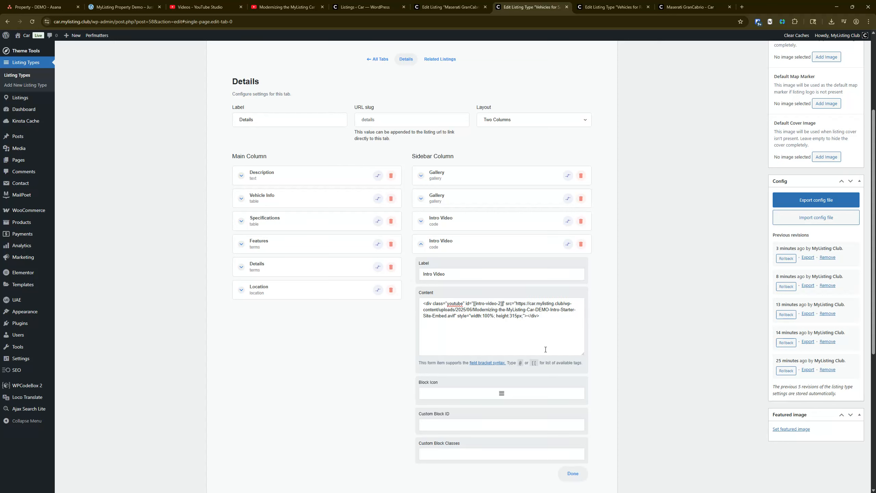
{"action": "left_click", "coordinate": [435, 243]}
Add another custom Text field to the listing type and place it directly below Intro Video 2 in the Media section
{"action": "scroll", "coordinate": [431, 221], "scroll_direction": "up", "scroll_amount": 5}
{"action": "left_click", "coordinate": [325, 121]}
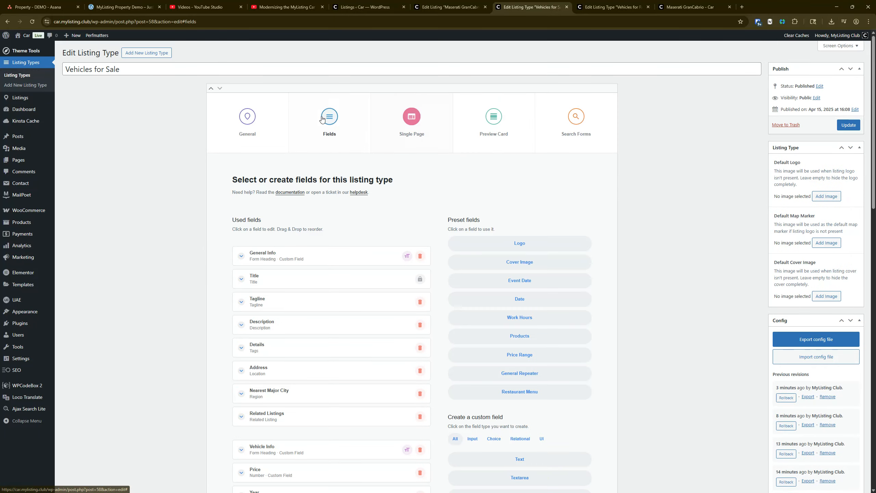
{"action": "scroll", "coordinate": [289, 302], "scroll_direction": "down", "scroll_amount": 7}
{"action": "scroll", "coordinate": [311, 303], "scroll_direction": "down", "scroll_amount": 12}
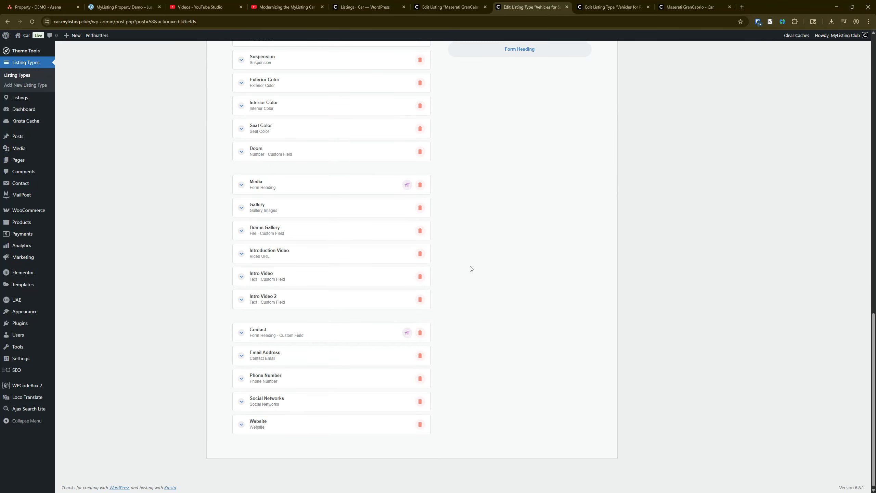
{"action": "scroll", "coordinate": [511, 224], "scroll_direction": "up", "scroll_amount": 7}
{"action": "scroll", "coordinate": [538, 152], "scroll_direction": "up", "scroll_amount": 3}
{"action": "scroll", "coordinate": [311, 311], "scroll_direction": "down", "scroll_amount": 12}
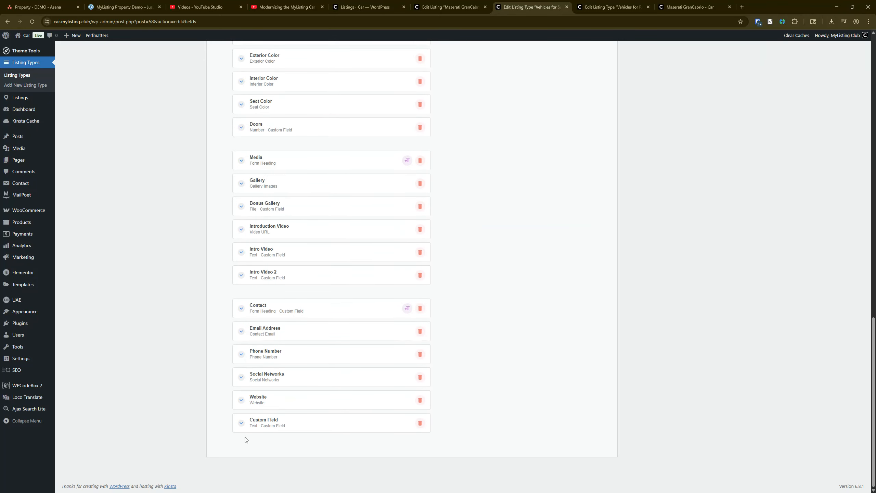
{"action": "left_click_drag", "start_coordinate": [276, 429], "coordinate": [273, 304]}
Label the new custom text field Intro Video 3
{"action": "left_click", "coordinate": [273, 299]}
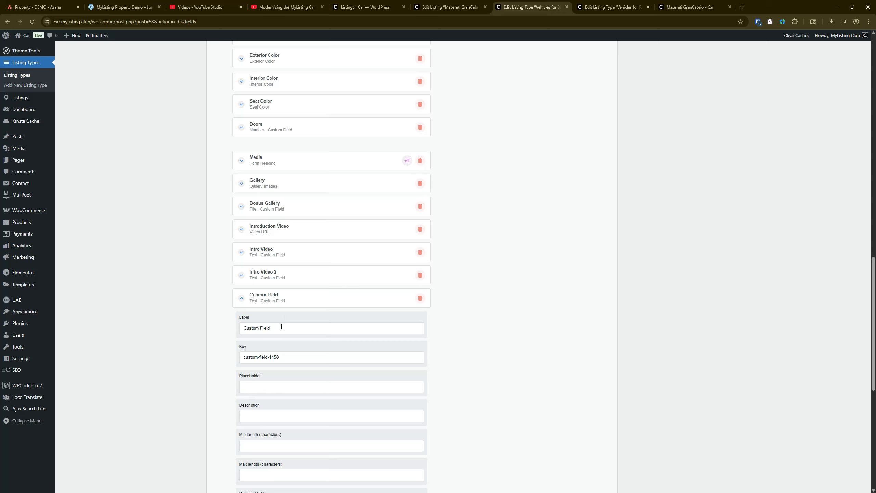
{"action": "triple_click", "coordinate": [281, 327]}
{"action": "type", "text": "Intro Video 3"}
Hide Intro Video 3 from the comparison popup and limit its package visibility to No Package or Package 3
{"action": "scroll", "coordinate": [291, 417], "scroll_direction": "down", "scroll_amount": 5}
{"action": "scroll", "coordinate": [264, 408], "scroll_direction": "down", "scroll_amount": 3}
{"action": "left_click", "coordinate": [248, 295]}
{"action": "left_click", "coordinate": [354, 330]}
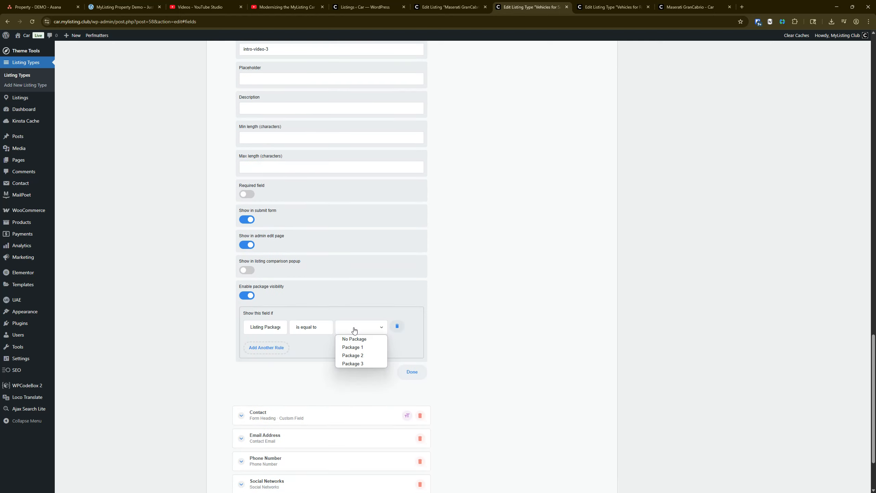
{"action": "left_click", "coordinate": [355, 338]}
{"action": "left_click", "coordinate": [273, 348]}
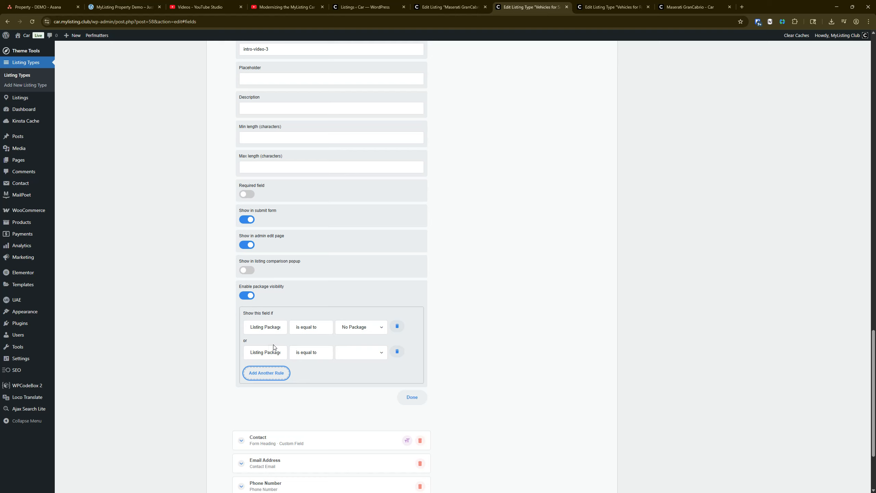
{"action": "left_click", "coordinate": [339, 356]}
{"action": "left_click", "coordinate": [364, 392]}
{"action": "scroll", "coordinate": [297, 174], "scroll_direction": "up", "scroll_amount": 5}
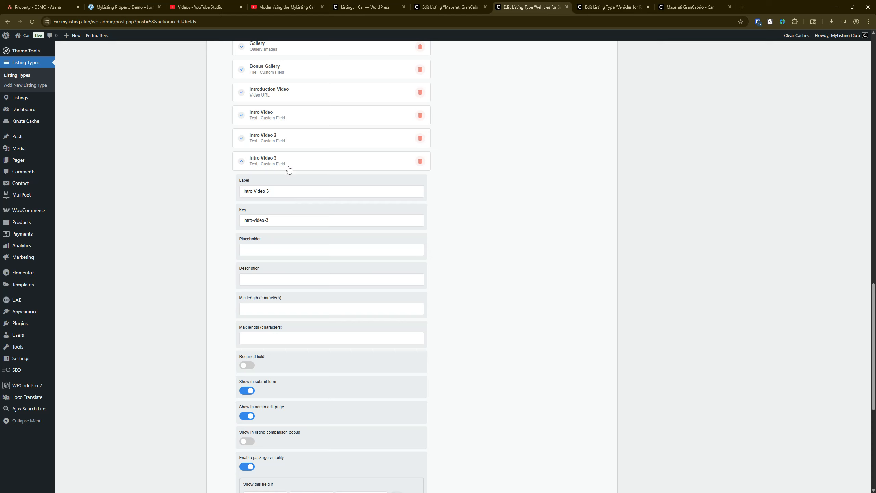
{"action": "left_click", "coordinate": [290, 168]}
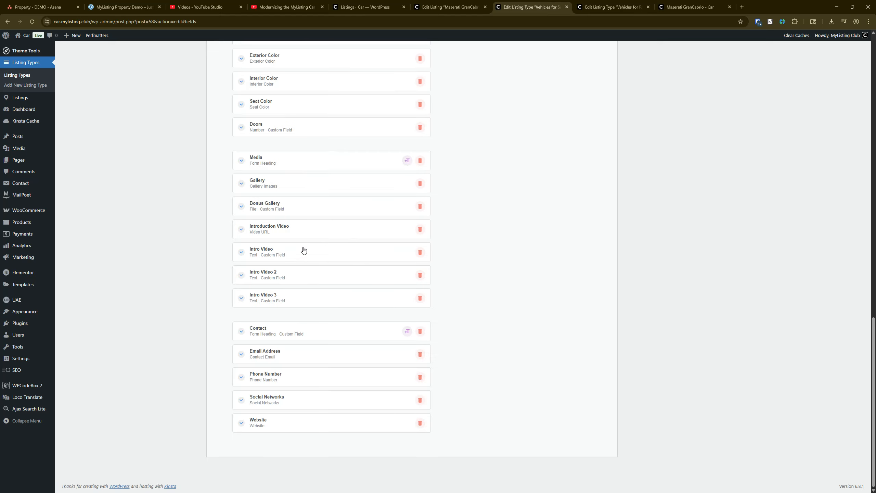
Enable package visibility on the Intro Video field and show it only for No Package or Package 1
{"action": "key", "text": "ctrl"}
{"action": "key", "text": "ctrl"}
{"action": "left_click", "coordinate": [303, 252]}
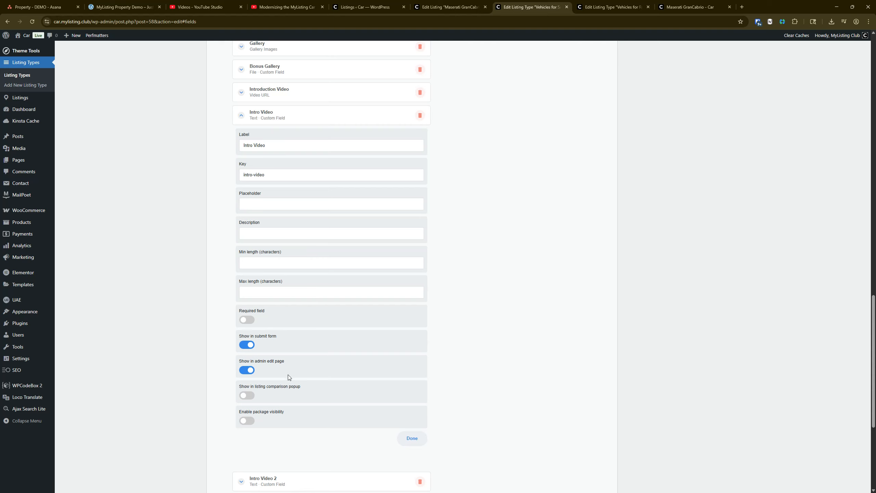
{"action": "scroll", "coordinate": [247, 415], "scroll_direction": "down", "scroll_amount": 3}
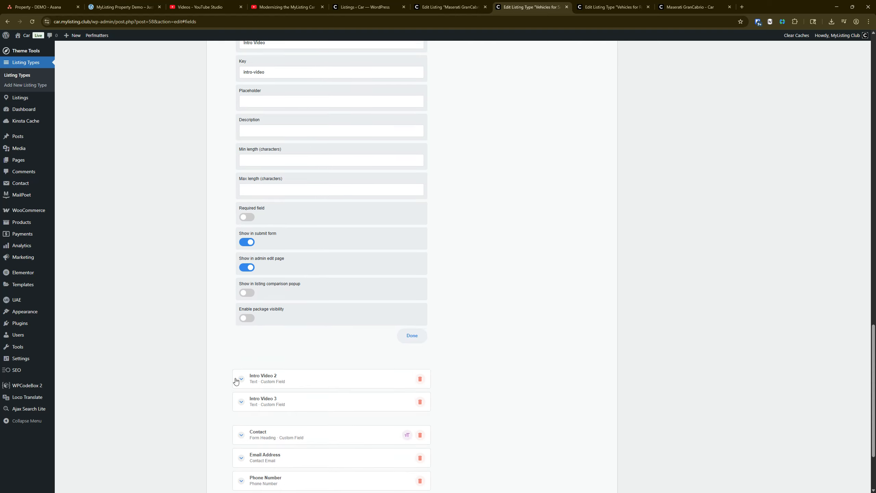
{"action": "left_click", "coordinate": [247, 318]}
{"action": "left_click", "coordinate": [349, 350]}
{"action": "left_click", "coordinate": [352, 361]}
{"action": "left_click", "coordinate": [272, 370]}
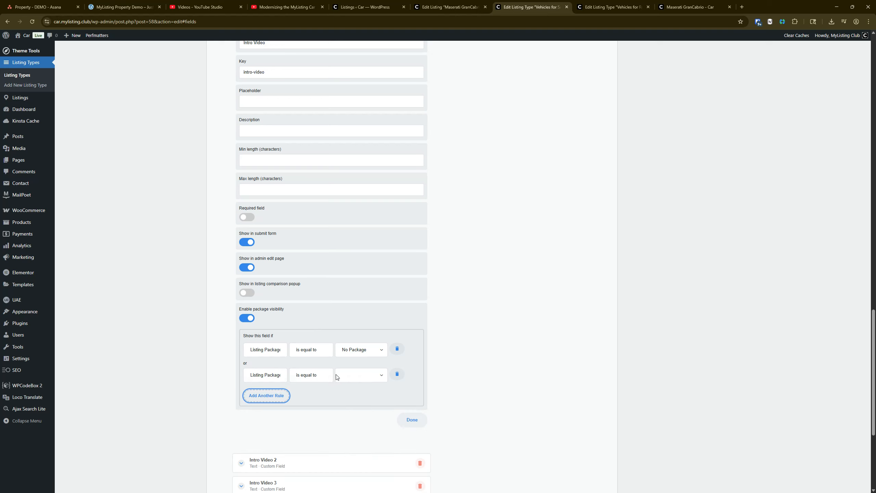
{"action": "left_click", "coordinate": [353, 375]}
{"action": "left_click", "coordinate": [352, 395]}
{"action": "scroll", "coordinate": [281, 151], "scroll_direction": "up", "scroll_amount": 3}
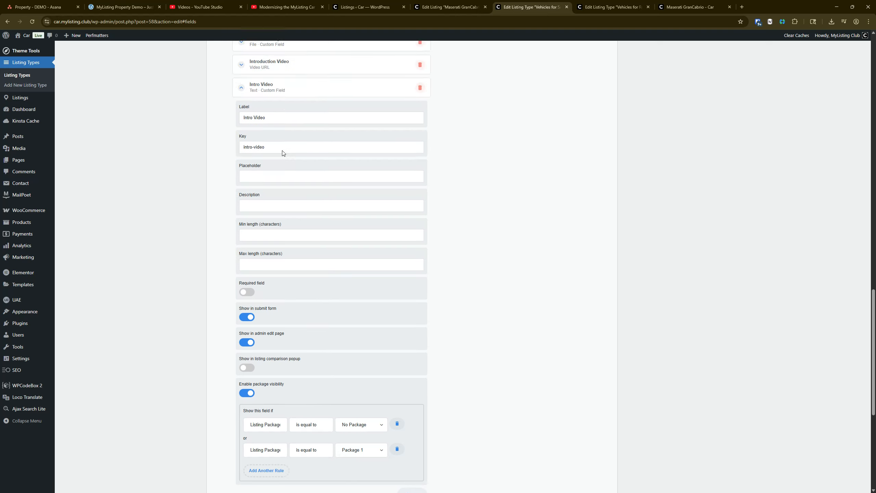
{"action": "left_click", "coordinate": [268, 119]}
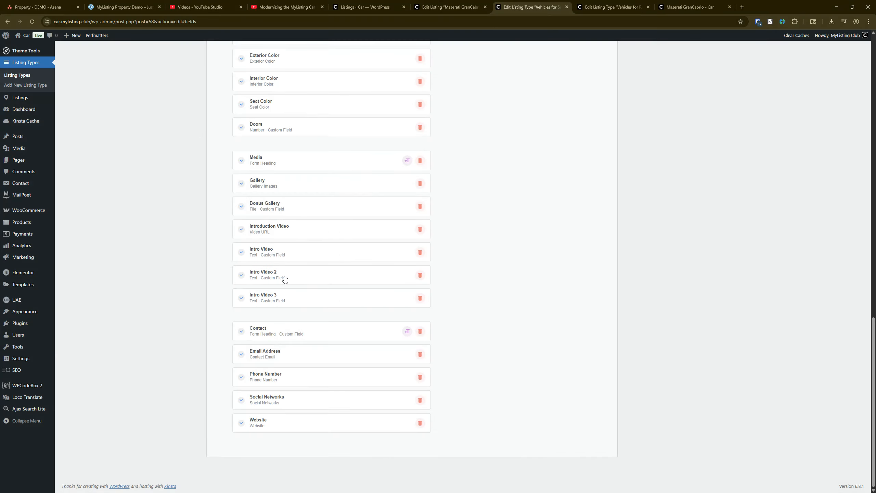
Add a package visibility rule to Intro Video 2 that also shows the field for Package 3
{"action": "left_click", "coordinate": [284, 277]}
{"action": "scroll", "coordinate": [308, 382], "scroll_direction": "down", "scroll_amount": 4}
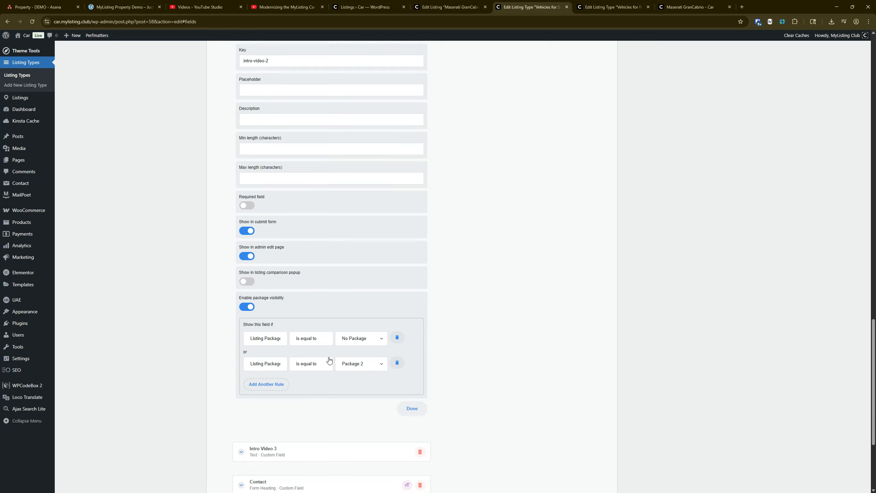
{"action": "scroll", "coordinate": [313, 308], "scroll_direction": "up", "scroll_amount": 2}
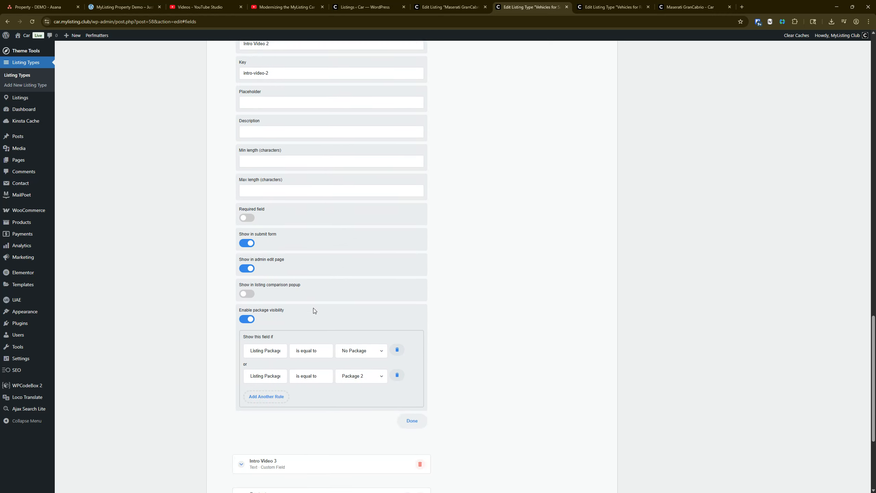
{"action": "scroll", "coordinate": [386, 339], "scroll_direction": "down", "scroll_amount": 6}
{"action": "left_click", "coordinate": [262, 233]}
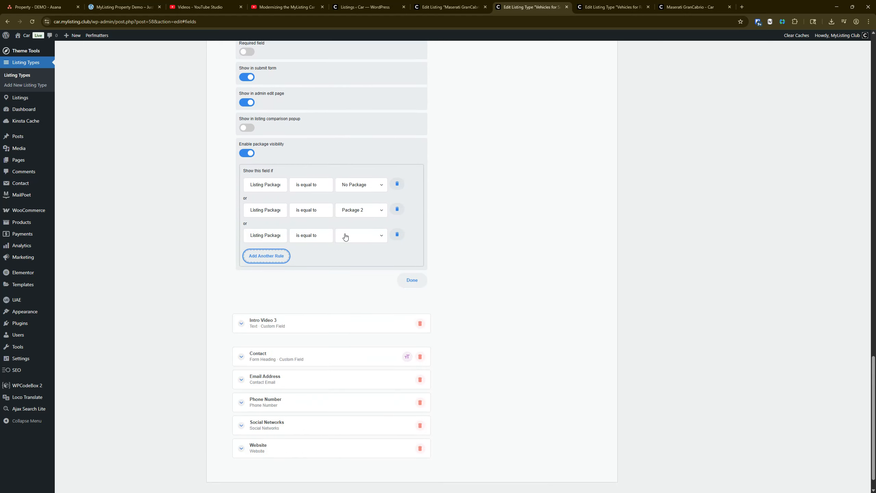
{"action": "left_click", "coordinate": [355, 236]}
{"action": "left_click", "coordinate": [357, 272]}
{"action": "scroll", "coordinate": [325, 250], "scroll_direction": "up", "scroll_amount": 4}
{"action": "scroll", "coordinate": [297, 242], "scroll_direction": "down", "scroll_amount": 5}
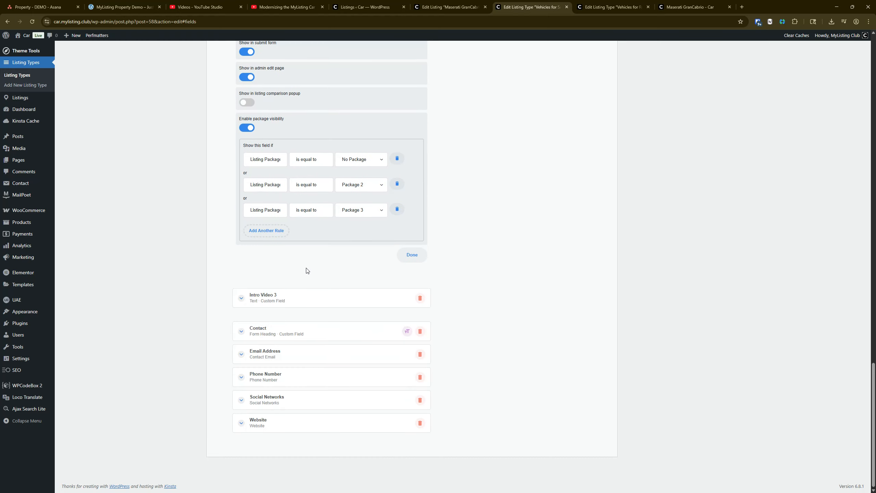
{"action": "scroll", "coordinate": [309, 298], "scroll_direction": "up", "scroll_amount": 8}
{"action": "left_click", "coordinate": [273, 105]}
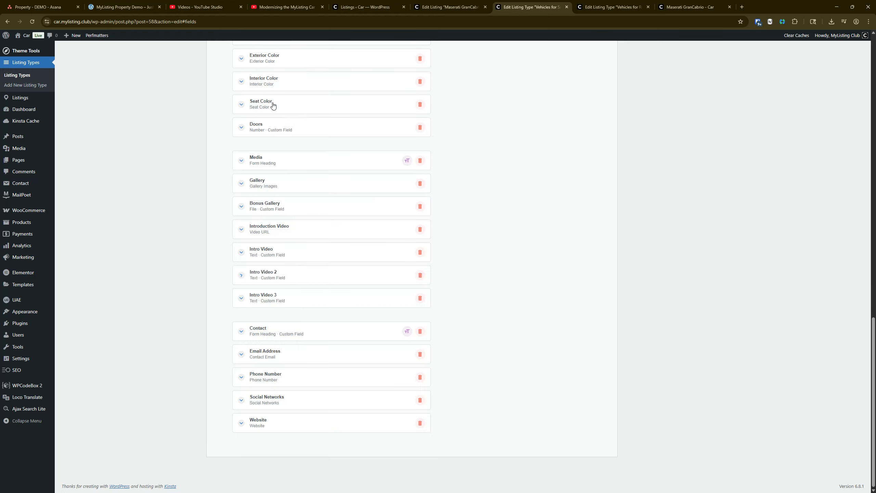
Review the Intro Video field's settings and package visibility rules
{"action": "left_click", "coordinate": [286, 252]}
{"action": "scroll", "coordinate": [289, 252], "scroll_direction": "down", "scroll_amount": 9}
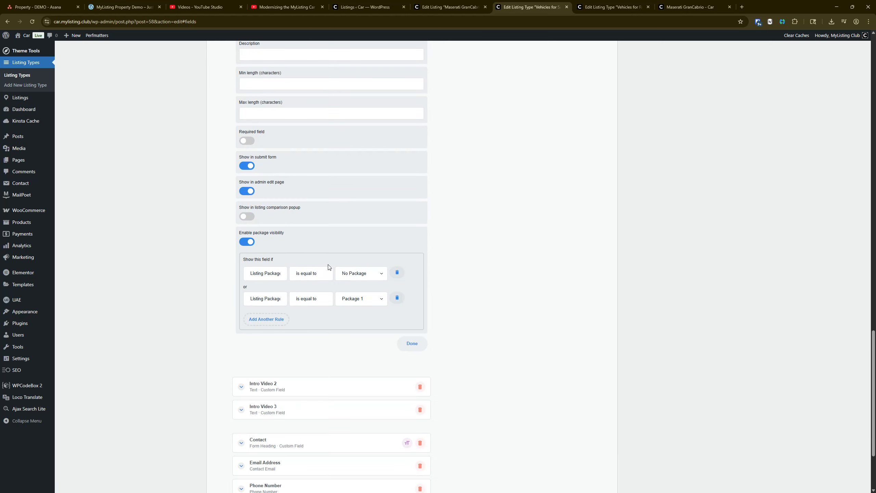
{"action": "scroll", "coordinate": [365, 342], "scroll_direction": "up", "scroll_amount": 3}
{"action": "scroll", "coordinate": [359, 337], "scroll_direction": "up", "scroll_amount": 1}
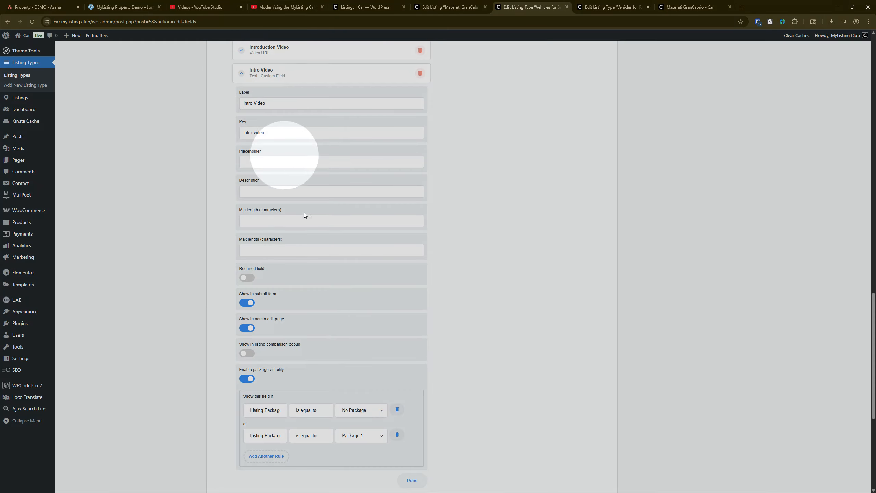
Review the package visibility rules of the Intro Video 2 and Intro Video 3 fields
{"action": "scroll", "coordinate": [310, 276], "scroll_direction": "down", "scroll_amount": 7}
{"action": "left_click", "coordinate": [287, 285]}
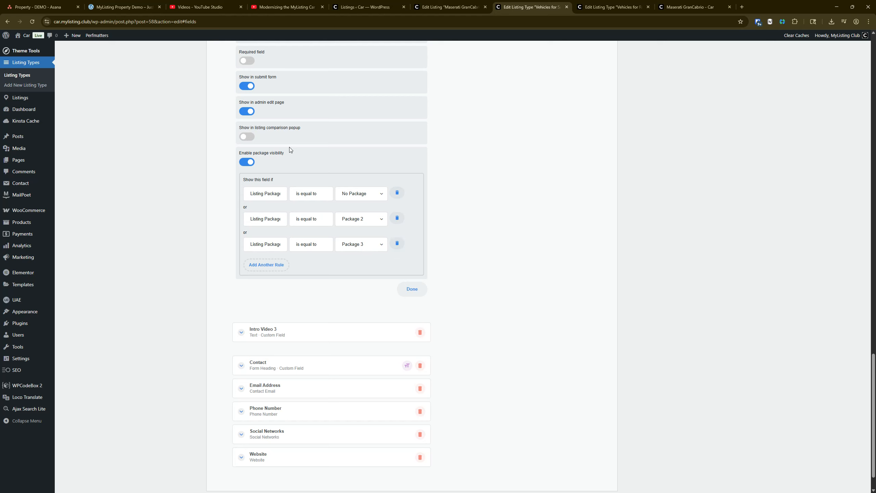
{"action": "scroll", "coordinate": [293, 173], "scroll_direction": "up", "scroll_amount": 8}
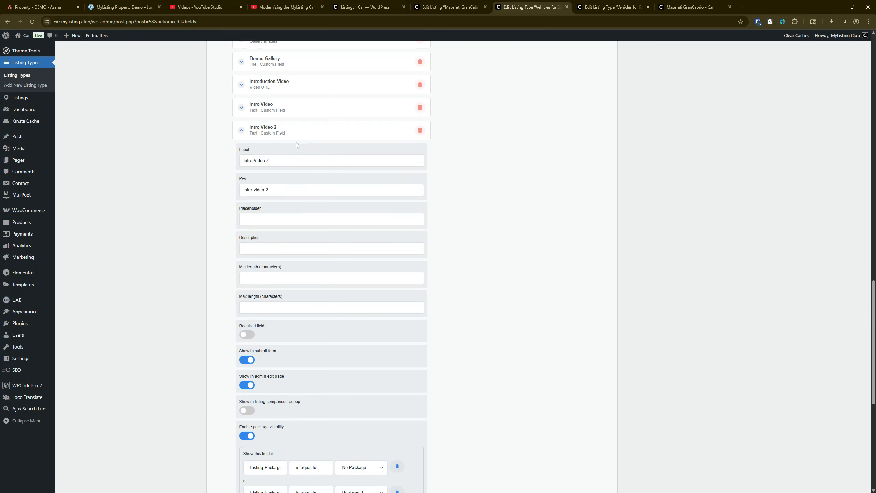
{"action": "scroll", "coordinate": [296, 142], "scroll_direction": "down", "scroll_amount": 8}
{"action": "left_click", "coordinate": [280, 334]}
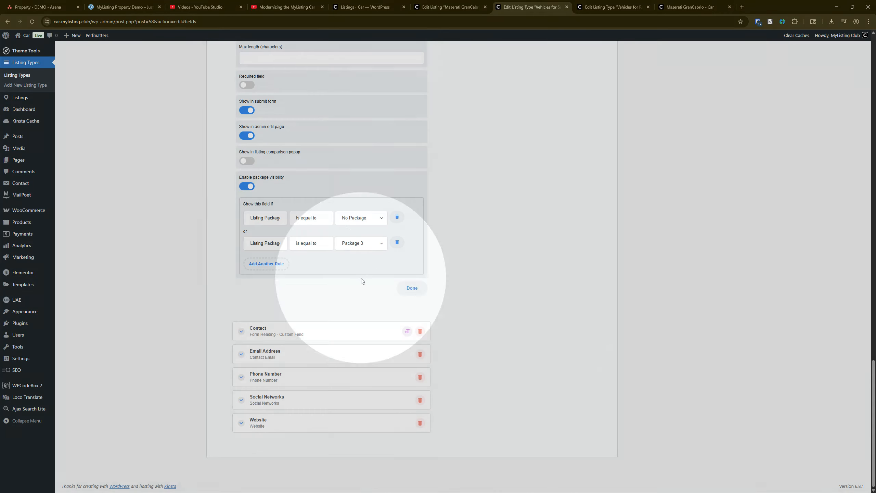
{"action": "scroll", "coordinate": [364, 280], "scroll_direction": "up", "scroll_amount": 8}
{"action": "left_click", "coordinate": [317, 151]}
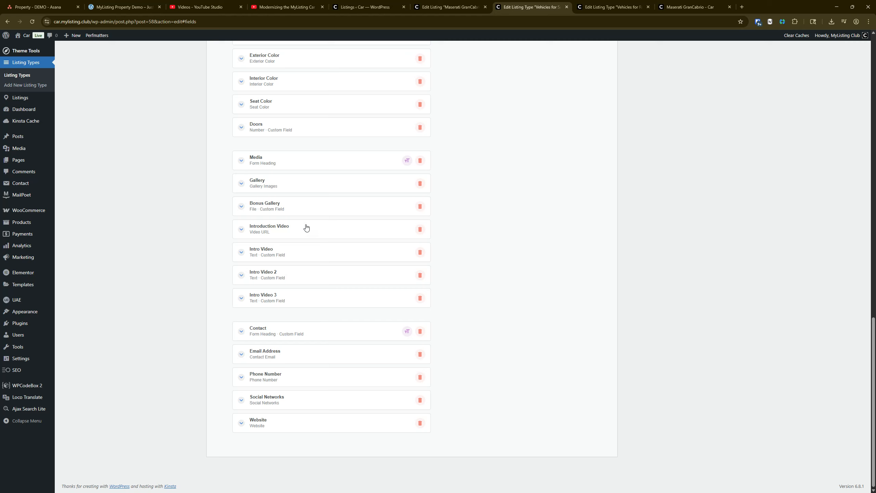
Add package visibility rules to the Intro Video field so it also shows for Package 2 and Package 3
{"action": "left_click", "coordinate": [280, 257]}
{"action": "scroll", "coordinate": [304, 276], "scroll_direction": "down", "scroll_amount": 6}
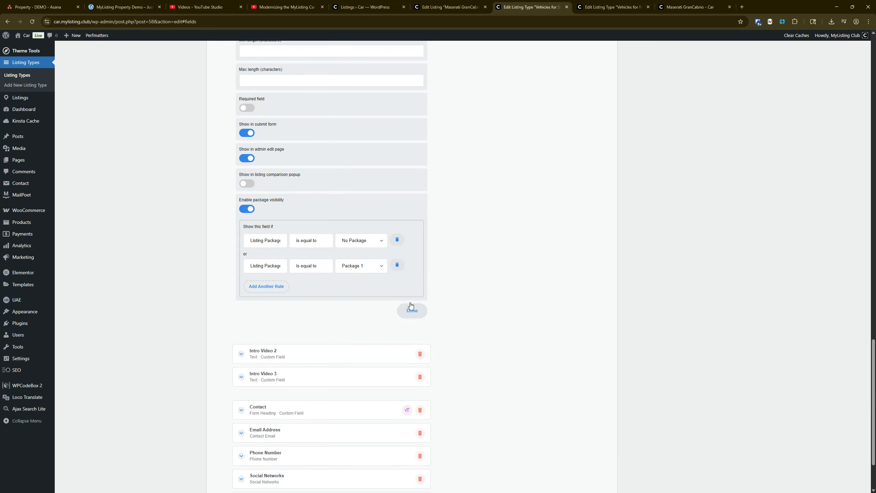
{"action": "left_click", "coordinate": [266, 286]}
{"action": "left_click", "coordinate": [366, 291]}
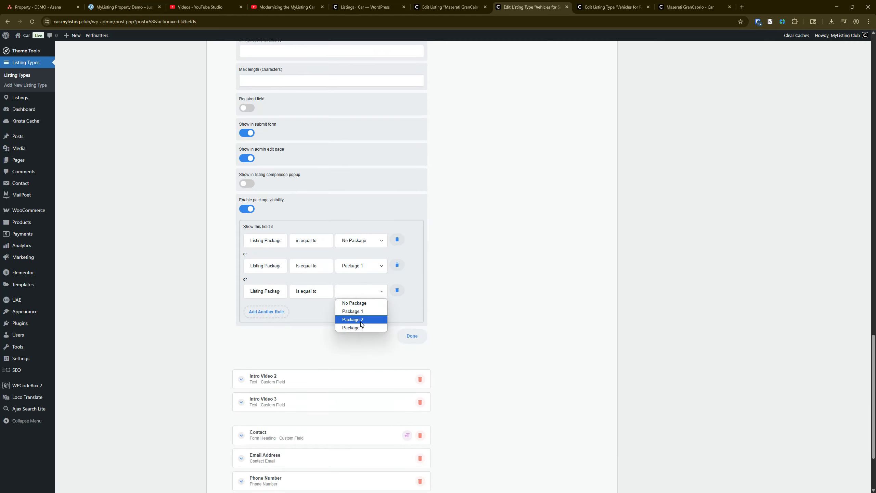
{"action": "left_click", "coordinate": [360, 321]}
{"action": "left_click", "coordinate": [282, 313]}
{"action": "left_click", "coordinate": [348, 315]}
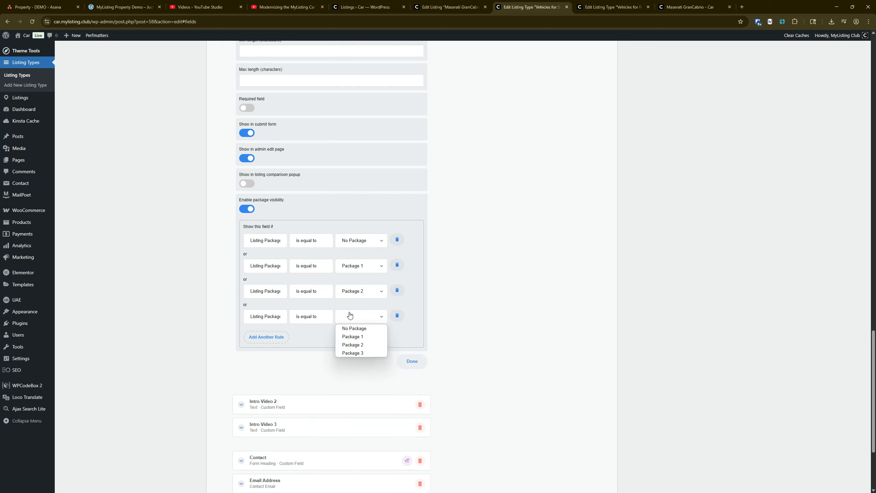
{"action": "left_click", "coordinate": [361, 353]}
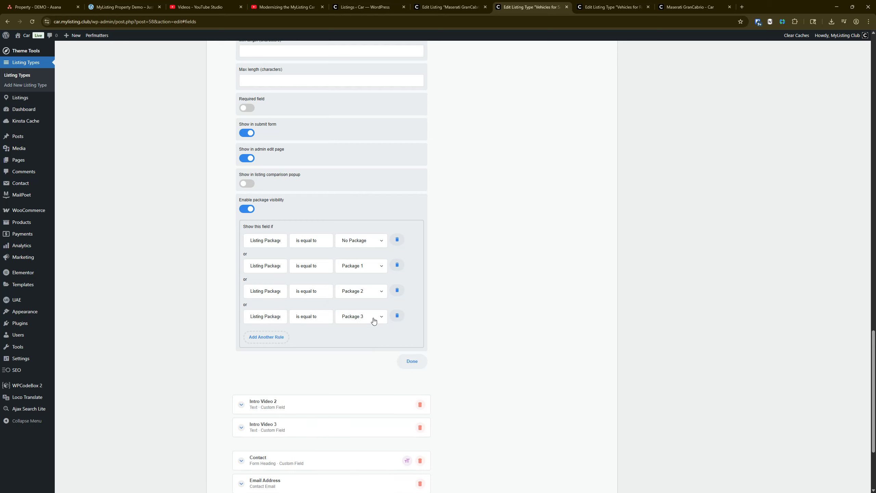
Disable package visibility for the Intro Video field and collapse its settings
{"action": "left_click", "coordinate": [245, 209]}
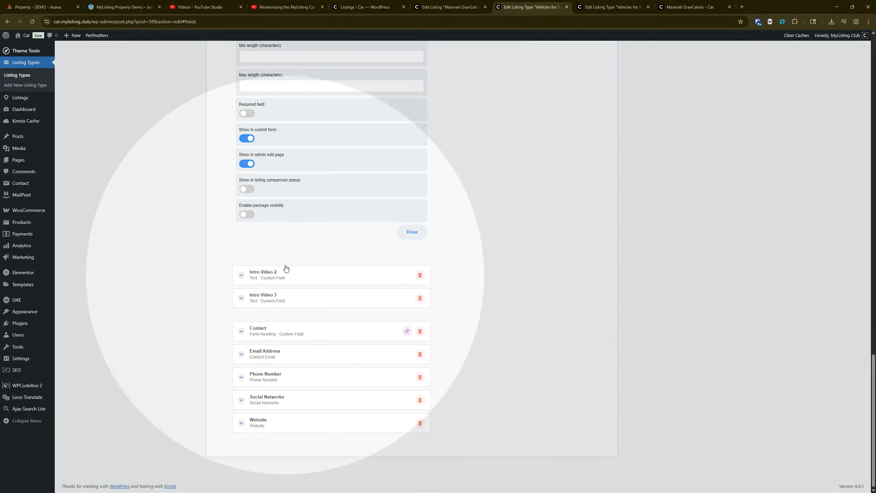
{"action": "scroll", "coordinate": [359, 297], "scroll_direction": "up", "scroll_amount": 5}
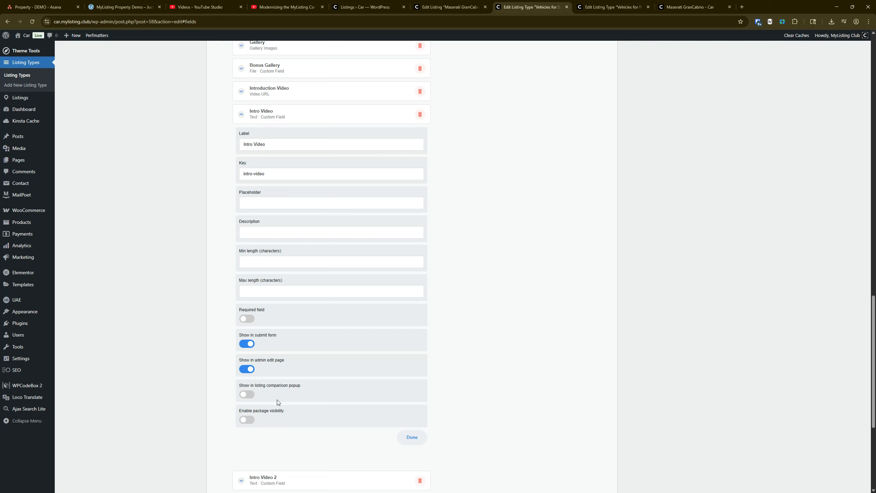
{"action": "left_click", "coordinate": [274, 117]}
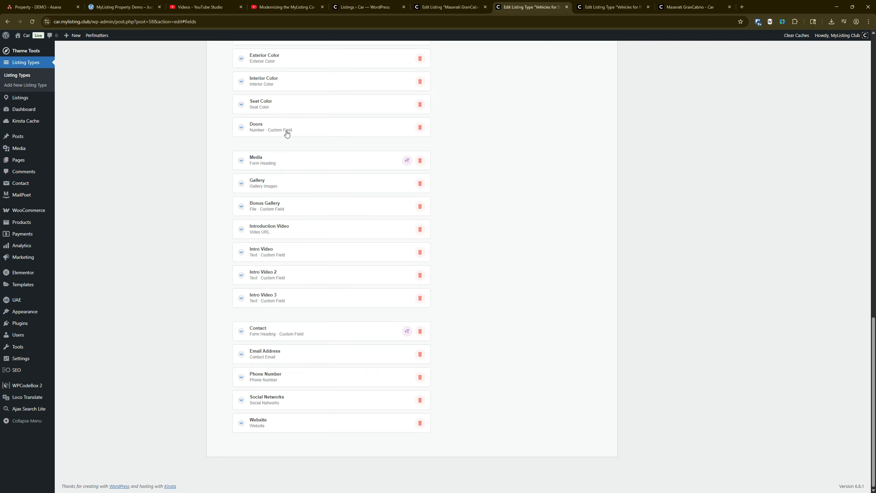
Look through the settings of the Intro Video, Intro Video 2 and Intro Video 3 fields
{"action": "left_click", "coordinate": [286, 250]}
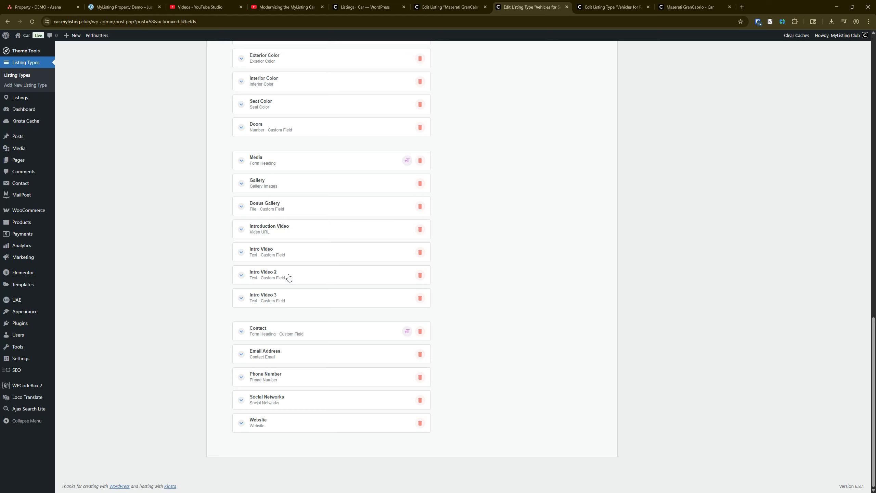
{"action": "left_click", "coordinate": [289, 278]}
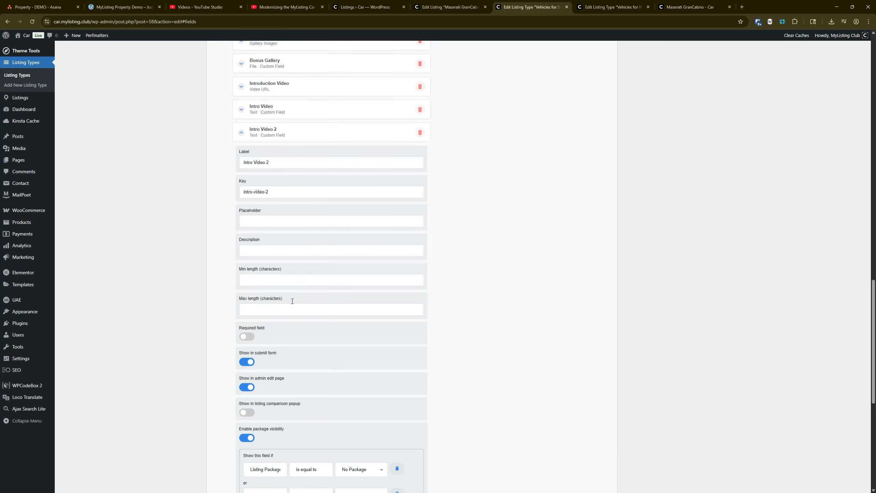
{"action": "scroll", "coordinate": [293, 301], "scroll_direction": "down", "scroll_amount": 2}
{"action": "scroll", "coordinate": [335, 406], "scroll_direction": "down", "scroll_amount": 6}
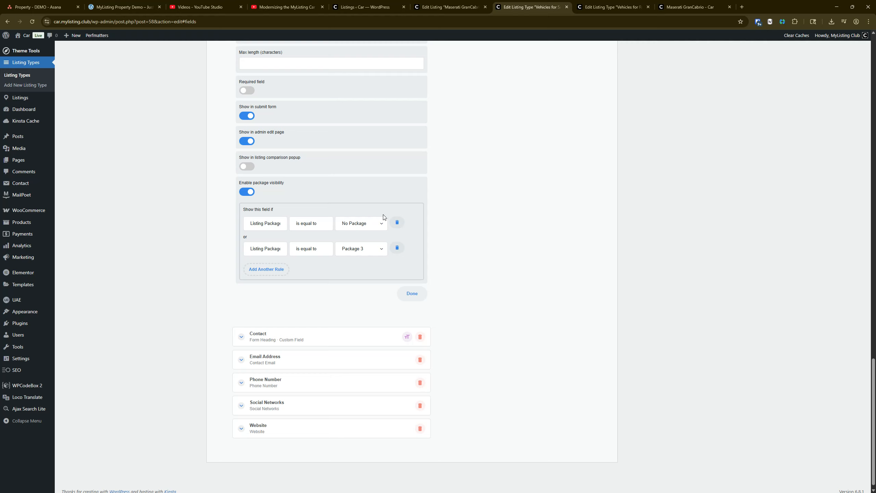
{"action": "scroll", "coordinate": [384, 217], "scroll_direction": "up", "scroll_amount": 20}
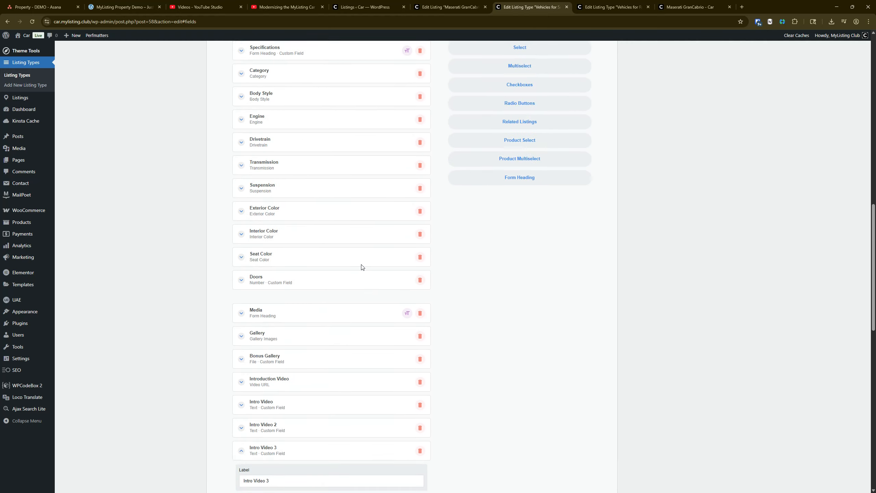
{"action": "scroll", "coordinate": [412, 154], "scroll_direction": "up", "scroll_amount": 5}
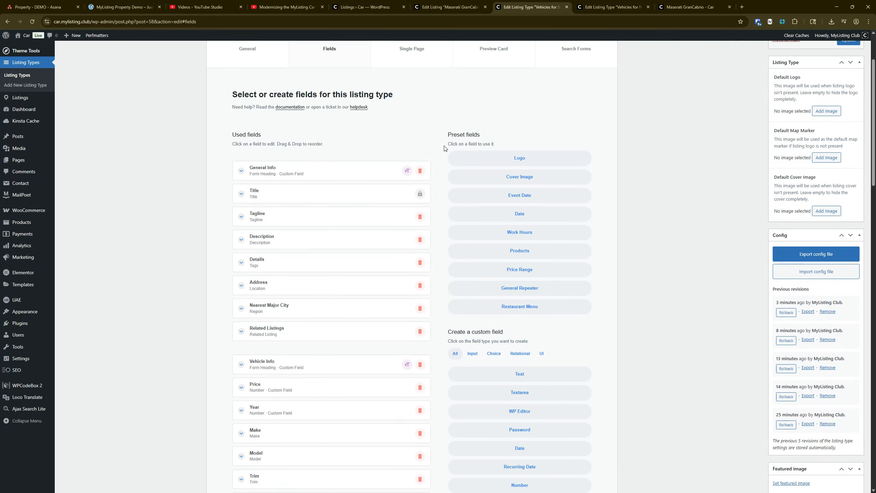
Inspect the Intro Video code blocks in the Details tab of the single page layout
{"action": "left_click", "coordinate": [418, 128]}
{"action": "left_click", "coordinate": [452, 148]}
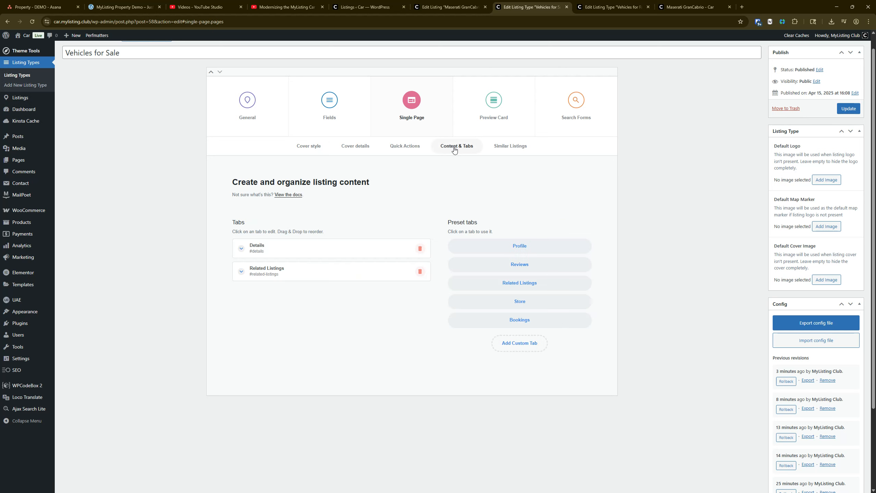
{"action": "left_click", "coordinate": [315, 248]}
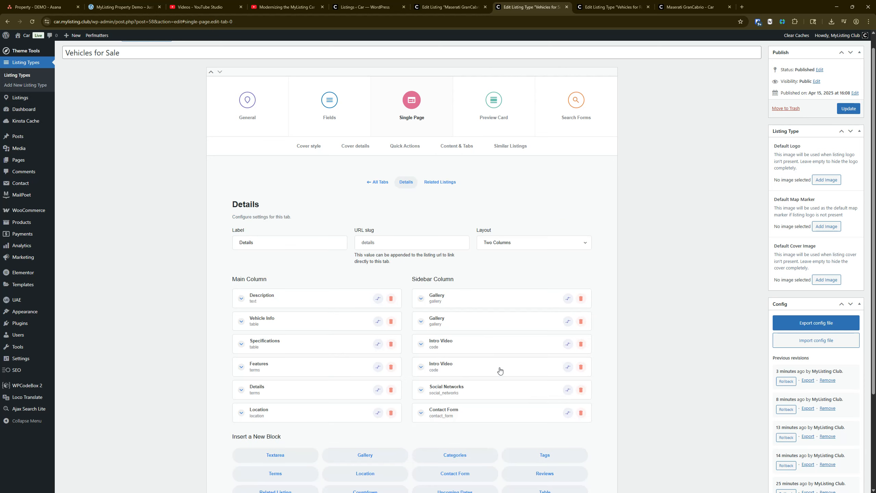
{"action": "left_click", "coordinate": [465, 369]}
{"action": "left_click", "coordinate": [466, 370]}
{"action": "scroll", "coordinate": [432, 361], "scroll_direction": "up", "scroll_amount": 1}
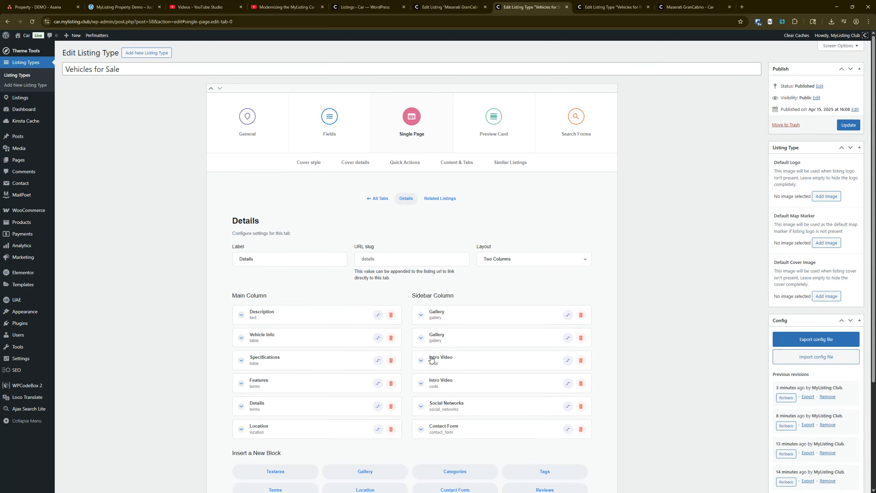
Delete the Intro Video 2 and Intro Video 3 custom fields from the listing type
{"action": "left_click", "coordinate": [346, 128]}
{"action": "scroll", "coordinate": [286, 336], "scroll_direction": "down", "scroll_amount": 10}
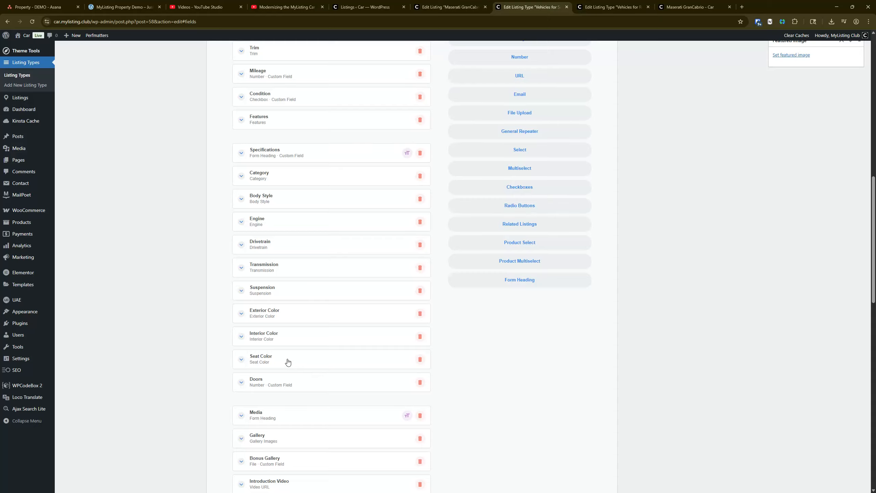
{"action": "scroll", "coordinate": [288, 361], "scroll_direction": "down", "scroll_amount": 4}
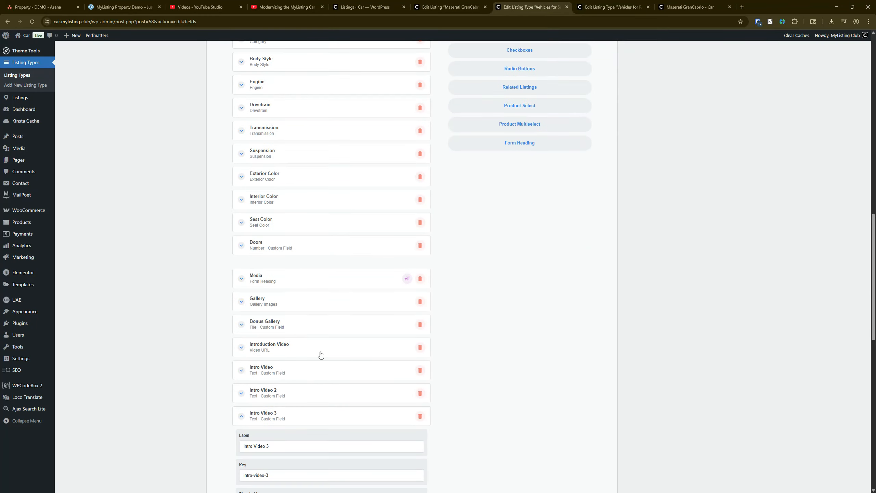
{"action": "scroll", "coordinate": [320, 355], "scroll_direction": "down", "scroll_amount": 3}
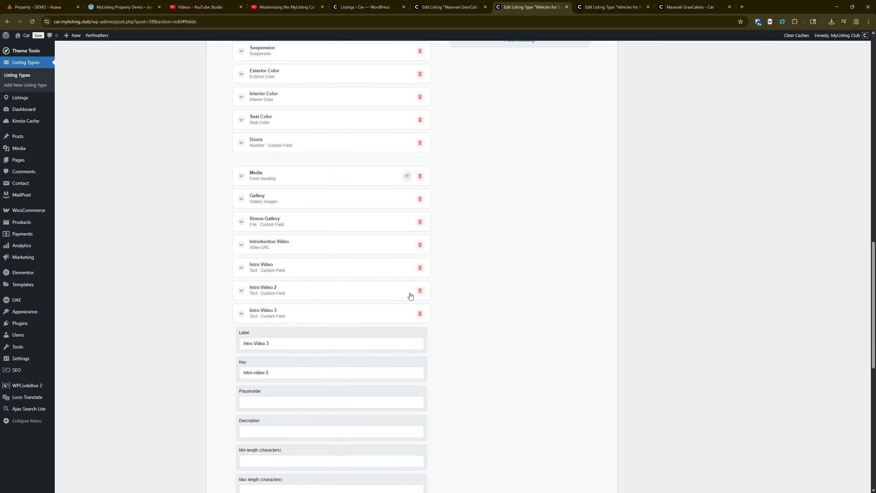
{"action": "left_click", "coordinate": [419, 290]}
{"action": "left_click", "coordinate": [469, 65]}
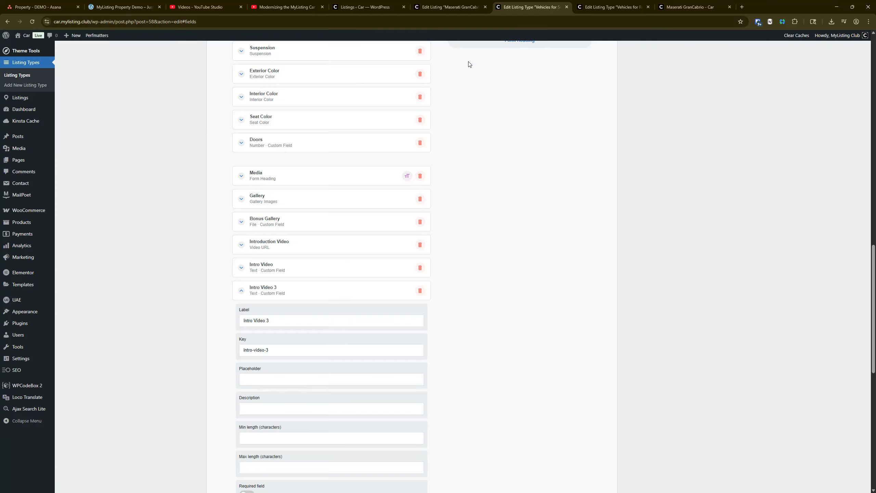
{"action": "left_click", "coordinate": [409, 291]}
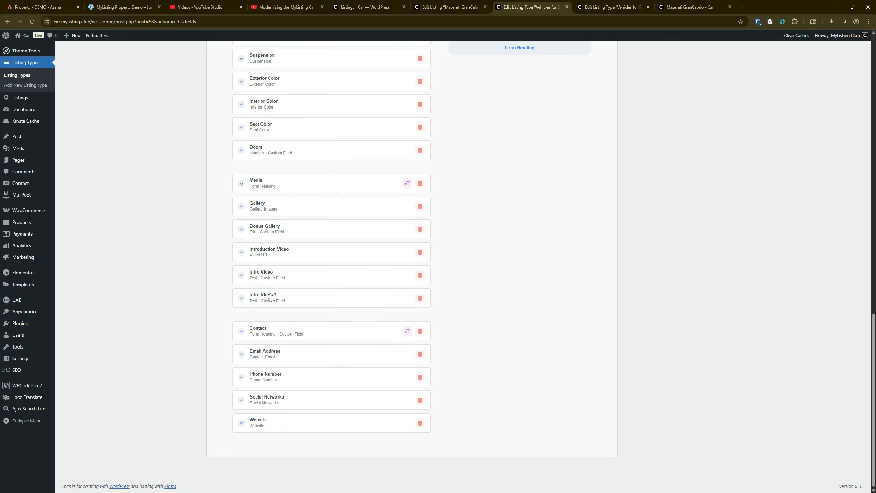
{"action": "left_click", "coordinate": [420, 298]}
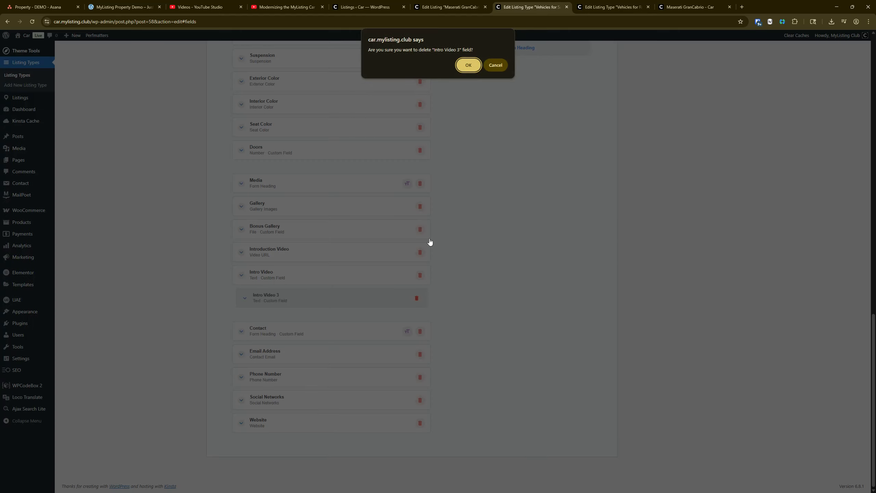
{"action": "left_click", "coordinate": [469, 64]}
Check the settings of the remaining Intro Video field
{"action": "left_click", "coordinate": [302, 292]}
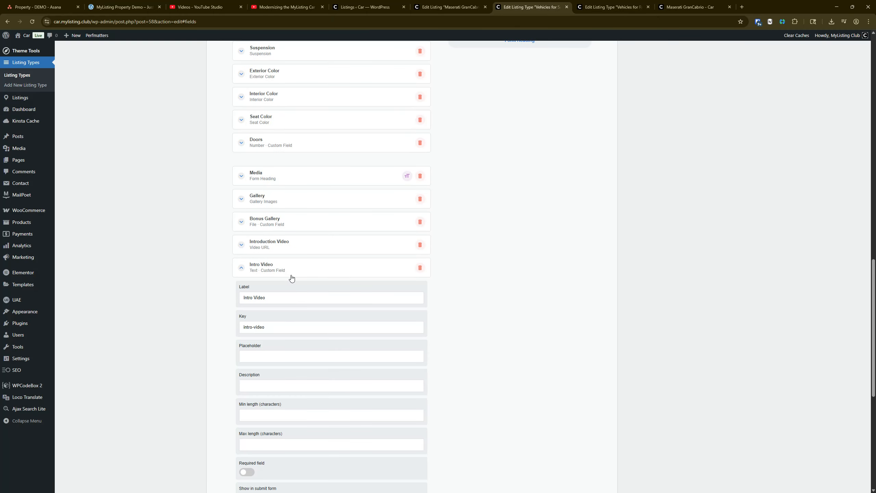
{"action": "scroll", "coordinate": [292, 278], "scroll_direction": "down", "scroll_amount": 7}
{"action": "scroll", "coordinate": [292, 380], "scroll_direction": "up", "scroll_amount": 6}
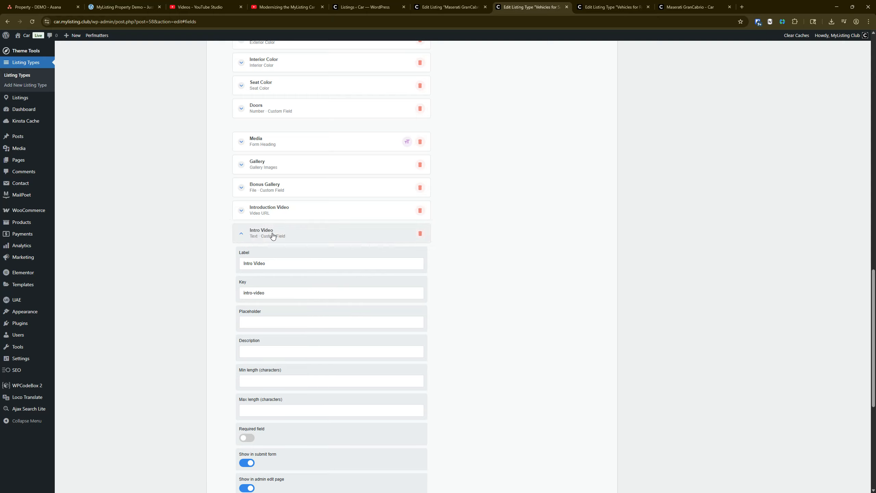
Delete the second Intro Video code block from the Sidebar Column of the single page's Details tab
{"action": "scroll", "coordinate": [272, 236], "scroll_direction": "up", "scroll_amount": 15}
{"action": "left_click", "coordinate": [413, 116]}
{"action": "left_click", "coordinate": [464, 165]}
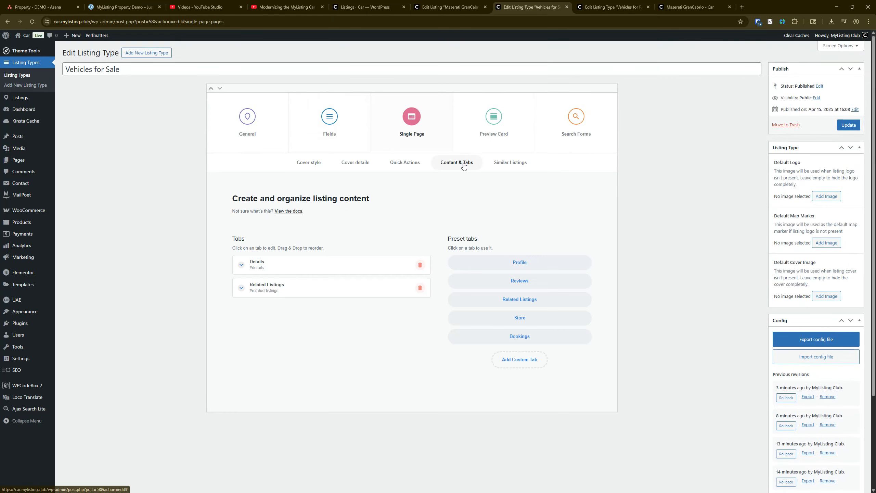
{"action": "left_click", "coordinate": [309, 264]}
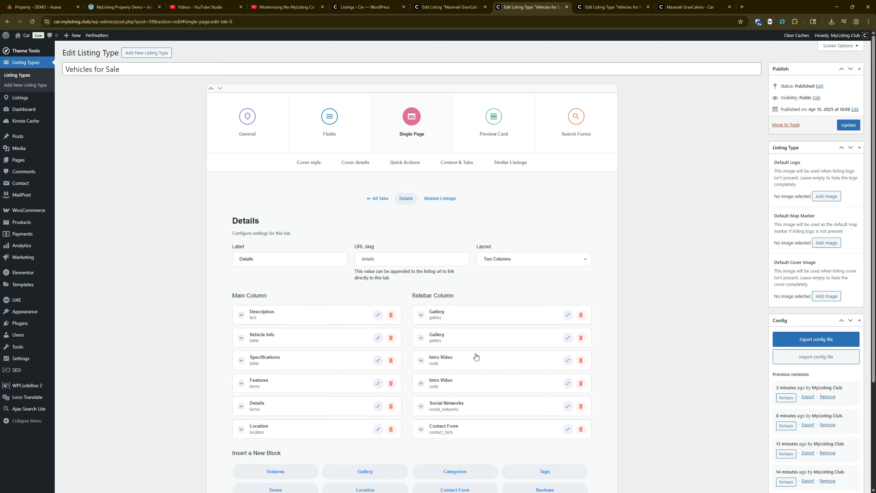
{"action": "left_click", "coordinate": [581, 383]}
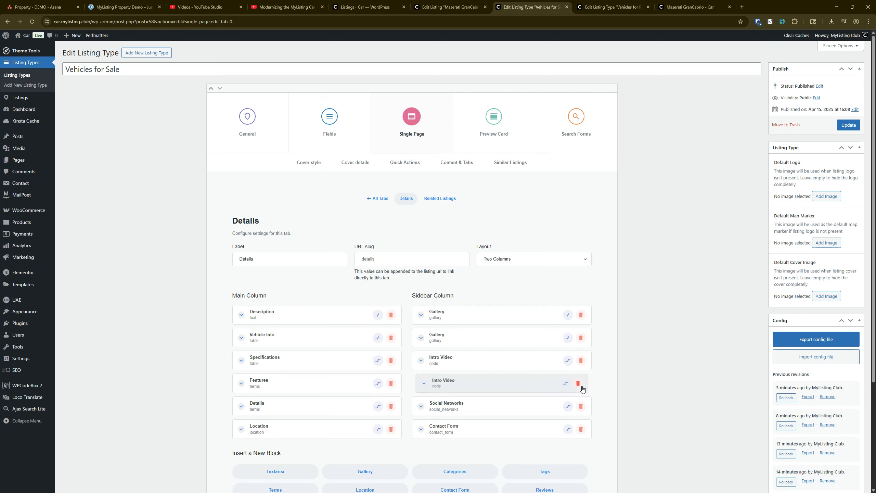
Check the content of the remaining Intro Video code block and update the Vehicles for Sale listing type
{"action": "left_click", "coordinate": [465, 363]}
{"action": "scroll", "coordinate": [466, 363], "scroll_direction": "down", "scroll_amount": 3}
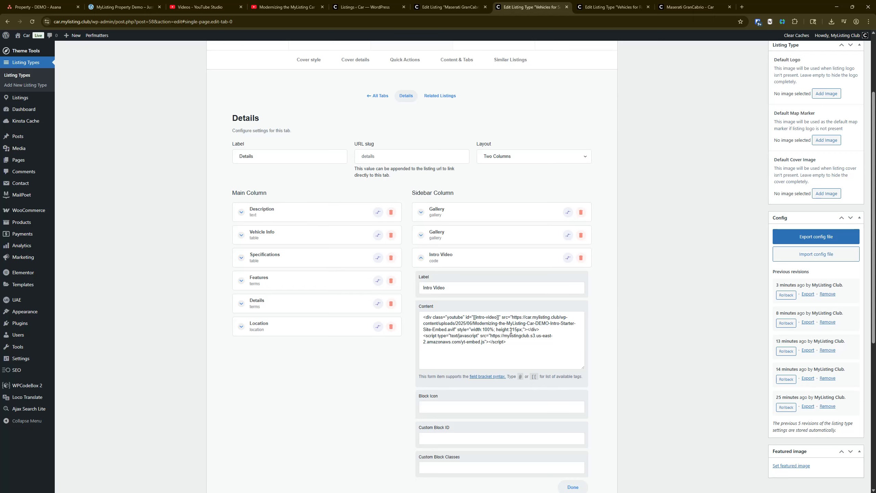
{"action": "scroll", "coordinate": [512, 330], "scroll_direction": "up", "scroll_amount": 3}
{"action": "left_click", "coordinate": [849, 125]}
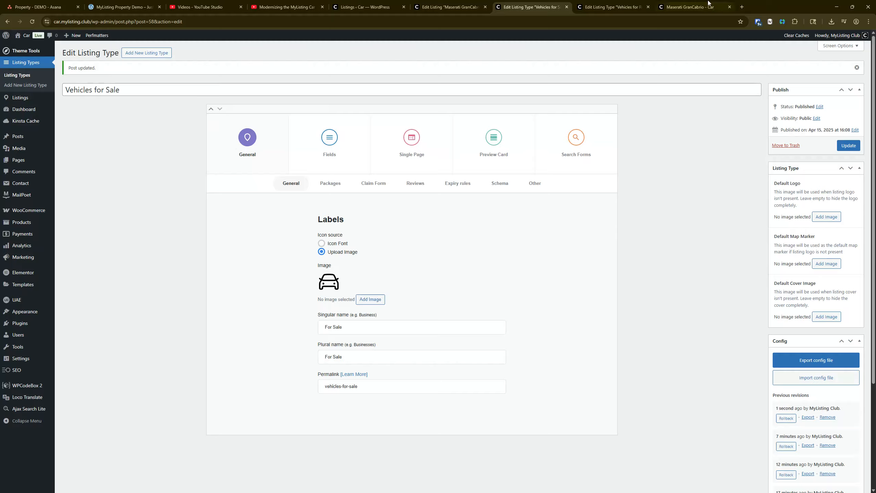
Reload the Maserati GranCabrio listing page and examine its intro video section
{"action": "left_click", "coordinate": [690, 7]}
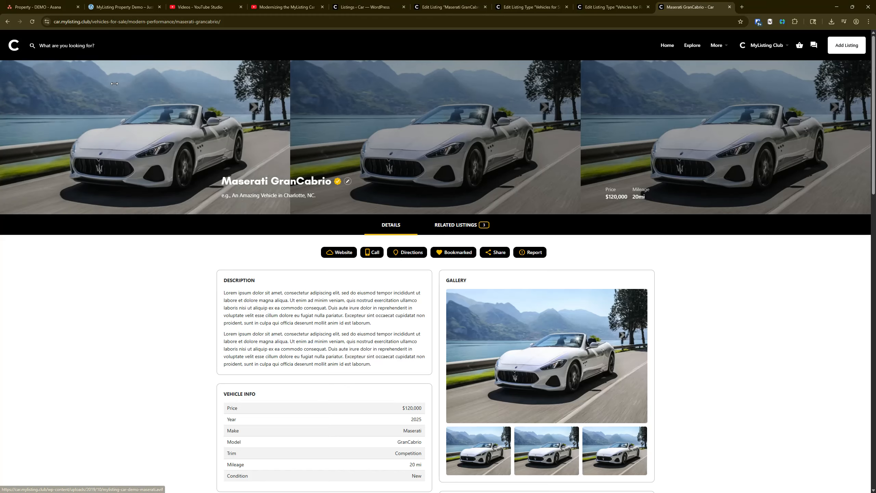
{"action": "left_click", "coordinate": [33, 21]}
{"action": "scroll", "coordinate": [129, 155], "scroll_direction": "down", "scroll_amount": 2}
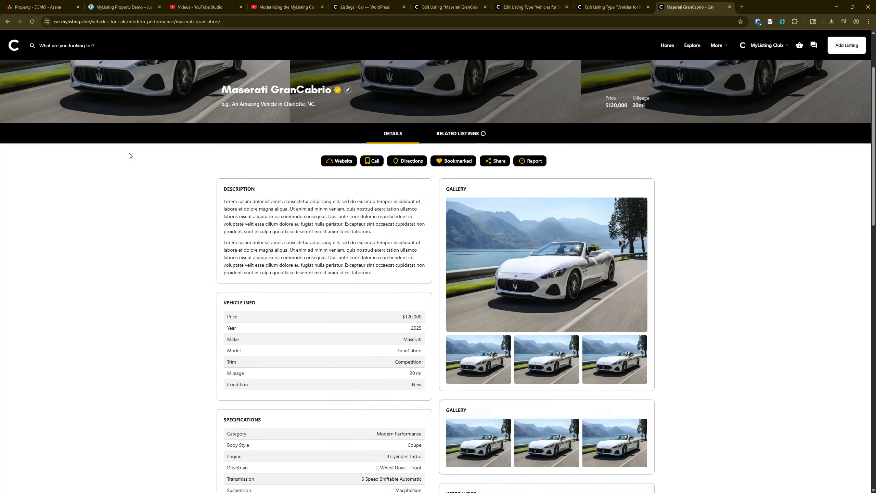
{"action": "scroll", "coordinate": [130, 154], "scroll_direction": "down", "scroll_amount": 5}
{"action": "scroll", "coordinate": [131, 152], "scroll_direction": "up", "scroll_amount": 7}
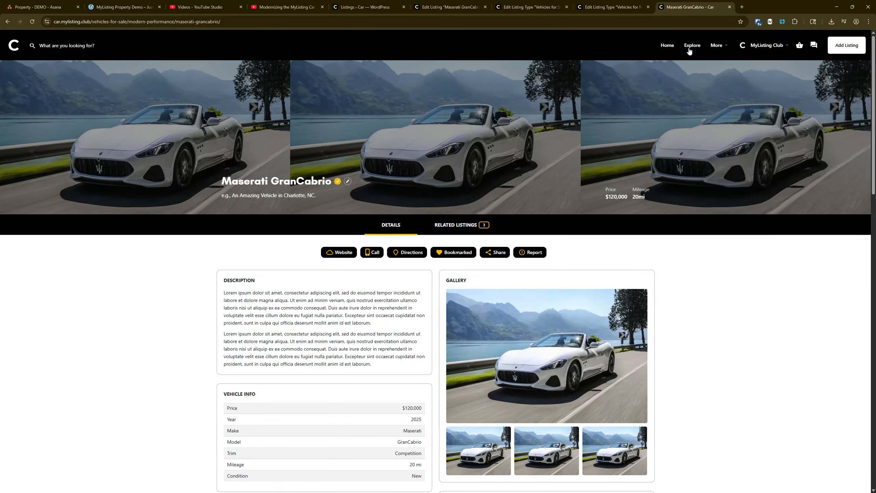
Filter the Explore page to For Rent listings, open the Maserati GranCabrio rental listing and examine its page content
{"action": "left_click", "coordinate": [692, 46]}
{"action": "left_click", "coordinate": [25, 110]}
{"action": "left_click", "coordinate": [31, 143]}
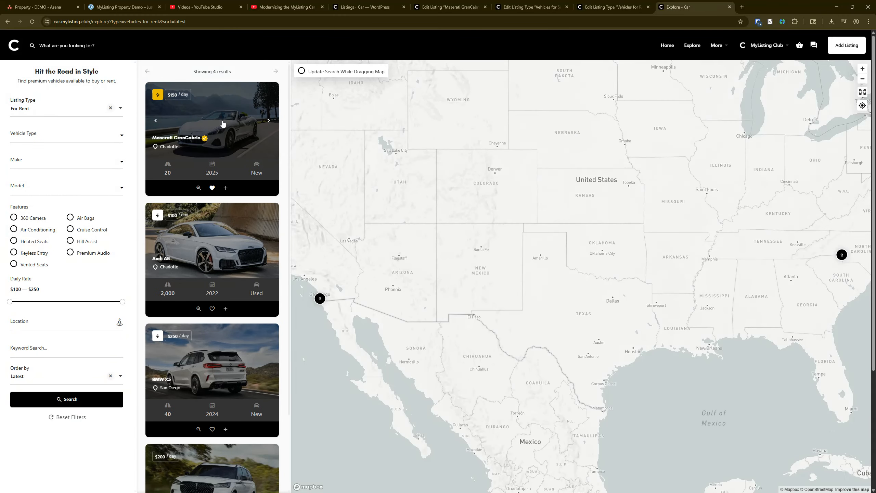
{"action": "left_click", "coordinate": [224, 132]}
{"action": "scroll", "coordinate": [183, 268], "scroll_direction": "down", "scroll_amount": 10}
{"action": "scroll", "coordinate": [129, 269], "scroll_direction": "down", "scroll_amount": 5}
{"action": "scroll", "coordinate": [129, 266], "scroll_direction": "up", "scroll_amount": 15}
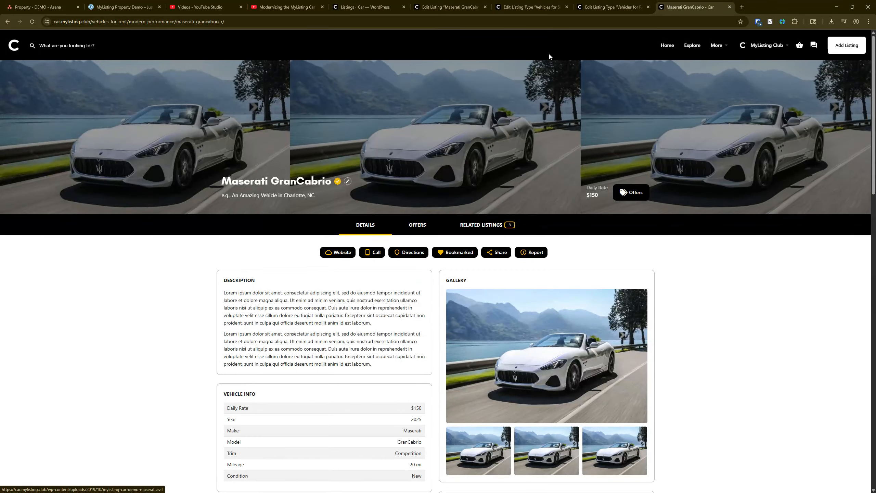
Switch to the Vehicles for Rent listing type and open its field configuration
{"action": "left_click", "coordinate": [529, 7]}
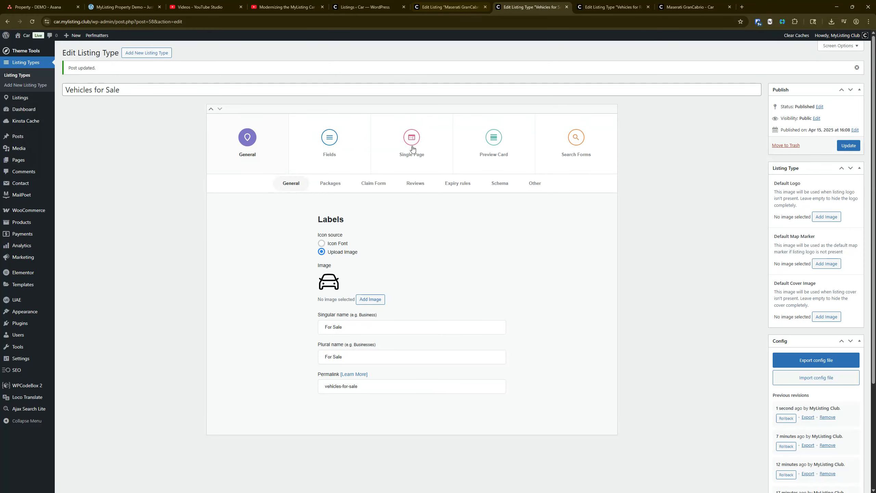
{"action": "left_click", "coordinate": [607, 7]}
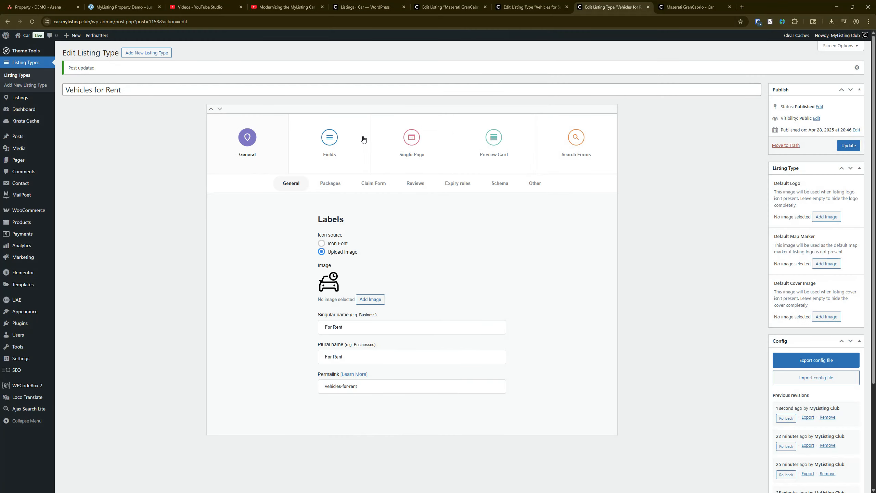
{"action": "left_click", "coordinate": [324, 156]}
{"action": "scroll", "coordinate": [324, 156], "scroll_direction": "down", "scroll_amount": 10}
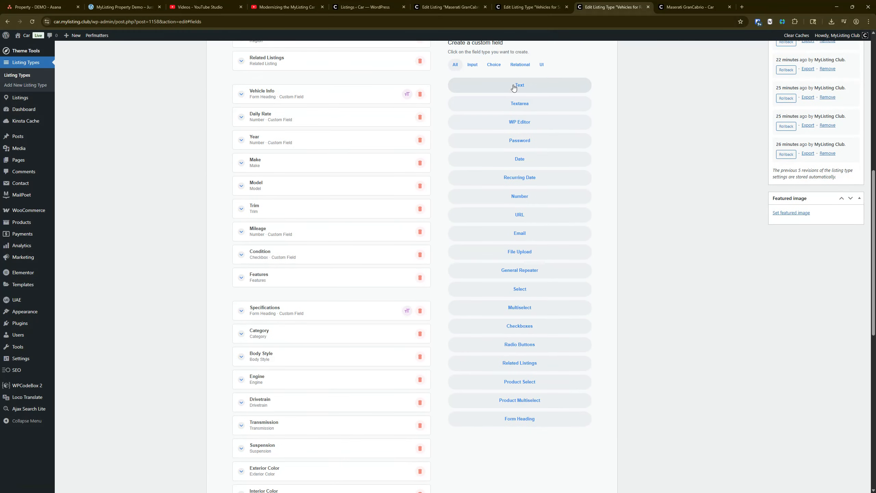
{"action": "scroll", "coordinate": [303, 381], "scroll_direction": "down", "scroll_amount": 10}
{"action": "left_click_drag", "start_coordinate": [264, 416], "coordinate": [286, 251]}
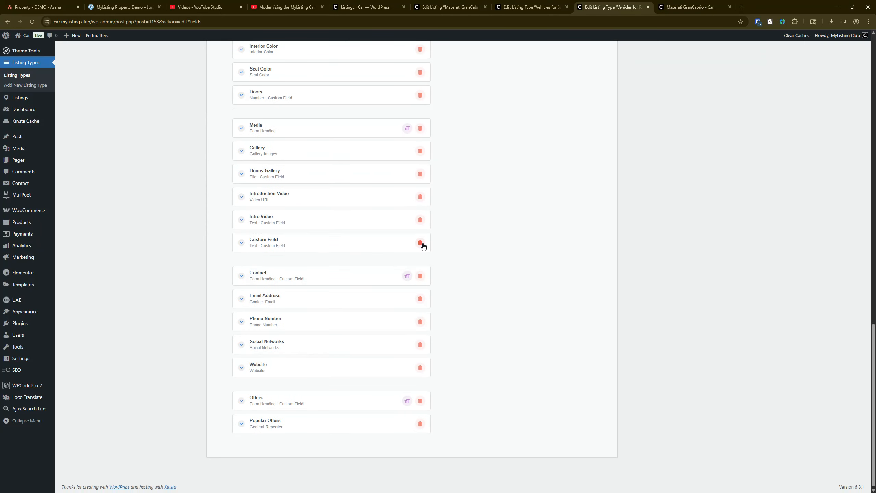
{"action": "left_click", "coordinate": [420, 243]}
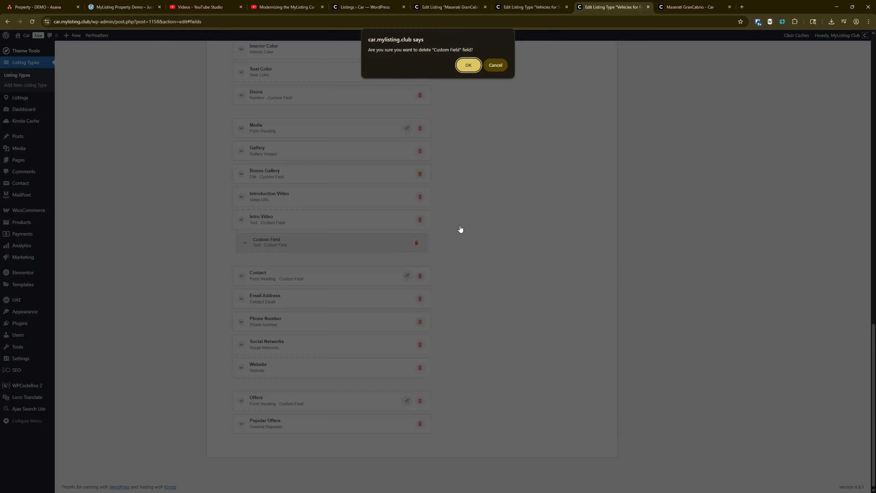
{"action": "left_click", "coordinate": [466, 67]}
Check the settings of the Intro Video text field in the Vehicles for Rent listing type
{"action": "scroll", "coordinate": [376, 257], "scroll_direction": "down", "scroll_amount": 3}
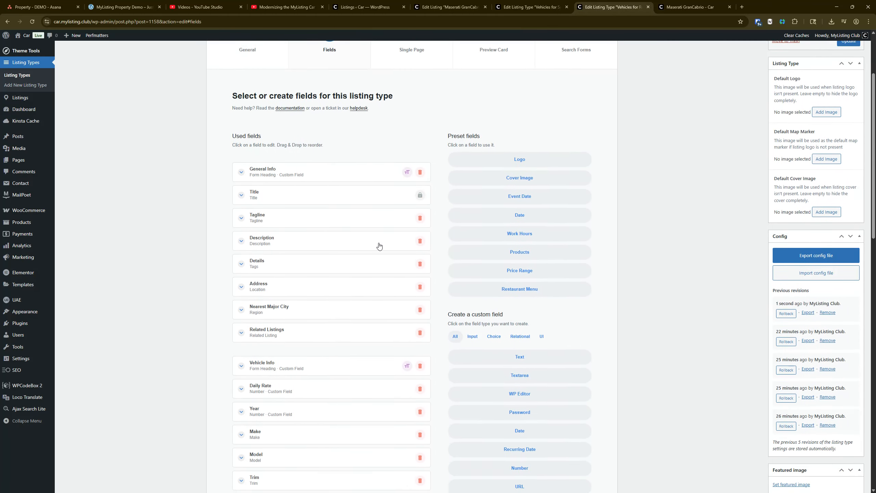
{"action": "scroll", "coordinate": [380, 245], "scroll_direction": "down", "scroll_amount": 15}
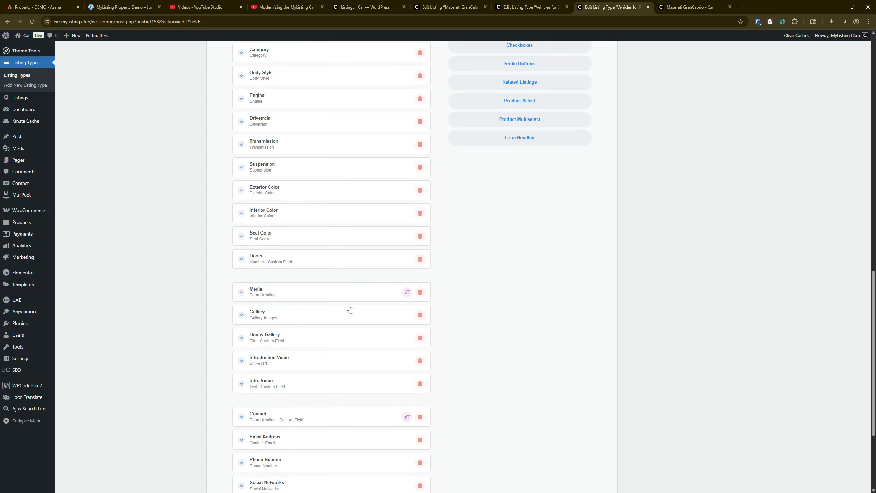
{"action": "scroll", "coordinate": [350, 309], "scroll_direction": "down", "scroll_amount": 4}
{"action": "left_click", "coordinate": [293, 244]}
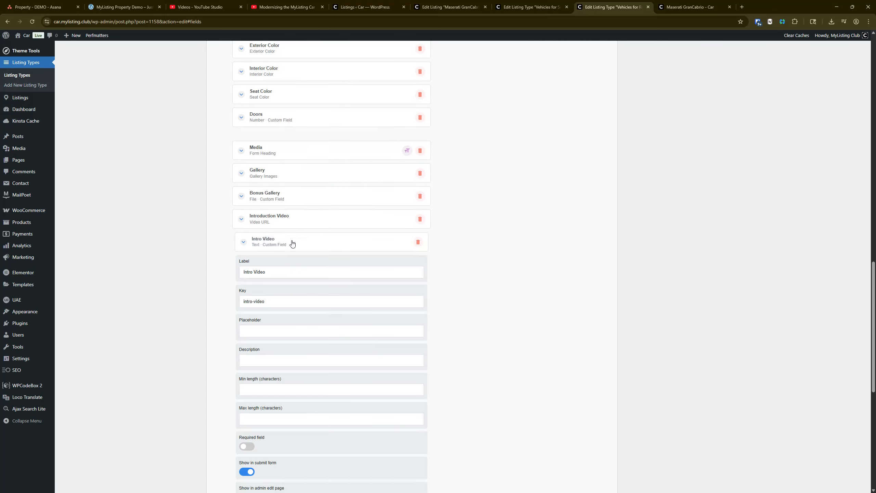
{"action": "scroll", "coordinate": [304, 262], "scroll_direction": "down", "scroll_amount": 5}
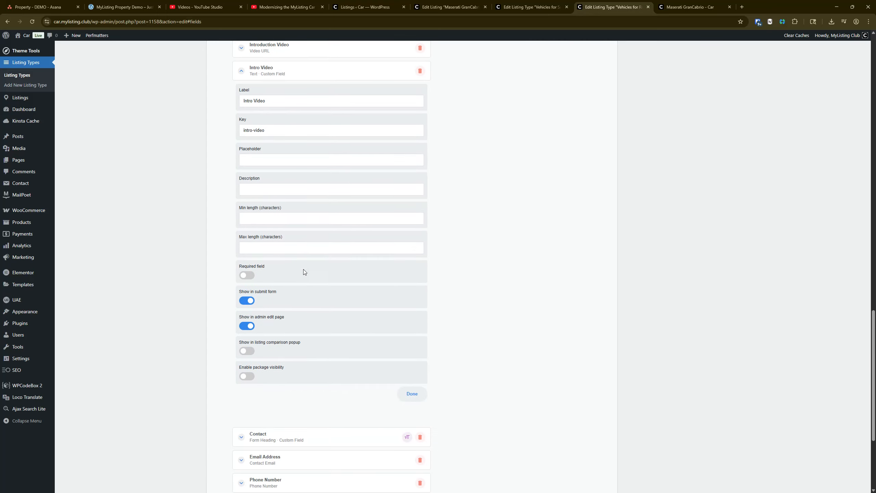
{"action": "scroll", "coordinate": [303, 269], "scroll_direction": "up", "scroll_amount": 7}
{"action": "left_click", "coordinate": [279, 314]}
{"action": "scroll", "coordinate": [286, 330], "scroll_direction": "up", "scroll_amount": 15}
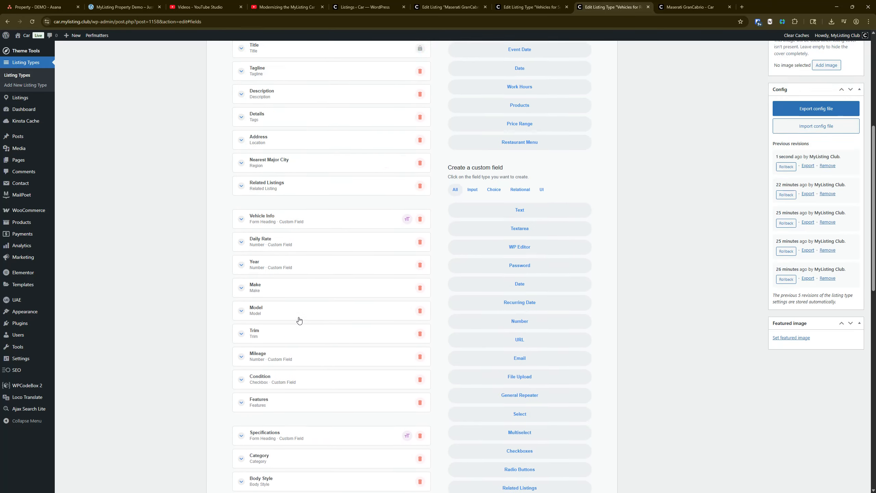
Examine the Video Intro code block in the Sidebar Column of the single page's Details tab
{"action": "left_click", "coordinate": [418, 149]}
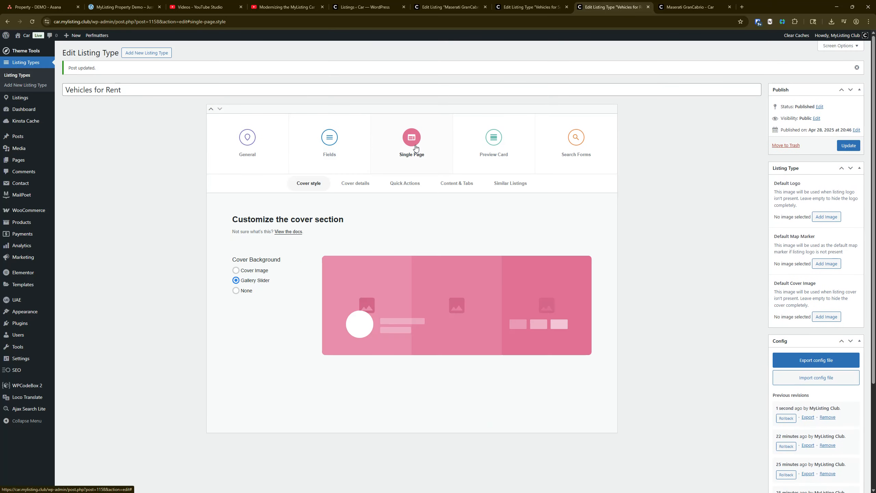
{"action": "left_click", "coordinate": [459, 186]}
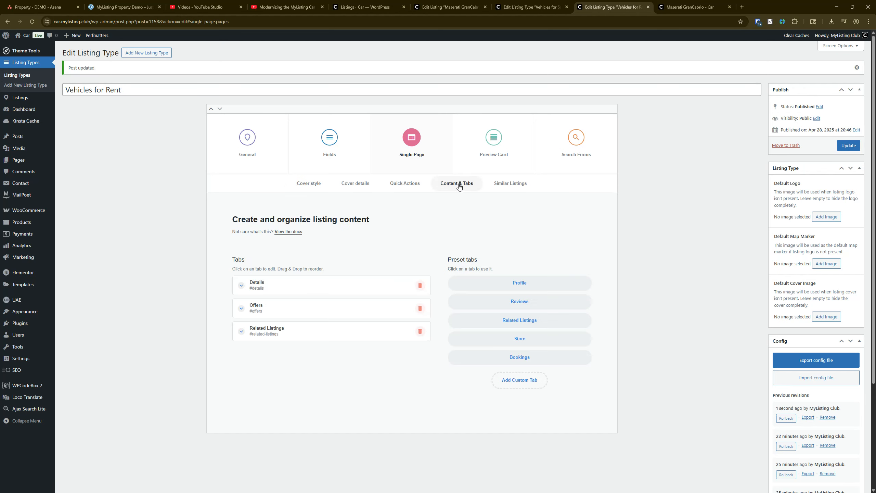
{"action": "left_click", "coordinate": [296, 290]}
{"action": "scroll", "coordinate": [484, 307], "scroll_direction": "down", "scroll_amount": 4}
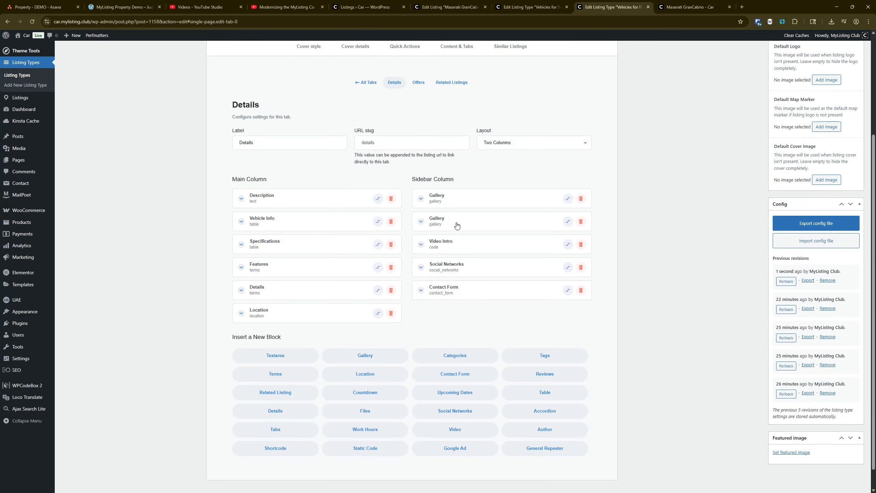
{"action": "left_click", "coordinate": [453, 247]}
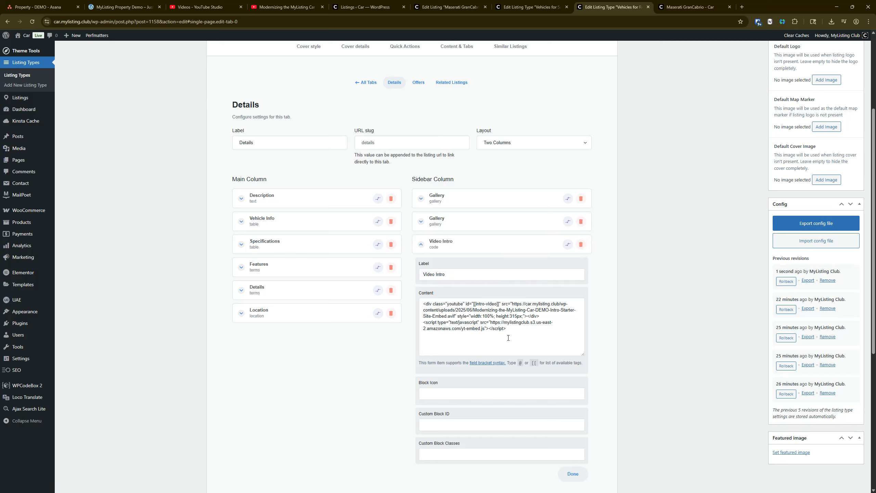
Copy the video ID from the URL of the YouTube video "Modernizing the MyListing Car DEMO - Intro"
{"action": "left_click", "coordinate": [690, 7]}
{"action": "left_click", "coordinate": [285, 5]}
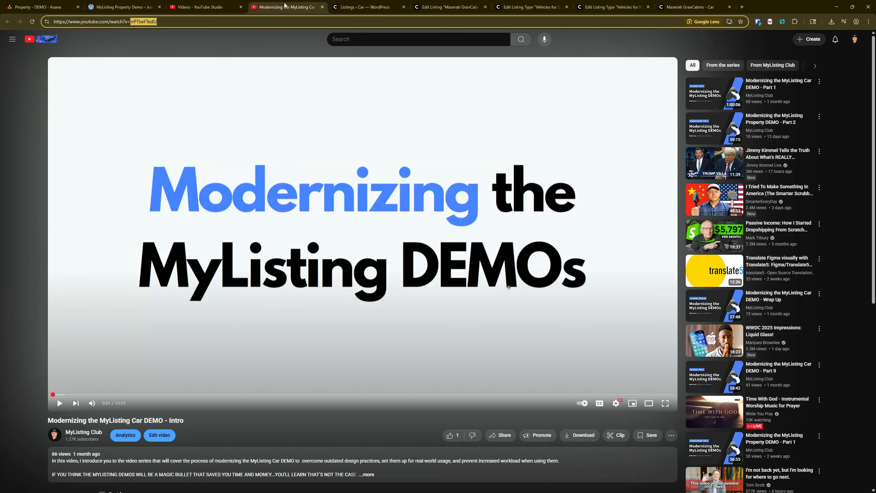
{"action": "right_click", "coordinate": [152, 21]}
{"action": "left_click", "coordinate": [187, 88]}
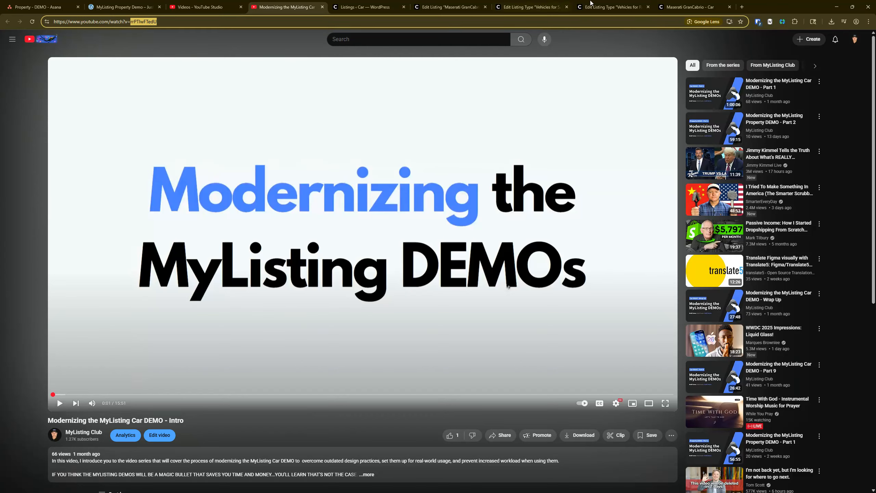
Open the For Rent Maserati GranCabrio from the WordPress listings list for editing in a new browser tab
{"action": "left_click", "coordinate": [672, 3]}
{"action": "left_click", "coordinate": [375, 5]}
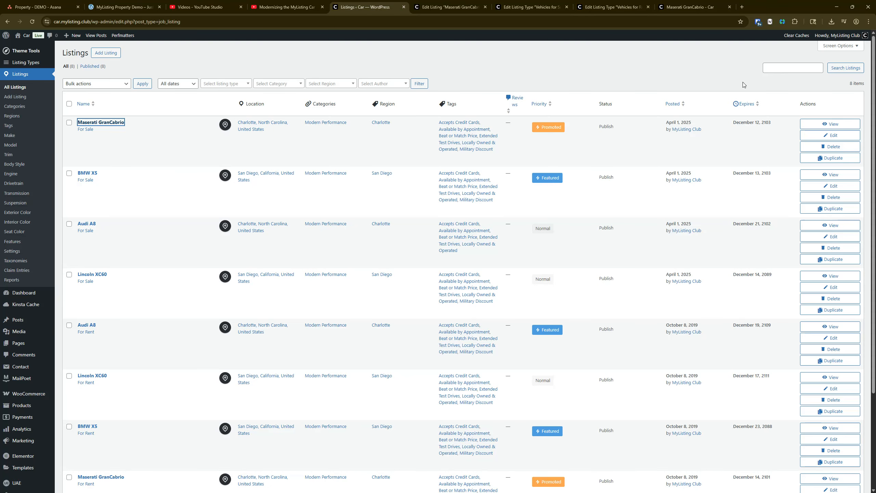
{"action": "scroll", "coordinate": [223, 311], "scroll_direction": "down", "scroll_amount": 4}
{"action": "right_click", "coordinate": [105, 356]}
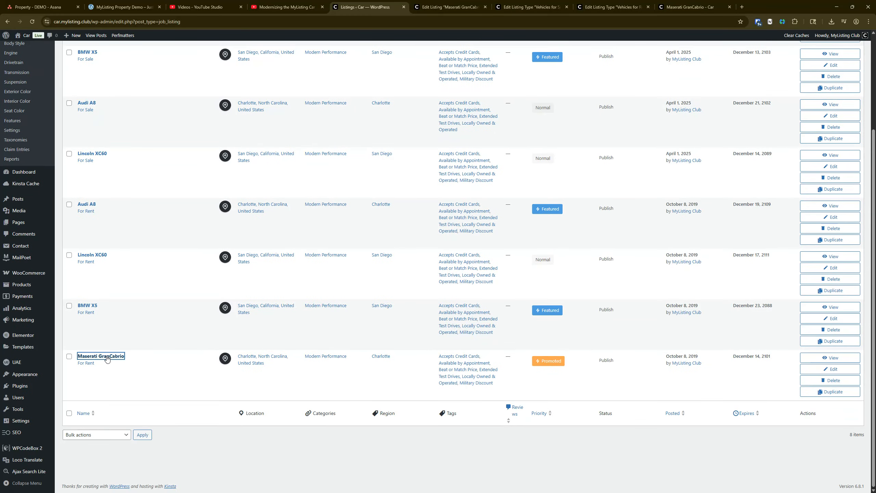
{"action": "left_click", "coordinate": [133, 364]}
{"action": "left_click", "coordinate": [445, 7]}
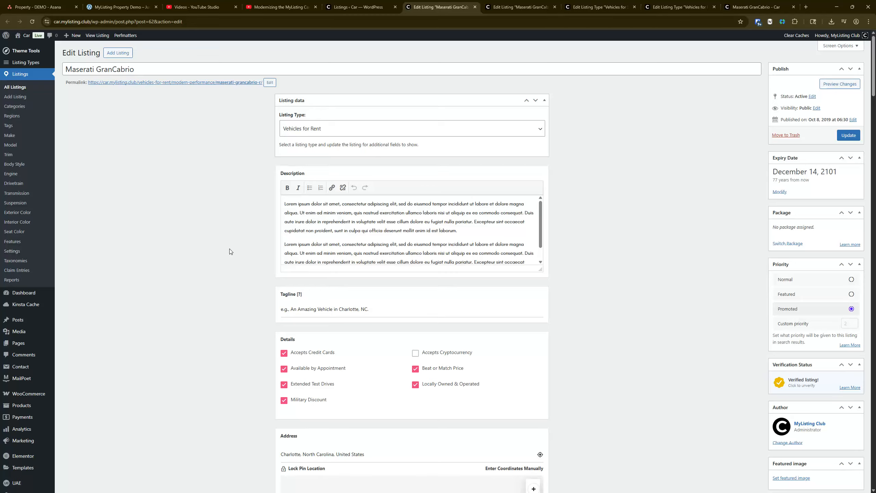
Paste the copied YouTube video ID into the listing's Intro Video field and update the listing
{"action": "scroll", "coordinate": [230, 249], "scroll_direction": "down", "scroll_amount": 15}
{"action": "scroll", "coordinate": [224, 213], "scroll_direction": "down", "scroll_amount": 18}
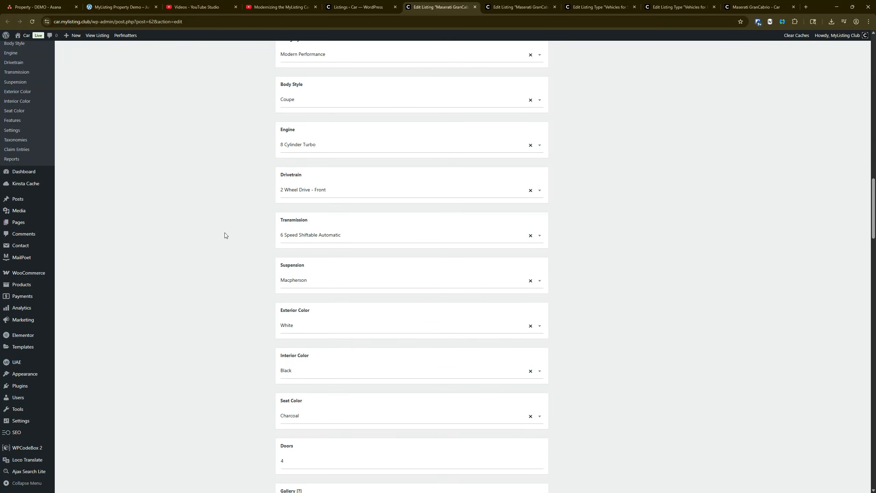
{"action": "scroll", "coordinate": [244, 267], "scroll_direction": "down", "scroll_amount": 8}
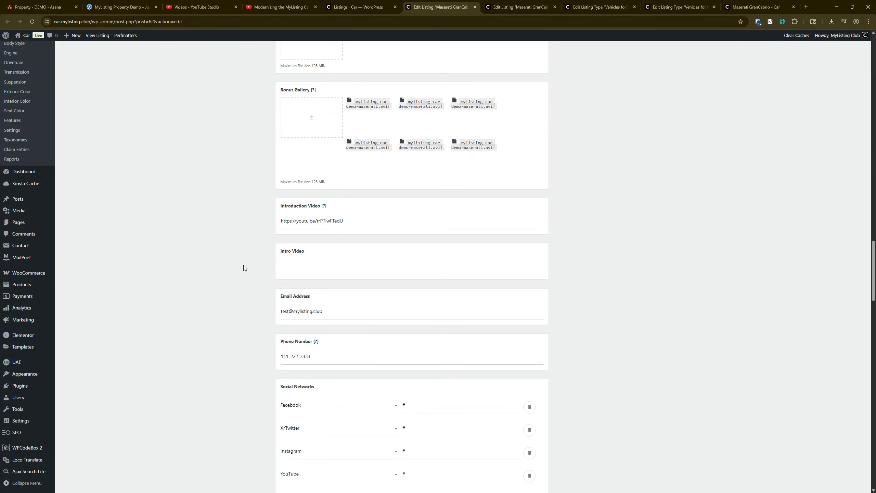
{"action": "left_click", "coordinate": [331, 266]}
{"action": "key", "text": "ctrl+v"}
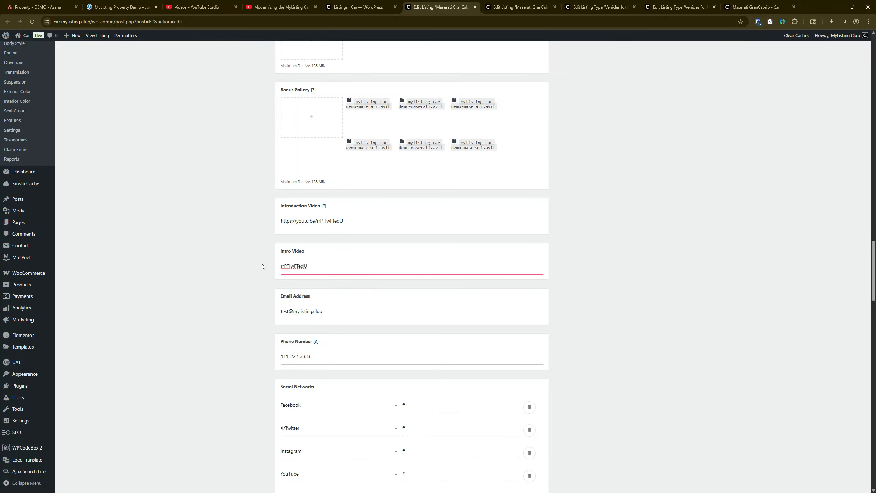
{"action": "scroll", "coordinate": [762, 149], "scroll_direction": "up", "scroll_amount": 20}
{"action": "scroll", "coordinate": [764, 168], "scroll_direction": "up", "scroll_amount": 1}
{"action": "left_click", "coordinate": [853, 135]}
Reload the Maserati GranCabrio rental listing page and examine its Video Intro section
{"action": "left_click", "coordinate": [774, 4]}
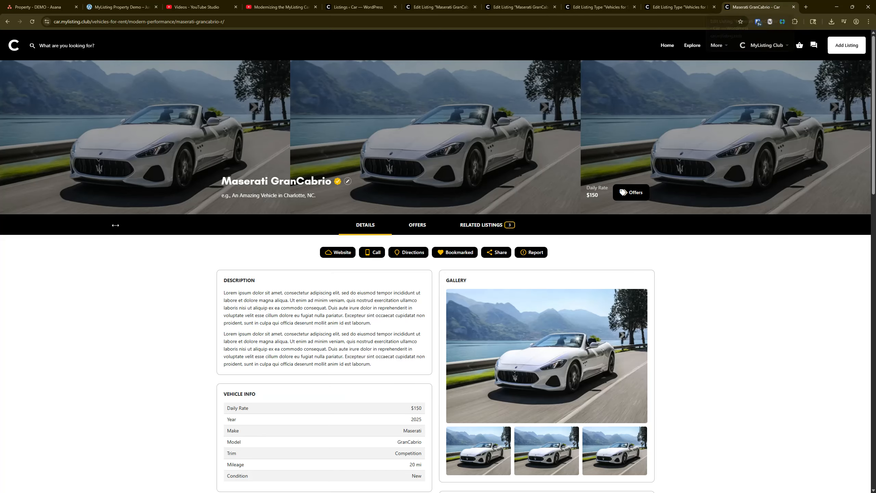
{"action": "scroll", "coordinate": [133, 286], "scroll_direction": "down", "scroll_amount": 6}
{"action": "scroll", "coordinate": [78, 69], "scroll_direction": "up", "scroll_amount": 4}
{"action": "scroll", "coordinate": [79, 70], "scroll_direction": "up", "scroll_amount": 2}
{"action": "left_click", "coordinate": [31, 22]}
{"action": "scroll", "coordinate": [109, 259], "scroll_direction": "down", "scroll_amount": 9}
{"action": "scroll", "coordinate": [108, 259], "scroll_direction": "down", "scroll_amount": 5}
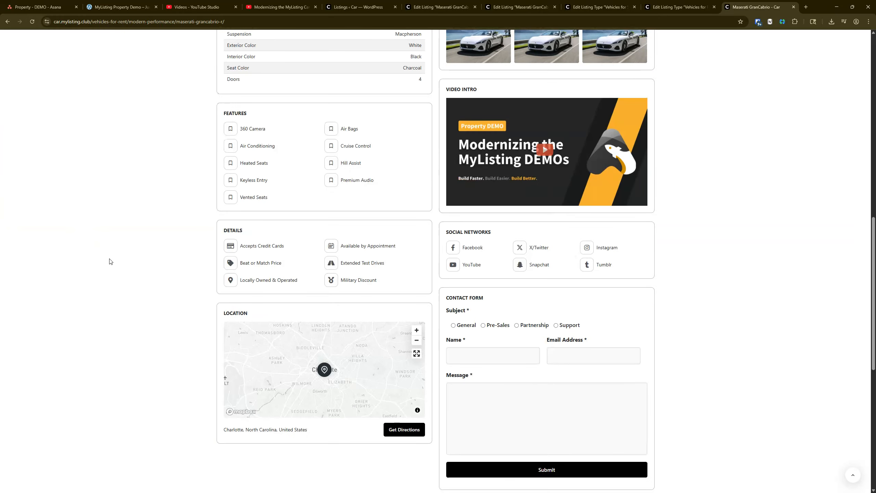
{"action": "scroll", "coordinate": [108, 259], "scroll_direction": "up", "scroll_amount": 12}
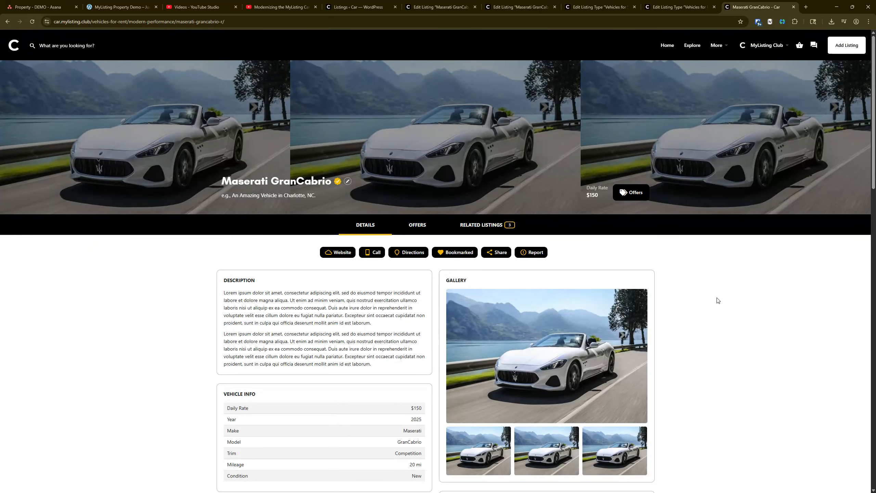